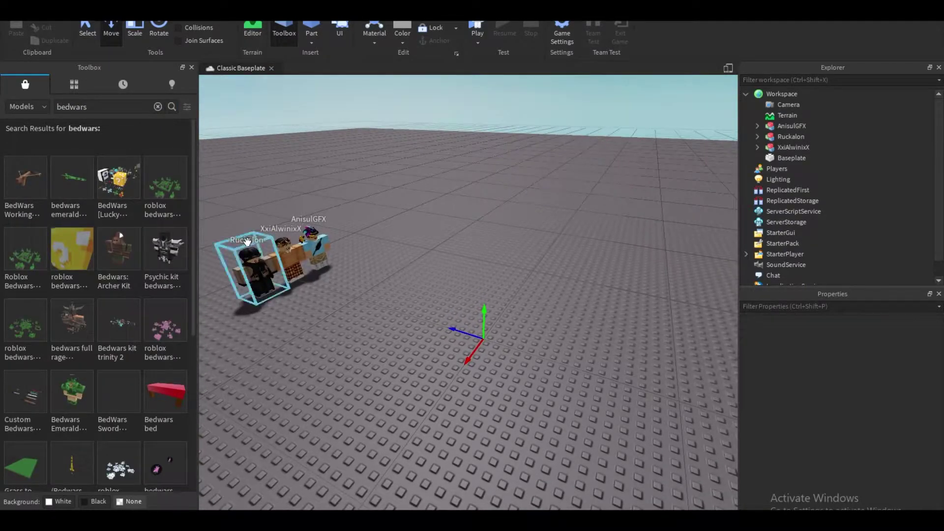
Step: Insert the "roblox bedwars blossom map" model from the Toolbox results into the workspace
mouse_move(124, 332)
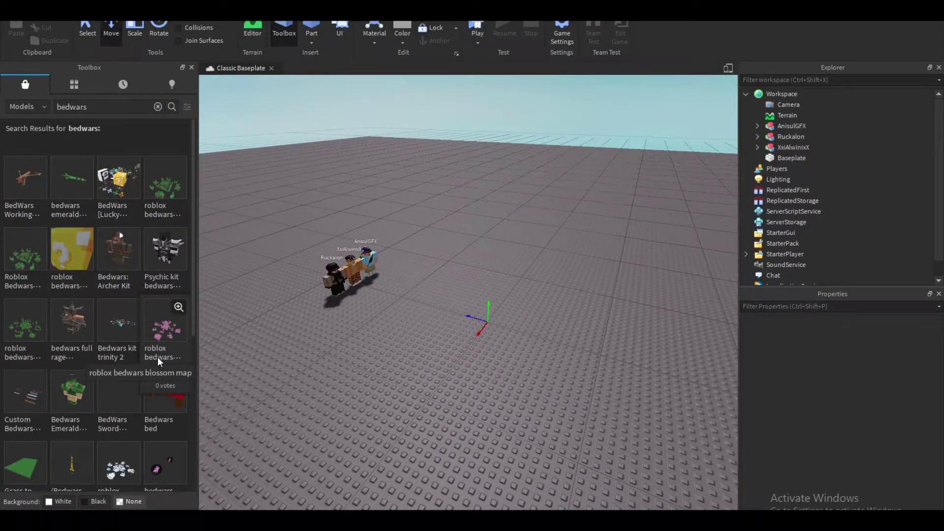
drag(476, 344, 473, 312)
key(s)
right_drag(473, 312, 473, 314)
key(w)
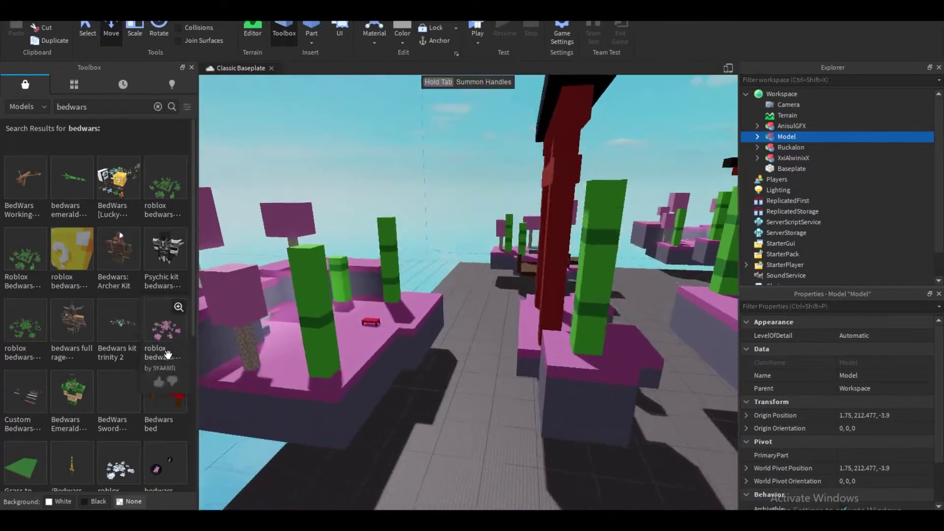
Step: Try the snowy roblox bedwars map model in the workspace, and delete it again
scroll(167, 353, down, 4)
key(a)
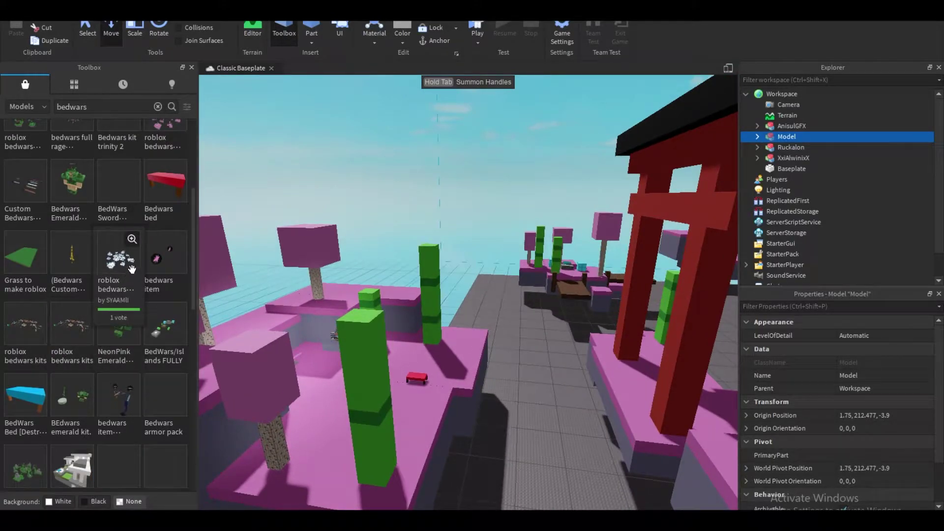
drag(405, 287, 435, 303)
scroll(445, 310, down, 15)
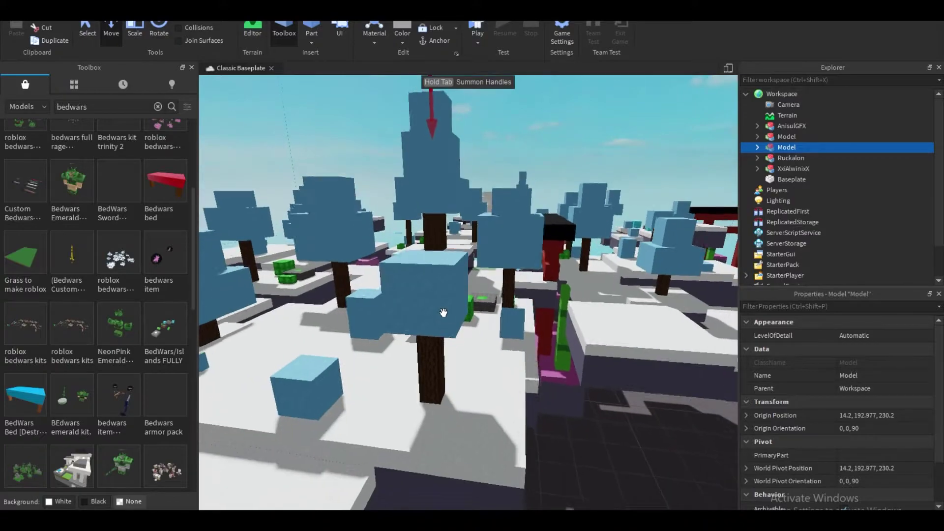
scroll(459, 317, up, 3)
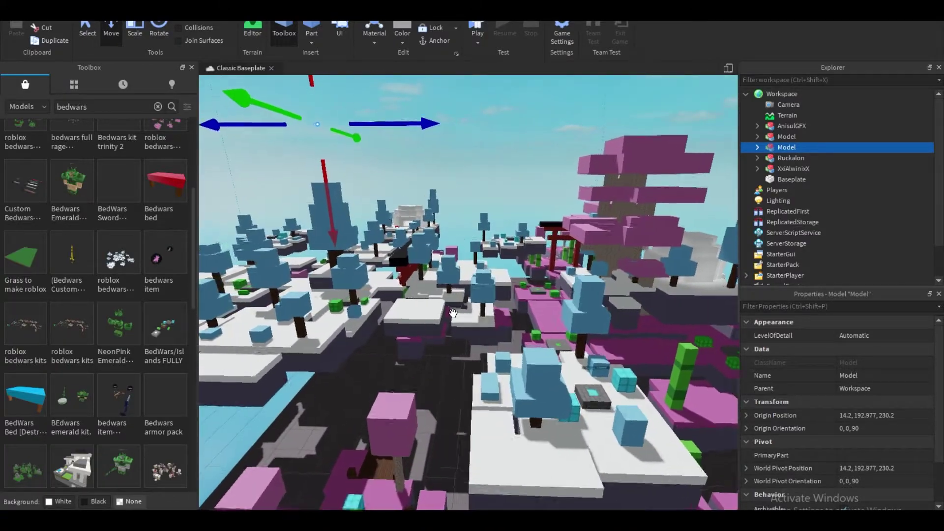
right_drag(459, 317, 447, 310)
key(Delete)
scroll(462, 319, up, 8)
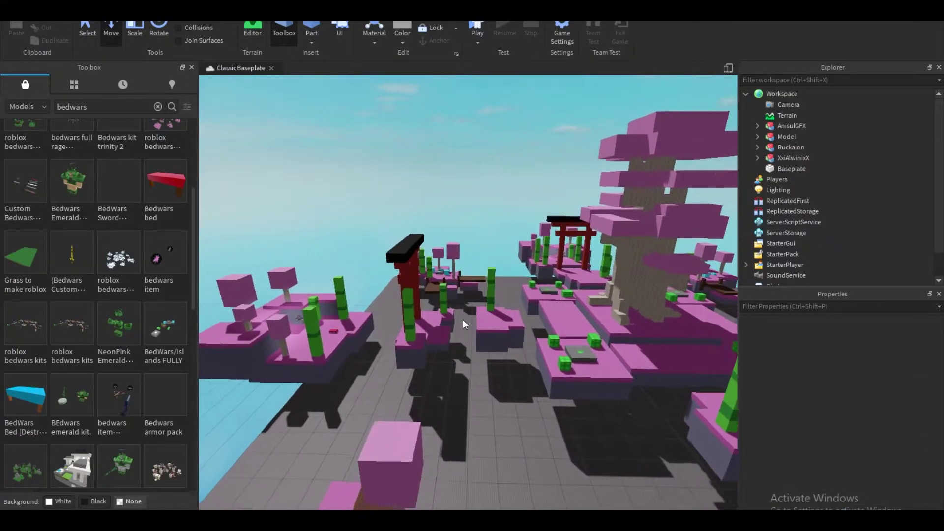
Step: Select the blossom map model in the workspace and export it as an OBJ file
click(583, 322)
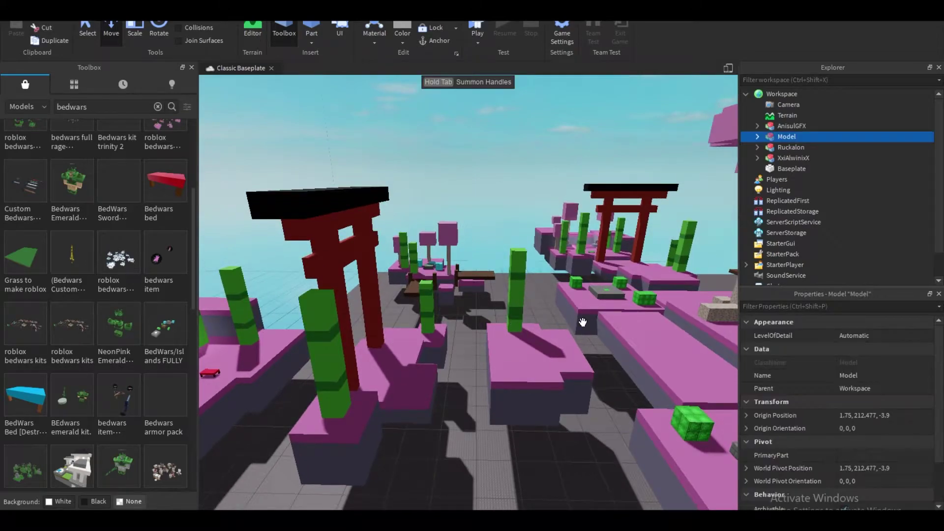
right_drag(582, 322, 631, 288)
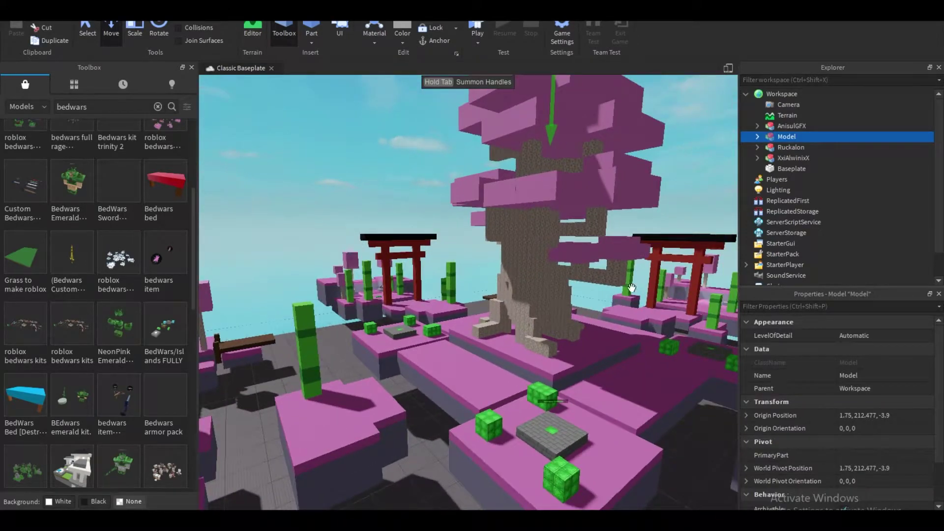
right_click(781, 136)
click(826, 432)
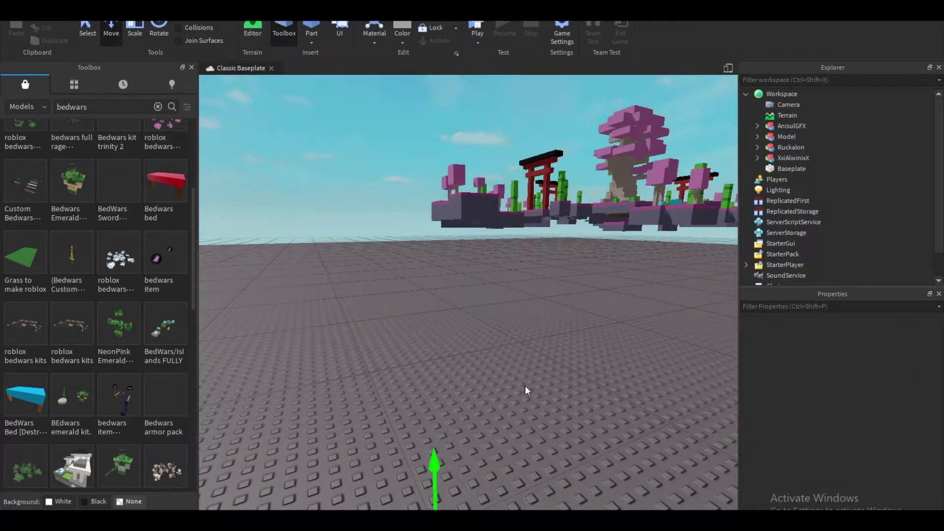
Step: Search the Toolbox models for "bedwars sword"
right_drag(524, 389, 518, 385)
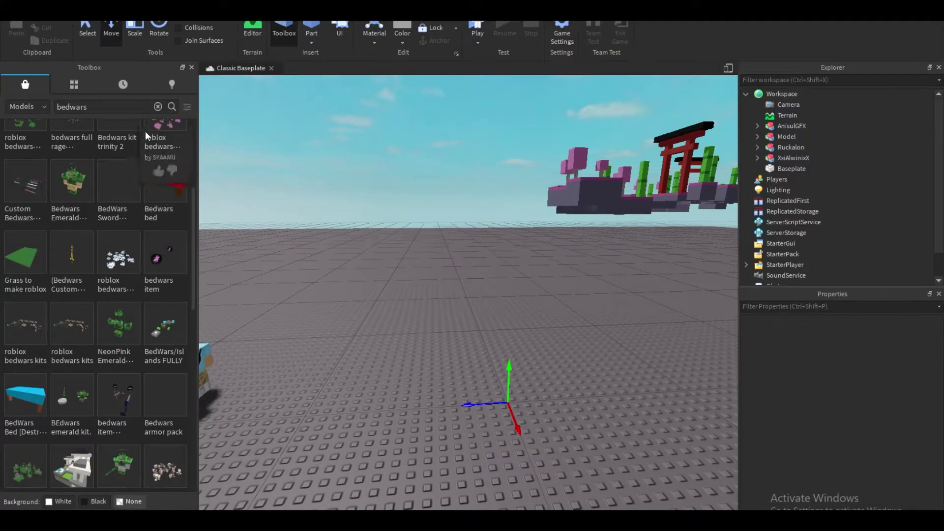
text(swo)
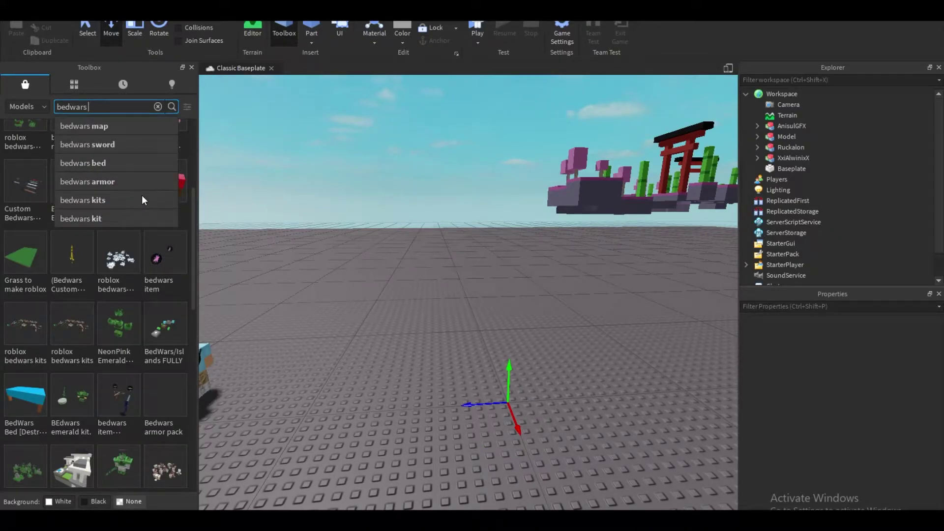
text(rd)
key(Return)
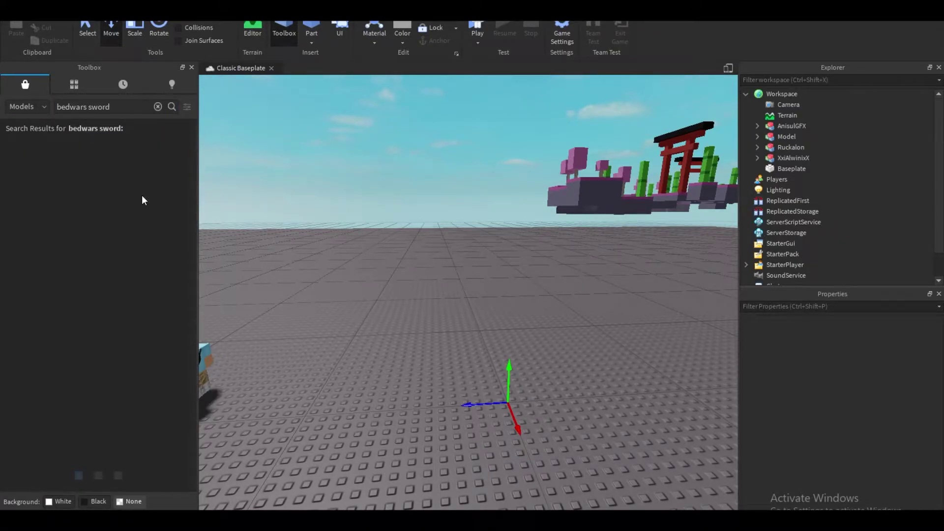
Step: Insert the BedWars Sword pack from the search results onto the baseplate and clear the selection
drag(112, 194, 503, 386)
right_drag(501, 383, 501, 384)
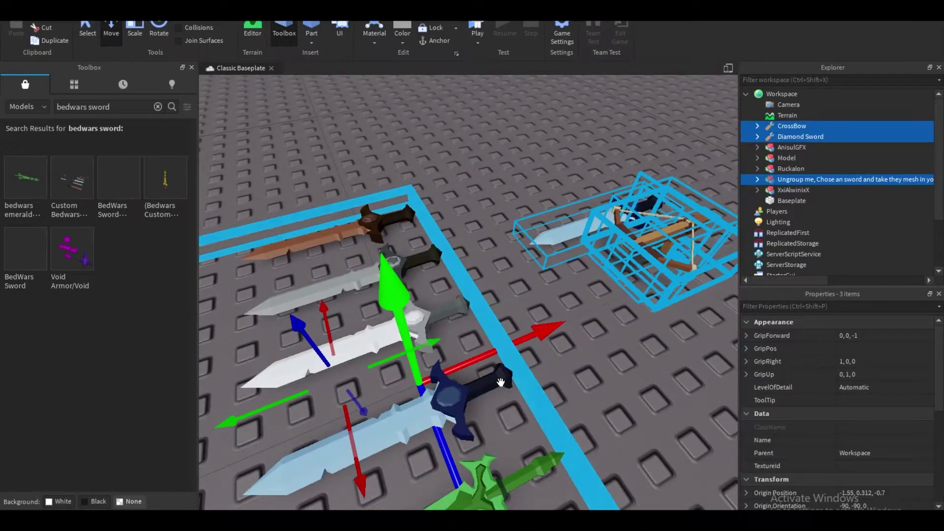
click(595, 412)
right_drag(583, 410, 583, 411)
scroll(583, 414, down, 3)
click(582, 413)
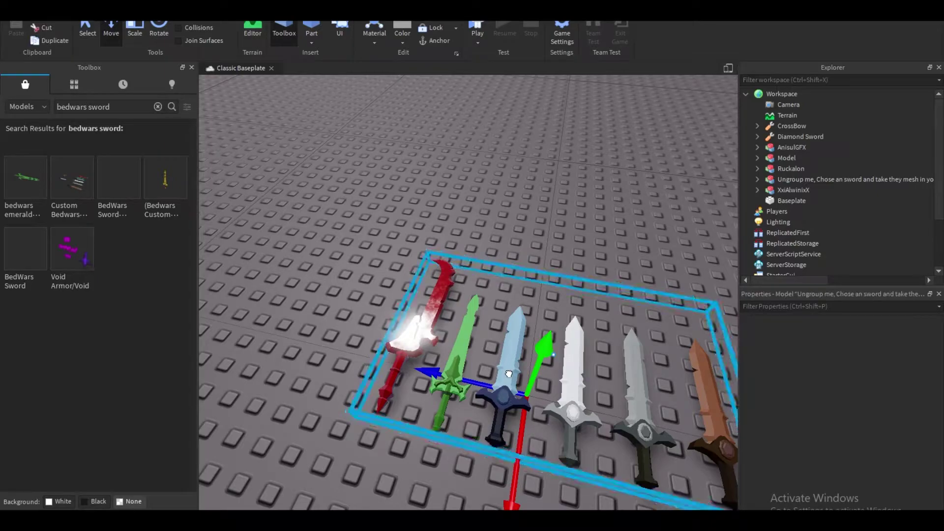
scroll(570, 339, down, 2)
Step: Group the Diamond Sword, Emrald Sword and Iron Sword inside the inserted sword pack into one model
click(757, 179)
click(795, 211)
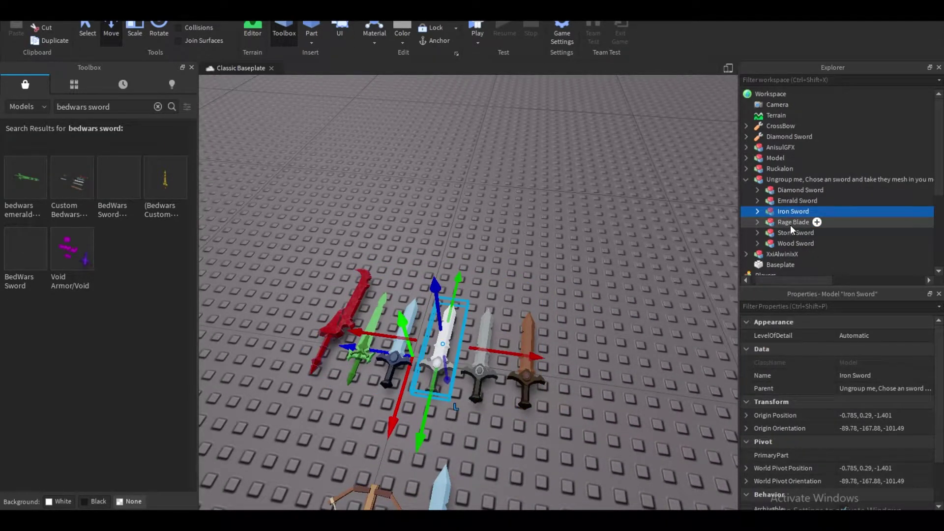
double_click(788, 208)
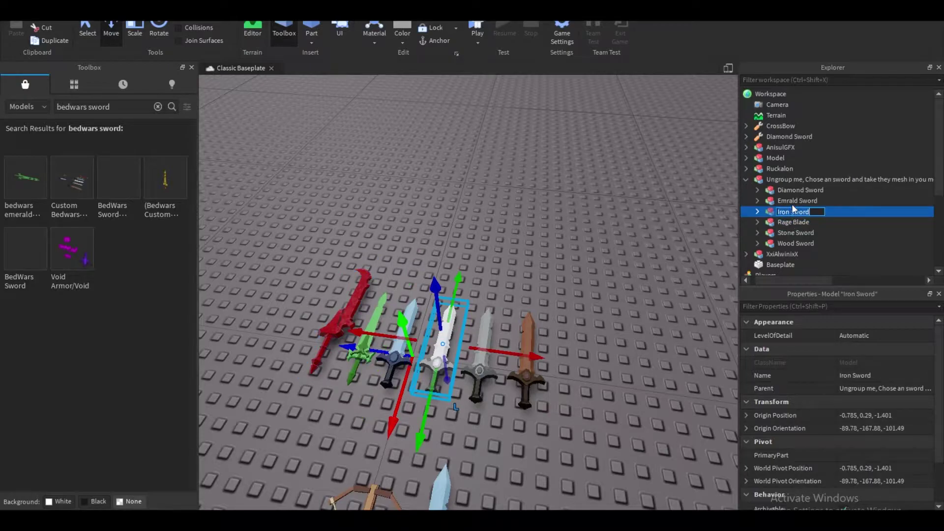
ctrl+click(794, 199)
key(ctrl+g)
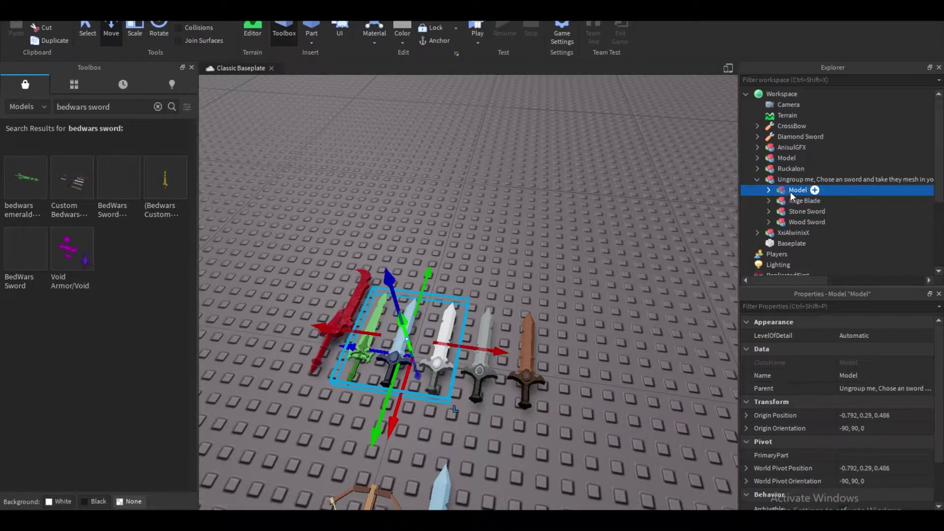
right_click(786, 190)
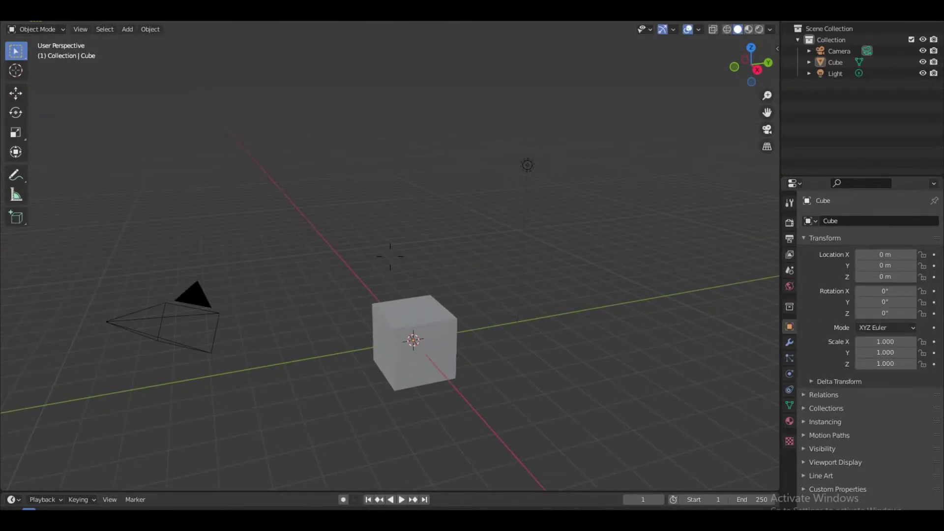
Step: Switch to Blender and open the saved project containing the character rig in blue armor
click(22, 4)
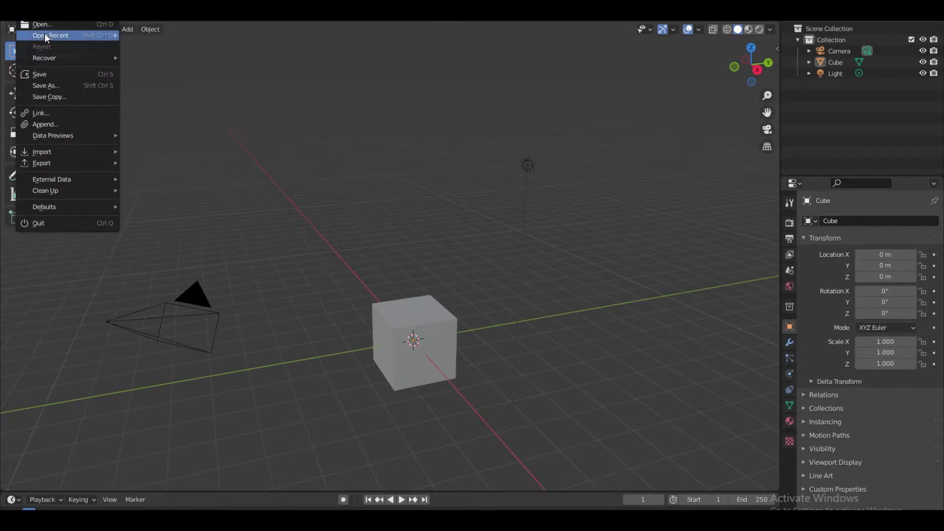
click(49, 25)
click(481, 285)
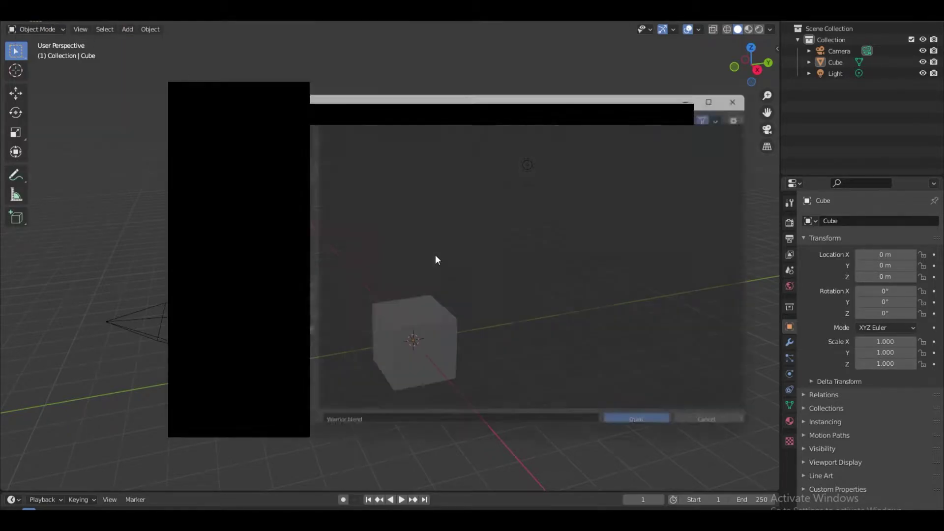
double_click(441, 179)
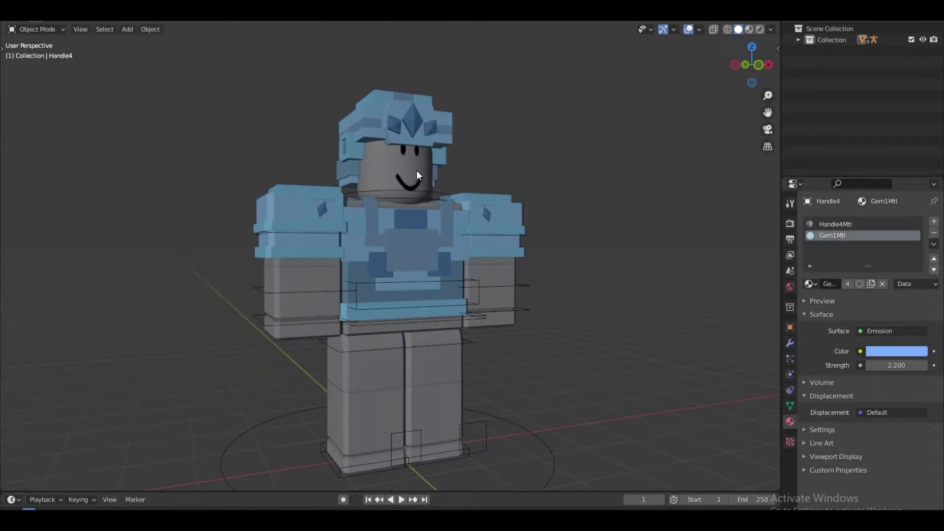
middle_drag(416, 172, 441, 218)
click(37, 14)
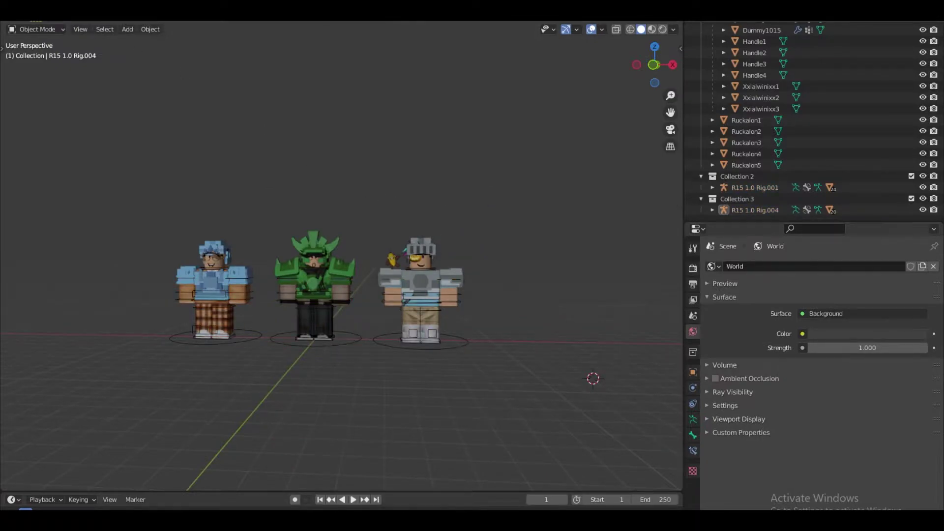
Step: Import the Wavefront file Map.obj from New folder, with geometry set to Split by Object
click(22, 2)
mouse_move(57, 150)
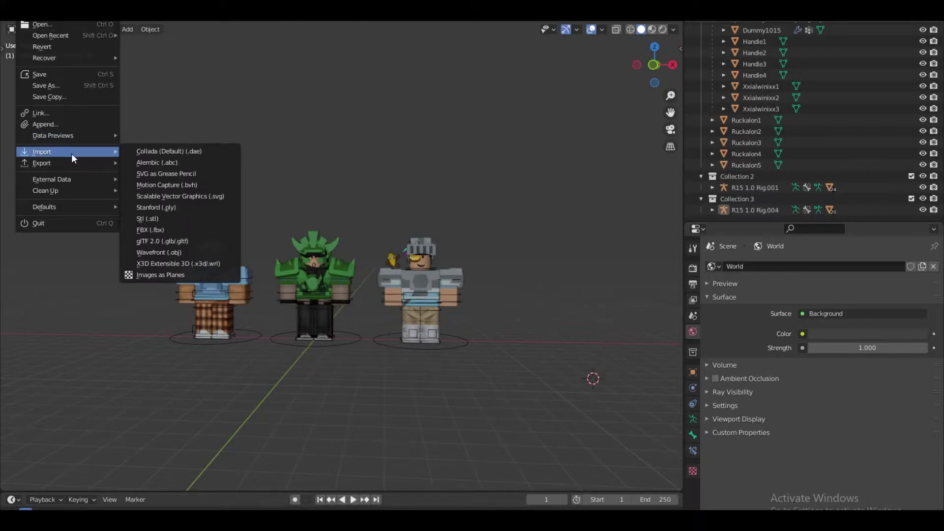
click(176, 253)
double_click(426, 184)
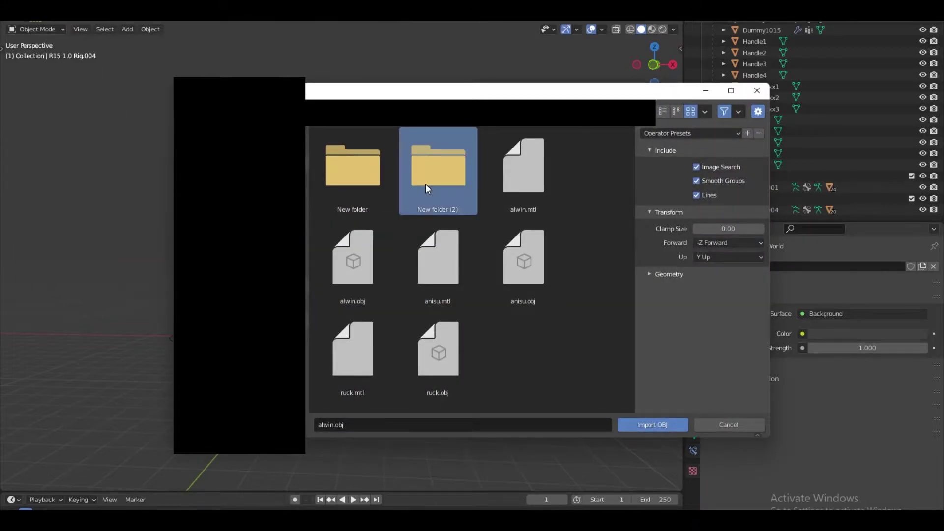
key(BackSpace)
double_click(376, 182)
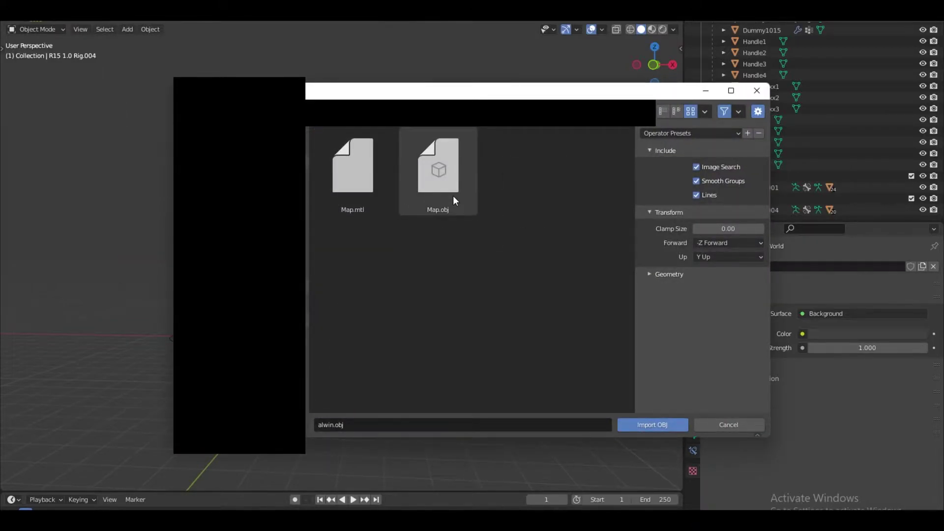
click(453, 196)
click(682, 276)
click(652, 426)
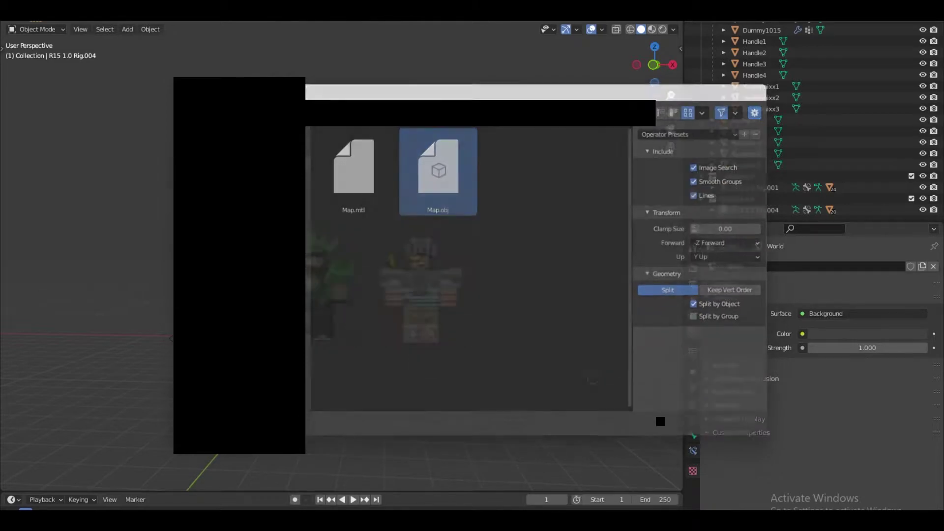
scroll(435, 241, down, 12)
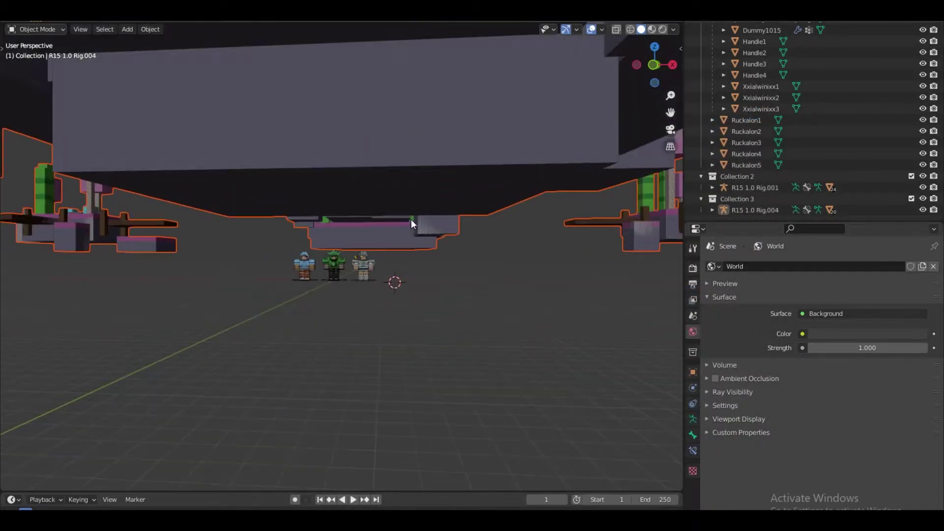
Step: Select all three armored character rigs and raise them along the Z axis to the level of the map
click(416, 214)
scroll(394, 262, up, 13)
click(470, 356)
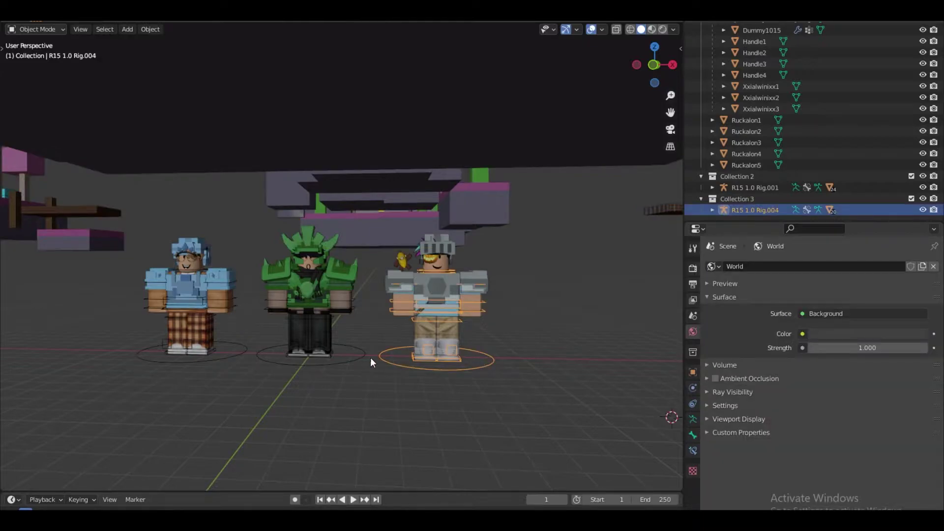
shift+click(295, 363)
shift+click(235, 359)
scroll(411, 273, down, 6)
scroll(412, 274, down, 4)
middle_drag(412, 274, 322, 276)
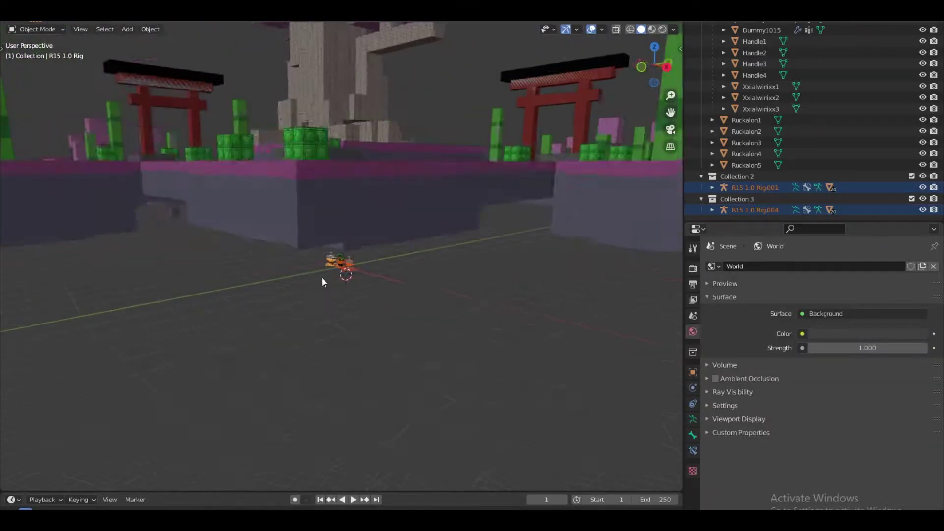
scroll(321, 276, up, 1)
key(g)
key(z)
click(417, 171)
Step: Move the three selected character rigs onto the pink platform between the red gate and the giant tree
key(shift+grave)
key(w)
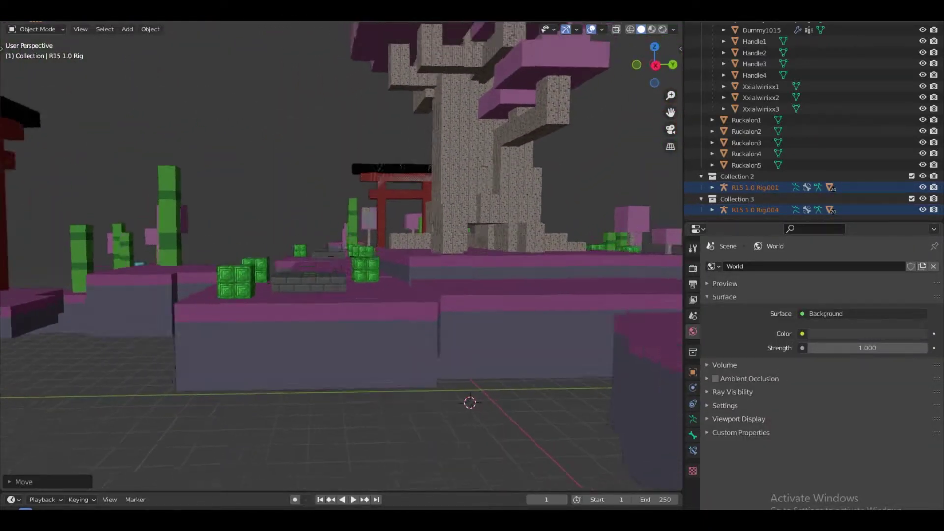
key(s)
click(342, 256)
key(g)
click(255, 317)
key(shift+grave)
key(w)
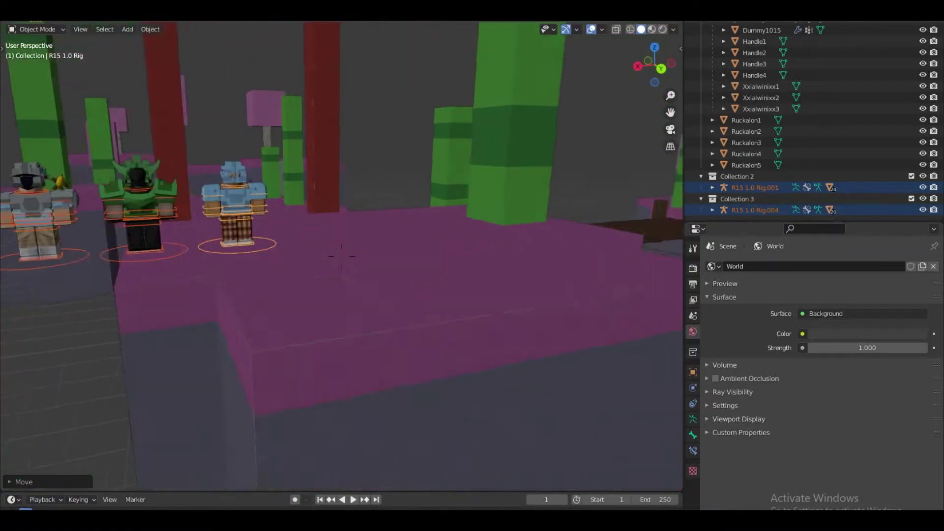
click(341, 257)
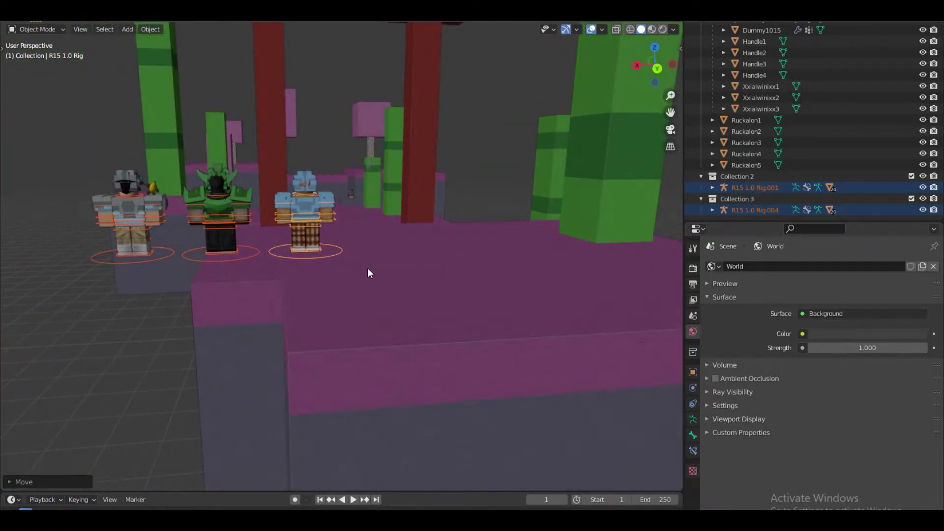
Step: Select the imported map and scale it down relative to the three character rigs
scroll(401, 289, down, 5)
middle_drag(401, 289, 396, 285)
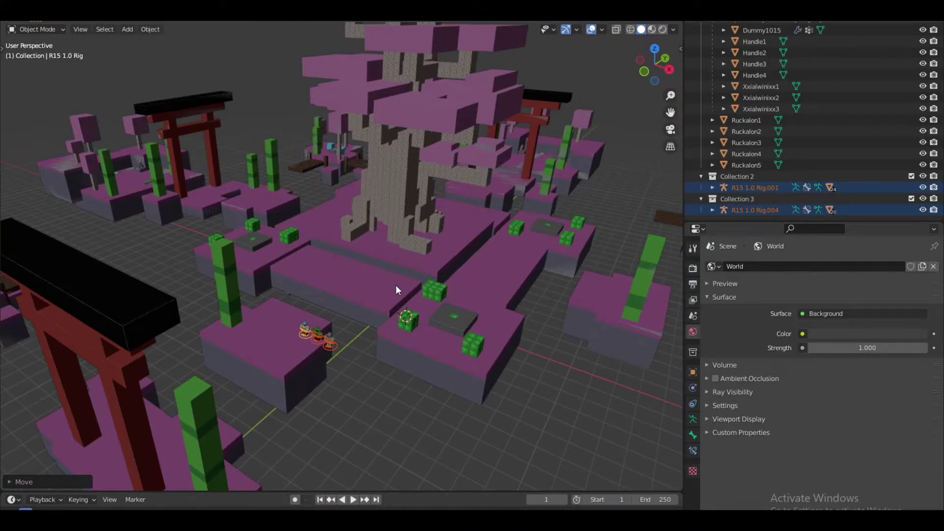
click(397, 286)
key(s)
click(455, 394)
key(shift+grave)
key(w)
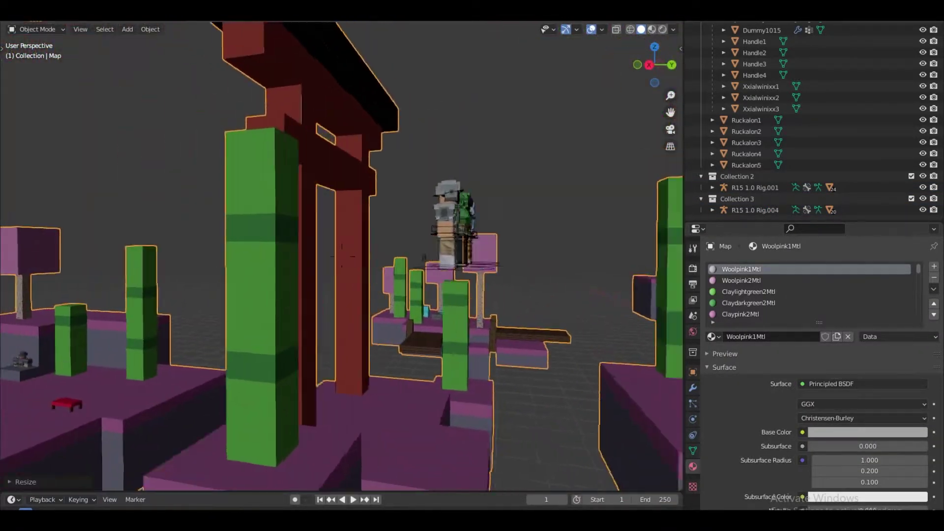
click(341, 256)
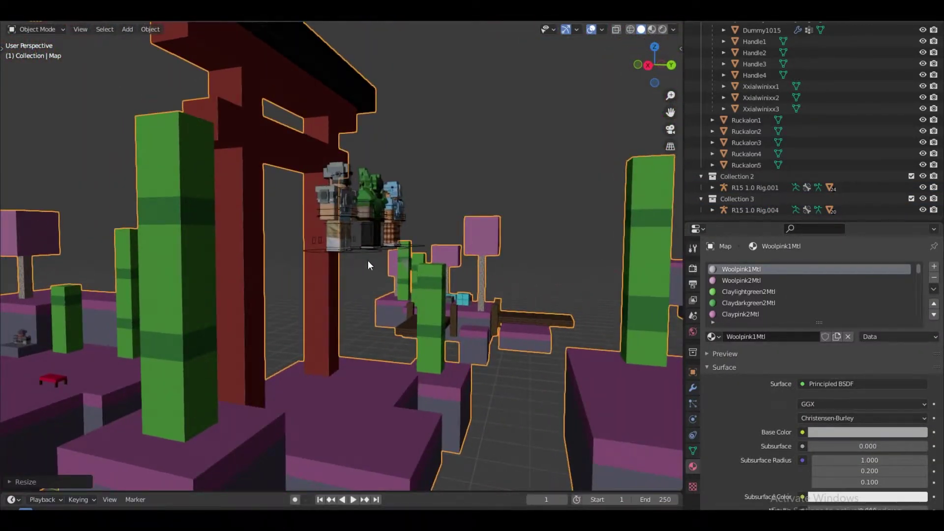
Step: Fine-tune the scale of the selected map so its proportions suit the three armored character rigs
key(s)
click(671, 424)
key(shift+grave)
key(s)
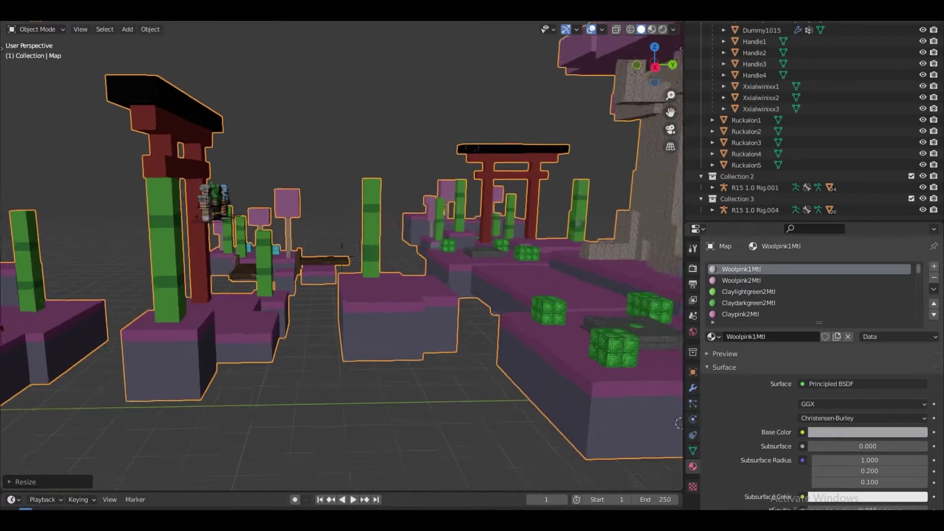
click(340, 261)
key(s)
click(349, 284)
Step: Select the three armored character rigs and move them onto the pink platform with the green pillar, between the red gate and giant tree
key(shift+grave)
key(w)
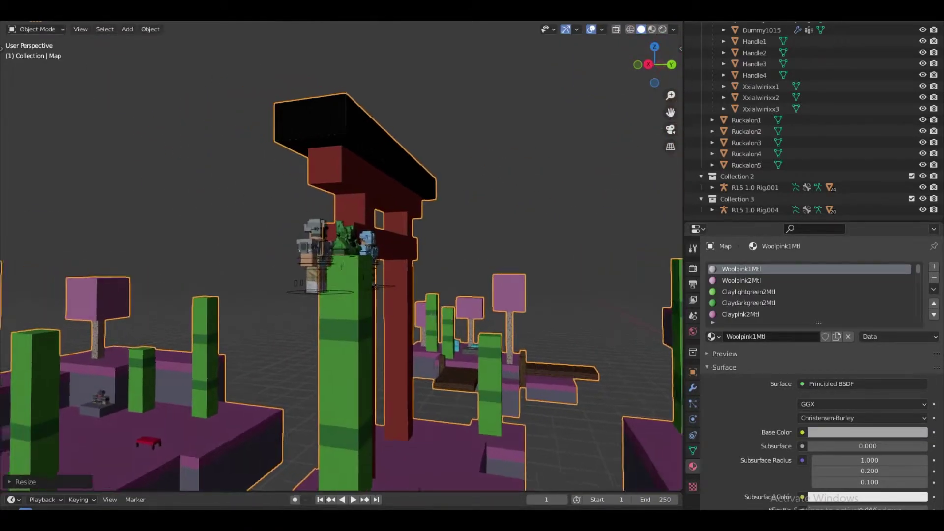
click(341, 256)
click(384, 274)
shift+click(375, 300)
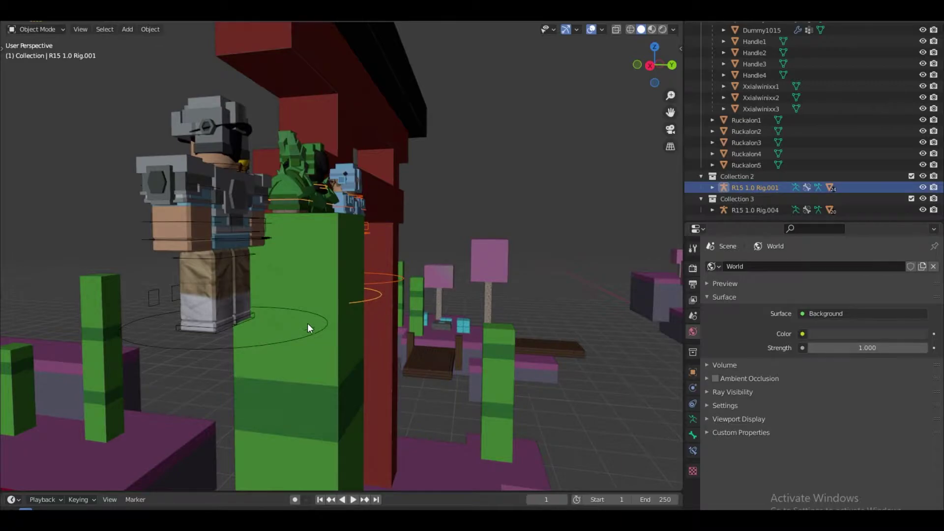
shift+click(303, 334)
scroll(303, 334, down, 8)
key(g)
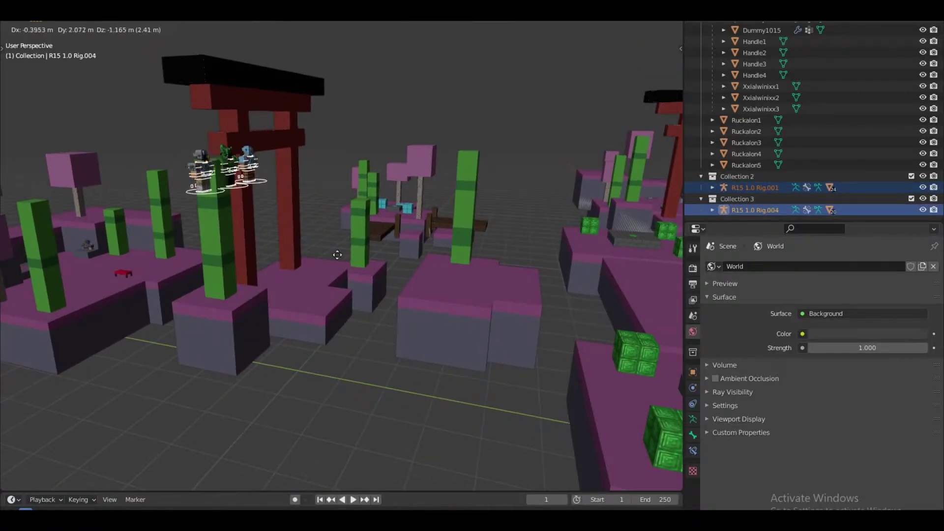
click(538, 319)
key(w)
key(s)
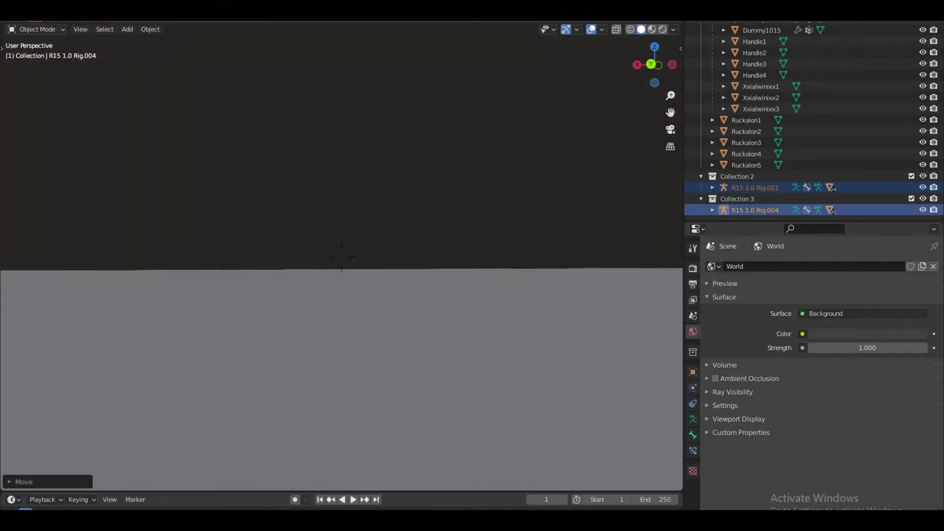
click(342, 257)
key(g)
click(460, 372)
Step: Scale up the three selected character rigs to suit the size of the platform they stand on
key(shift+grave)
key(a)
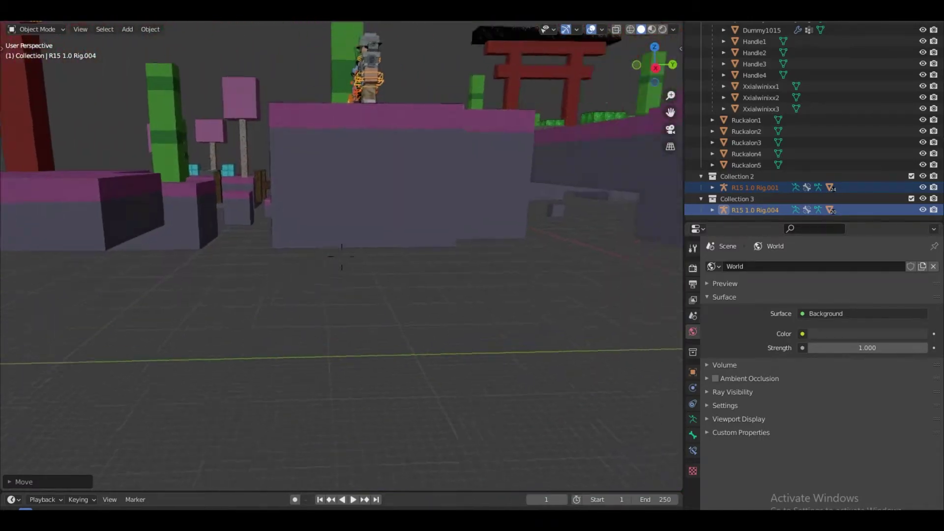
key(e)
click(341, 257)
key(s)
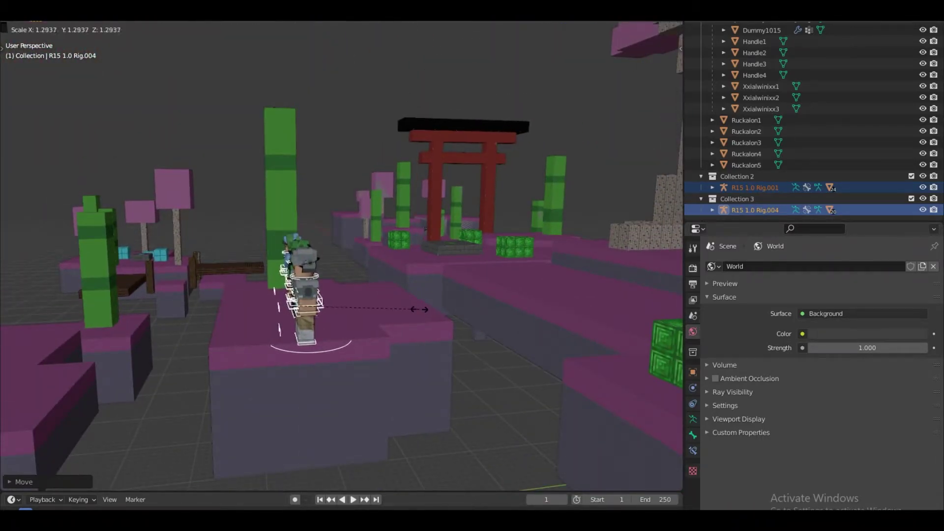
click(393, 315)
key(a)
key(w)
click(342, 257)
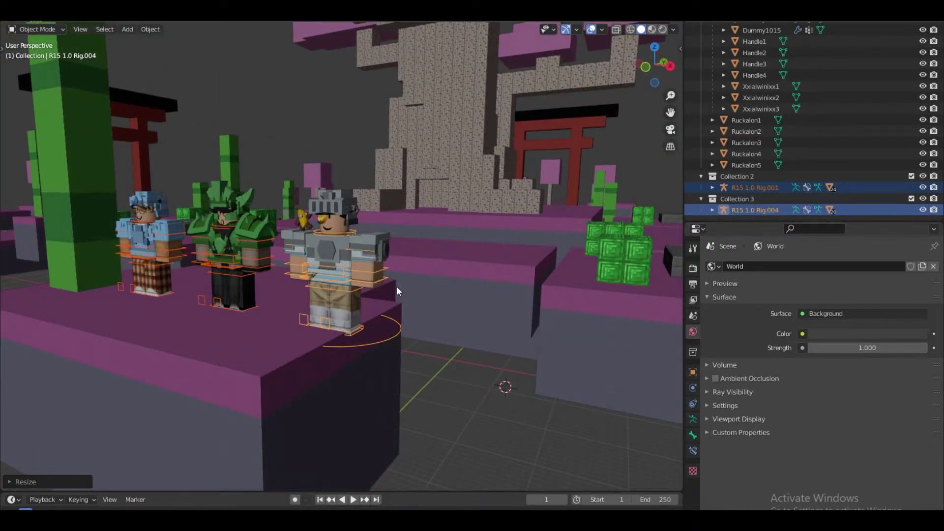
key(s)
click(404, 311)
Step: Add a camera to the scene and look through it
key(shift+grave)
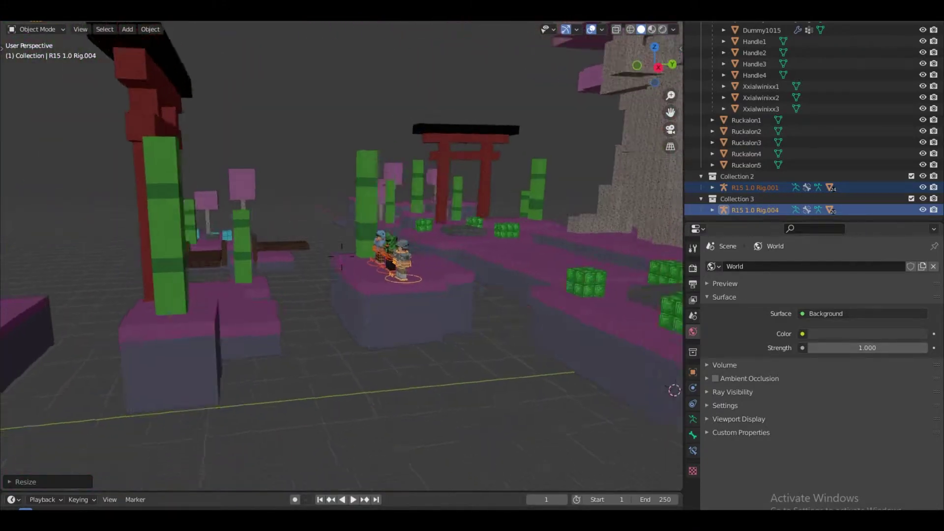
click(341, 256)
key(a)
key(shift+a)
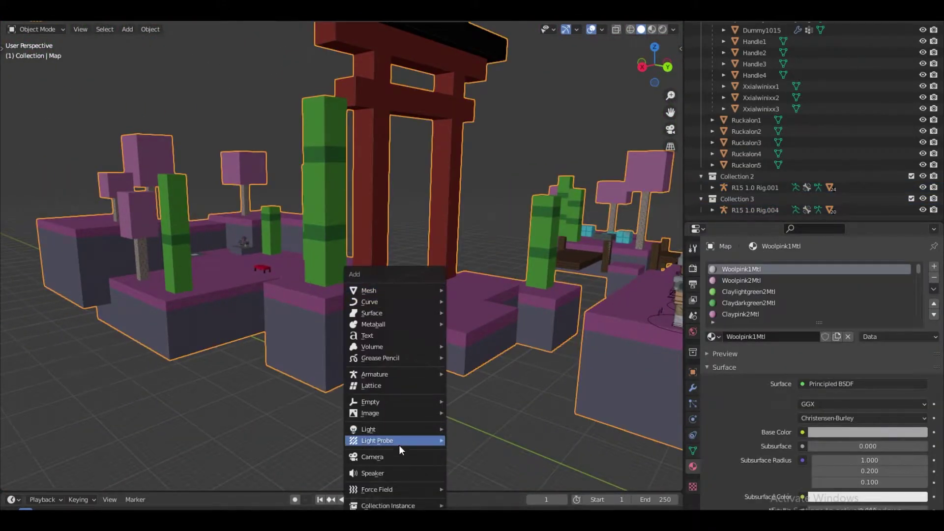
click(399, 441)
key(KP_0)
scroll(438, 337, up, 3)
Step: Fly the camera over to the red gate with the armored characters in frame and adjust its rotation
key(shift+grave)
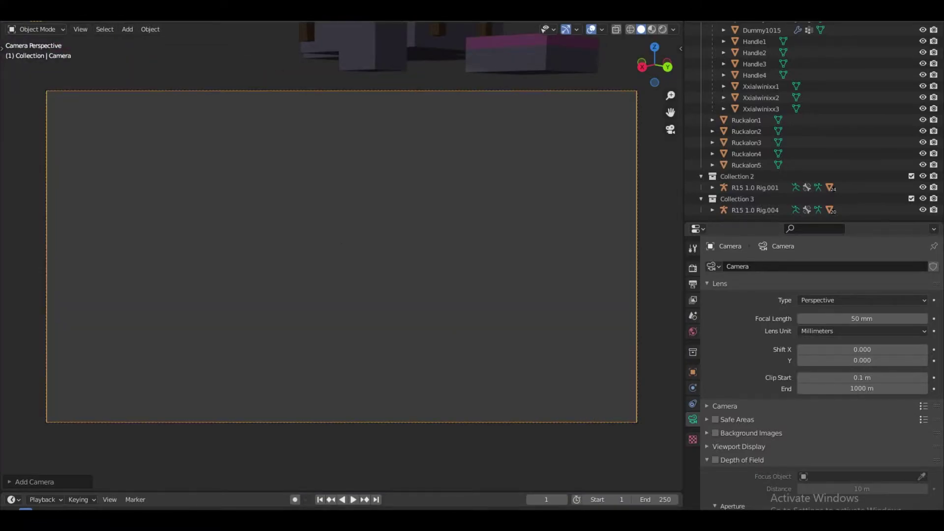
key(w)
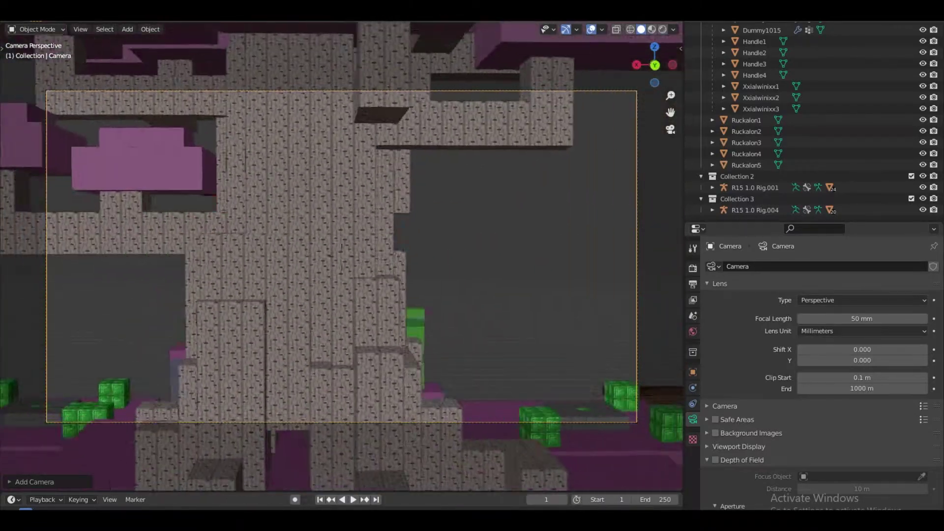
key(w)
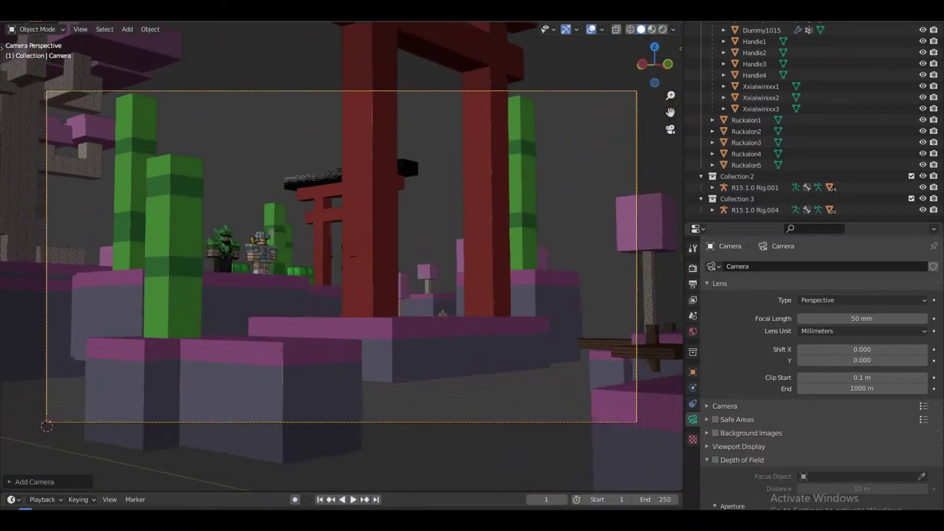
click(580, 301)
key(r)
click(573, 306)
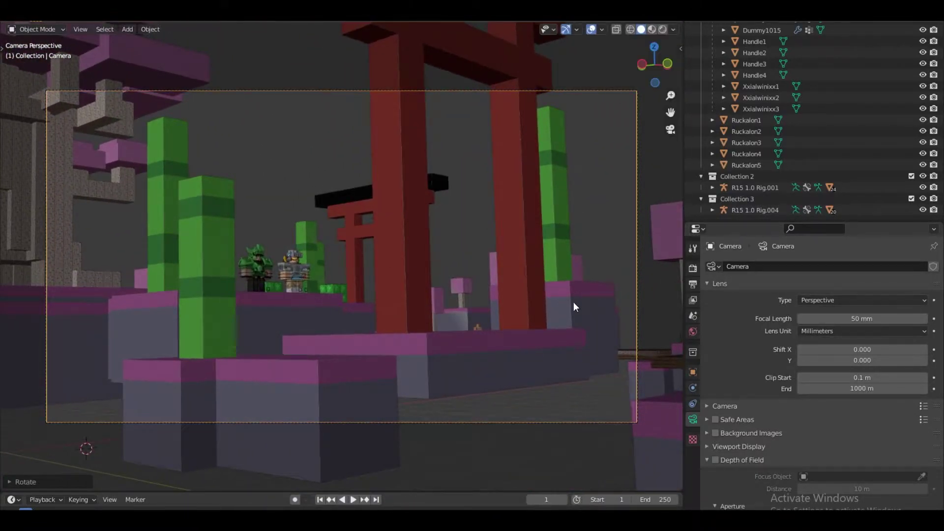
Step: Set the camera's focal length to 42 mm and reposition the camera in front of the red gate
scroll(573, 305, down, 3)
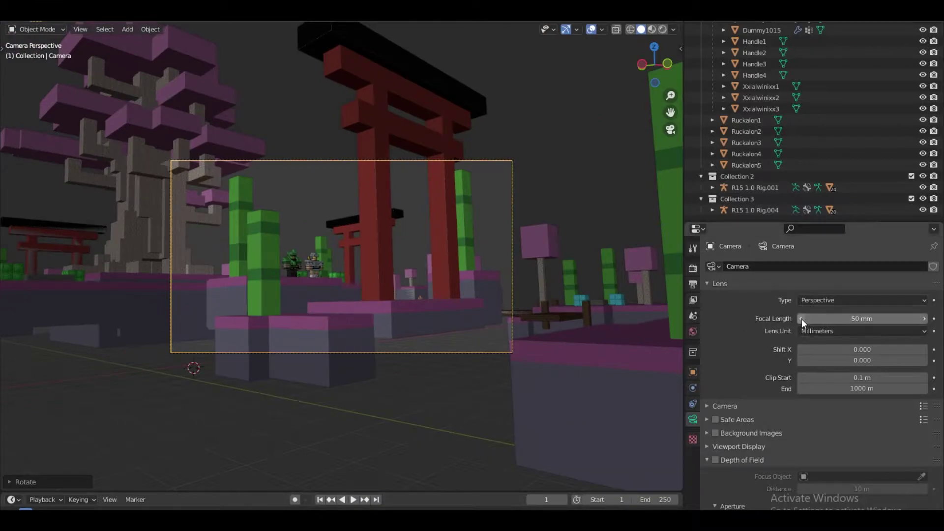
drag(802, 322, 786, 322)
key(w)
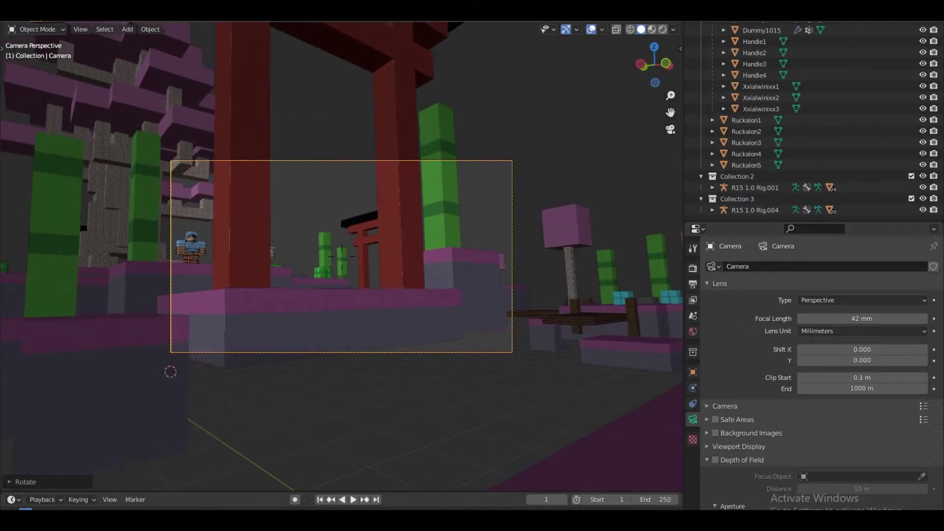
key(s)
click(375, 305)
Step: Fly the camera low beside the red bed so the three characters are framed between the red gate's posts
scroll(353, 283, up, 2)
key(shift+grave)
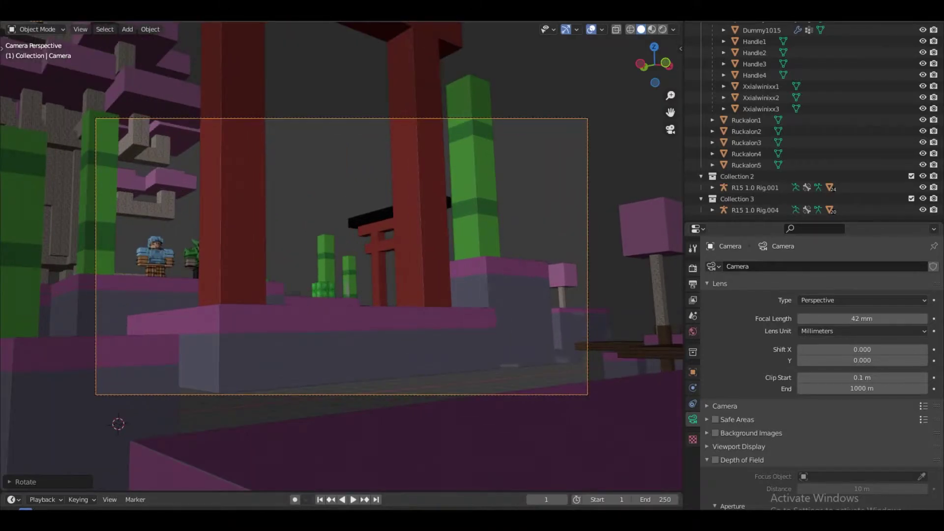
key(w)
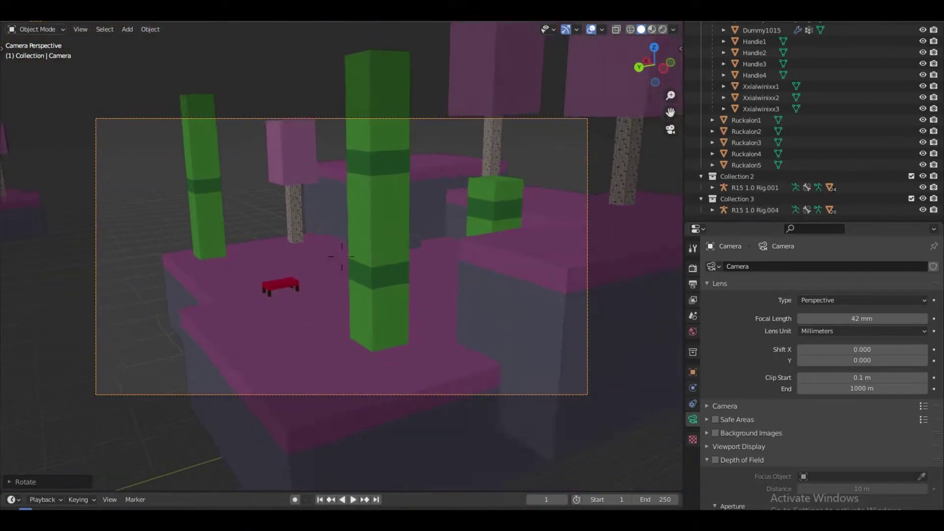
key(s)
key(w)
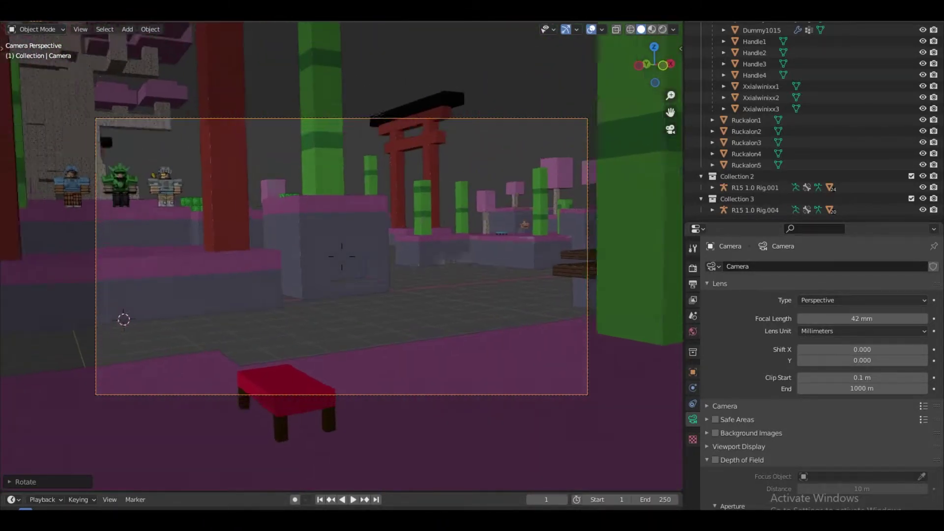
key(s)
key(w)
key(q)
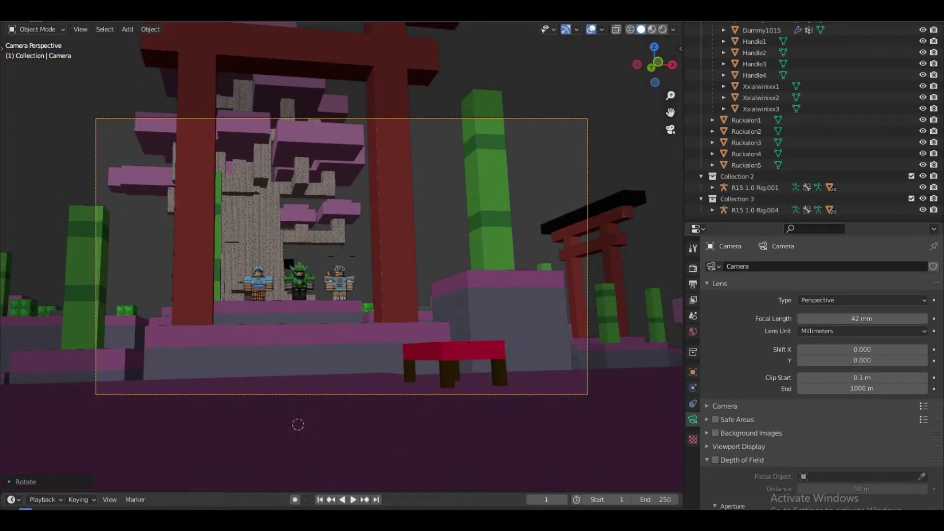
key(a)
key(w)
key(q)
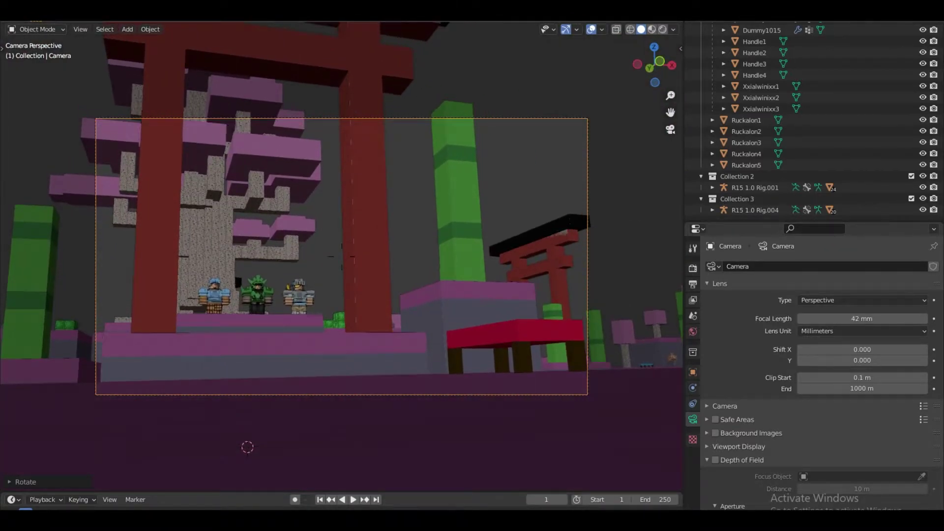
Step: Roll the camera into a slanted angle and adjust its height and its rotation about the X axis
key(r)
key(g)
key(z)
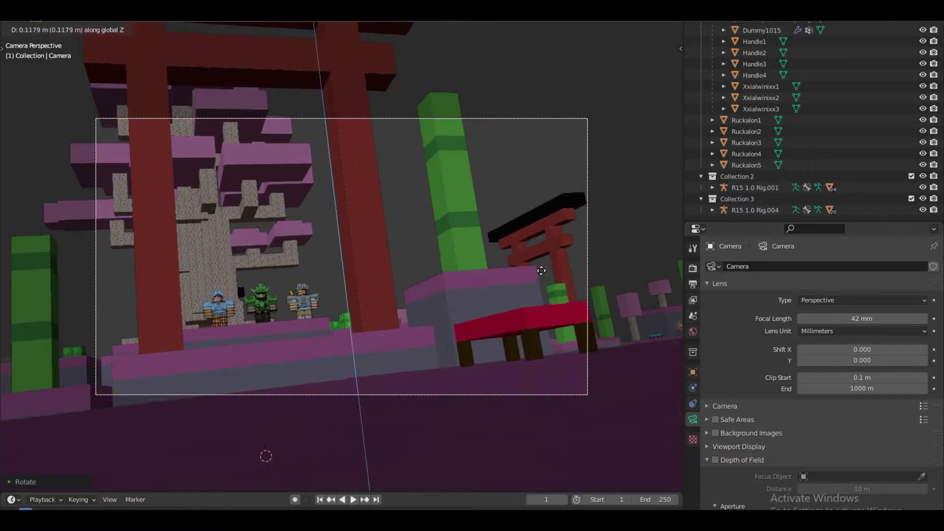
click(540, 211)
key(r)
key(x)
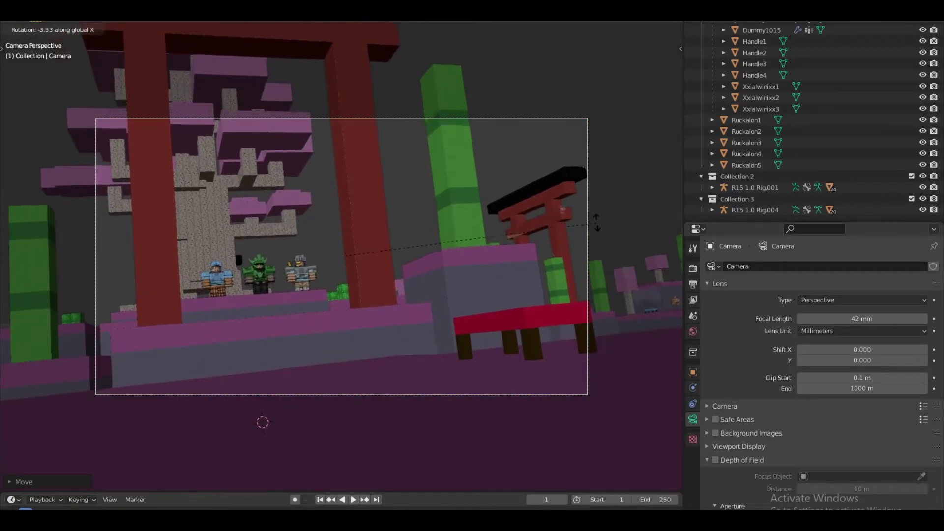
click(600, 261)
Step: Set the camera's focal length to 40 mm and adjust the camera's height along the Z axis
drag(804, 313, 800, 316)
key(g)
key(z)
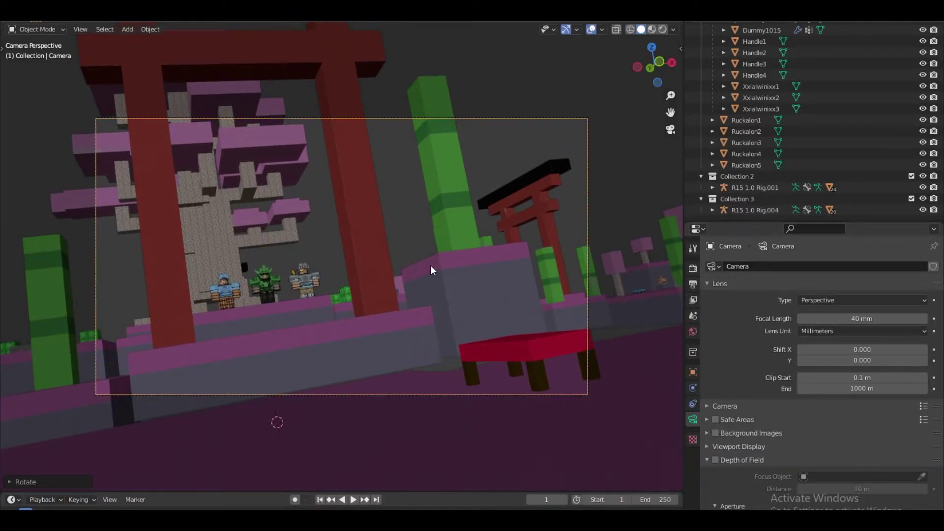
key(g)
key(z)
click(537, 296)
Step: Refine the camera's aim with trackball rotation and roll, and pull it back from the red bed
key(r)
key(r)
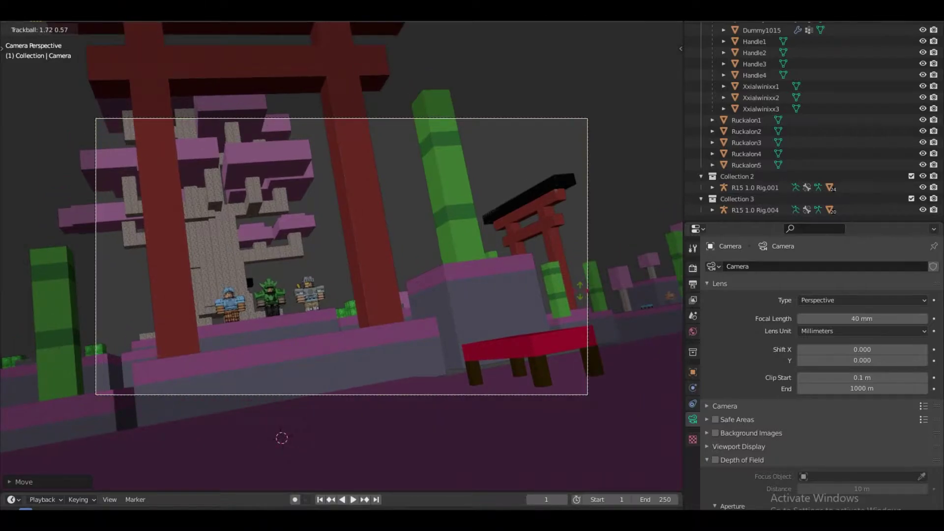
click(595, 309)
key(r)
click(595, 323)
key(shift+grave)
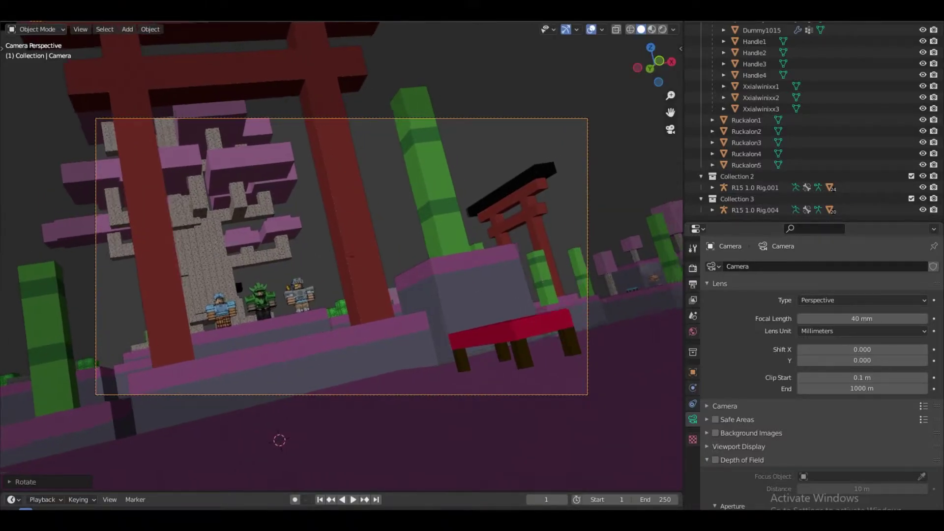
key(s)
click(342, 260)
Step: Rotate and shift the camera sideways so the gate, the characters and the whole red bed fit the frame
key(r)
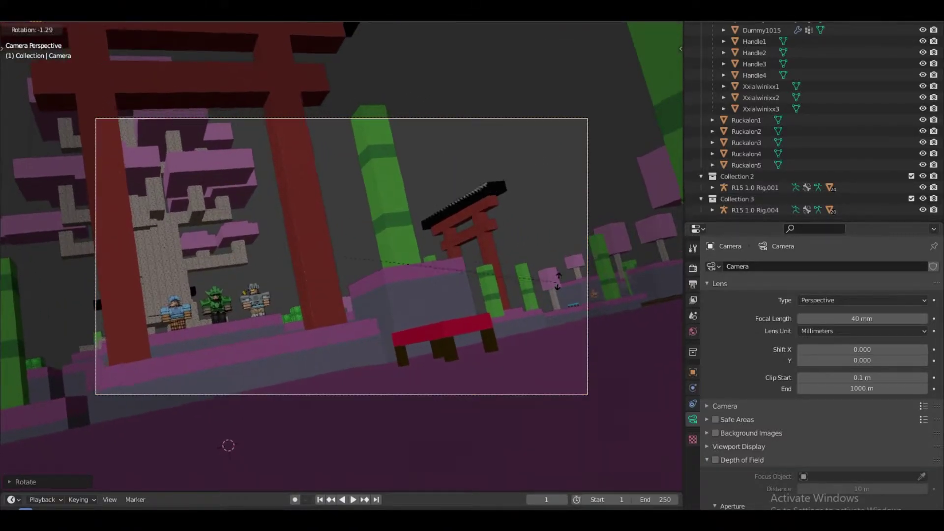
click(560, 275)
key(g)
click(443, 285)
key(r)
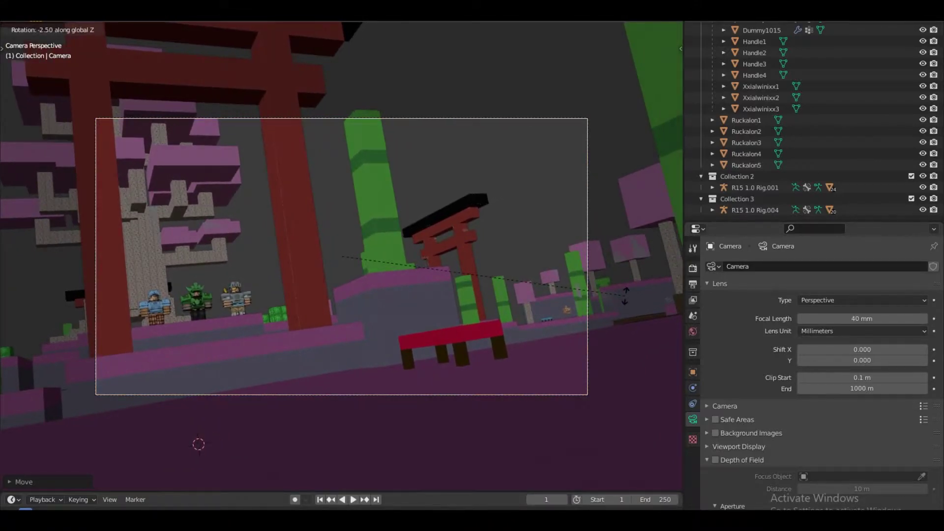
click(535, 274)
key(g)
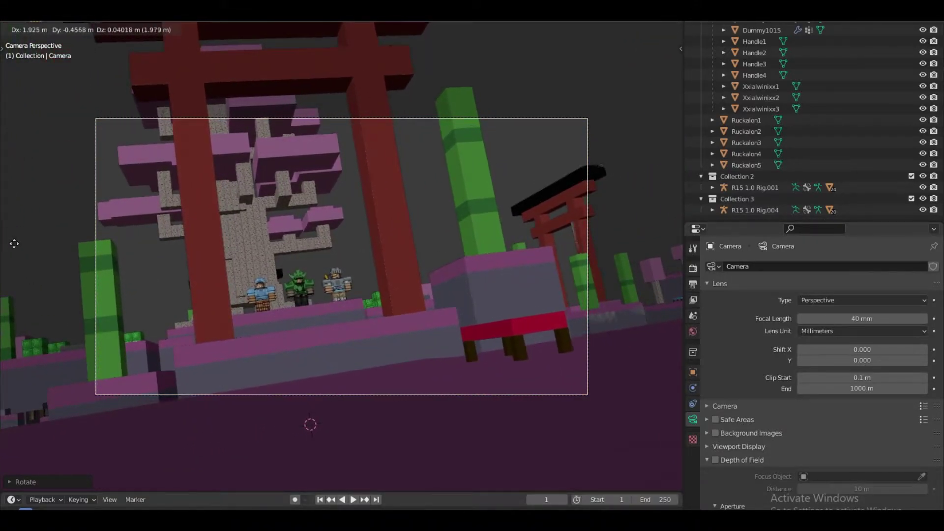
click(124, 248)
Step: Move the iron-armored character's rig from the characters' platform over to the island with the red bed
middle_click(124, 245)
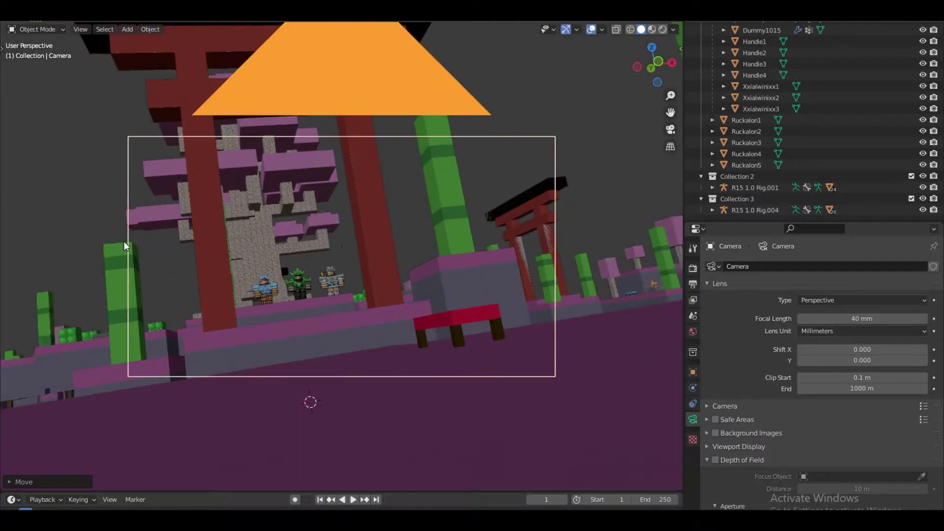
key(shift+grave)
key(w)
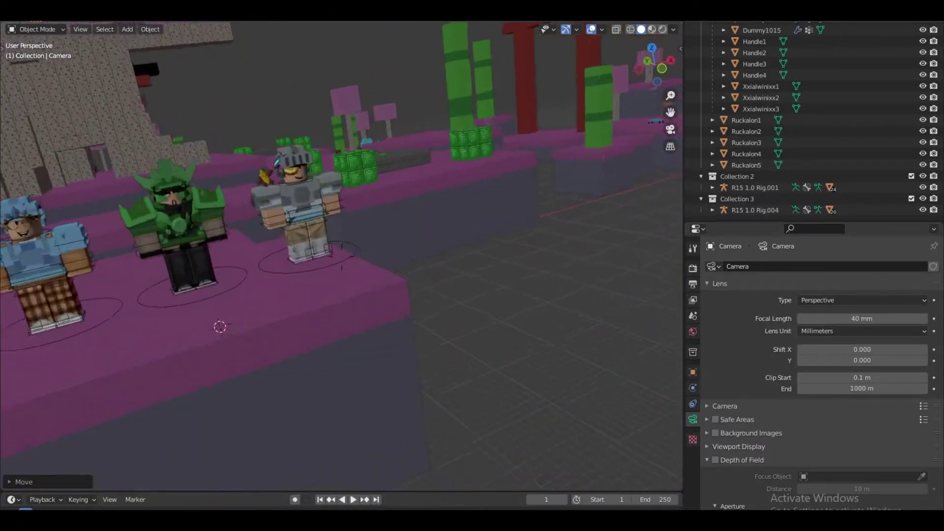
click(358, 246)
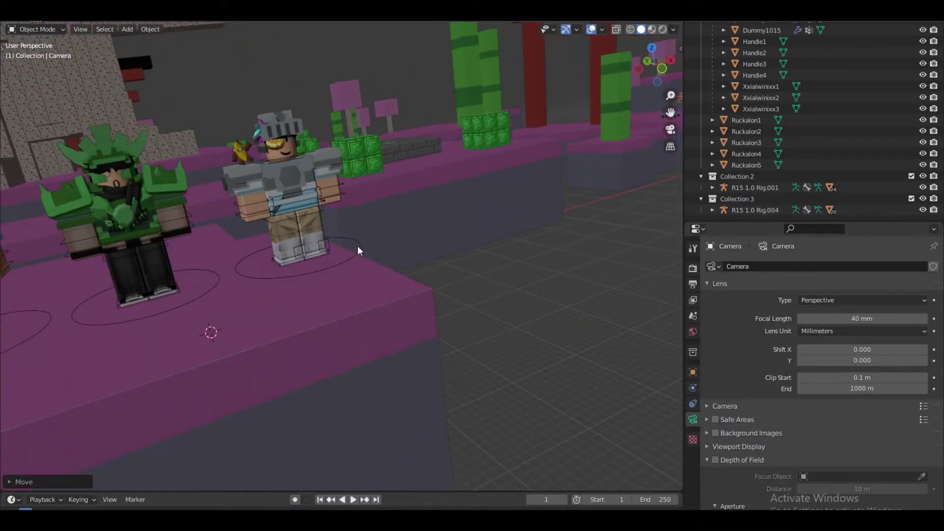
click(359, 246)
key(shift+grave)
key(s)
click(342, 256)
key(g)
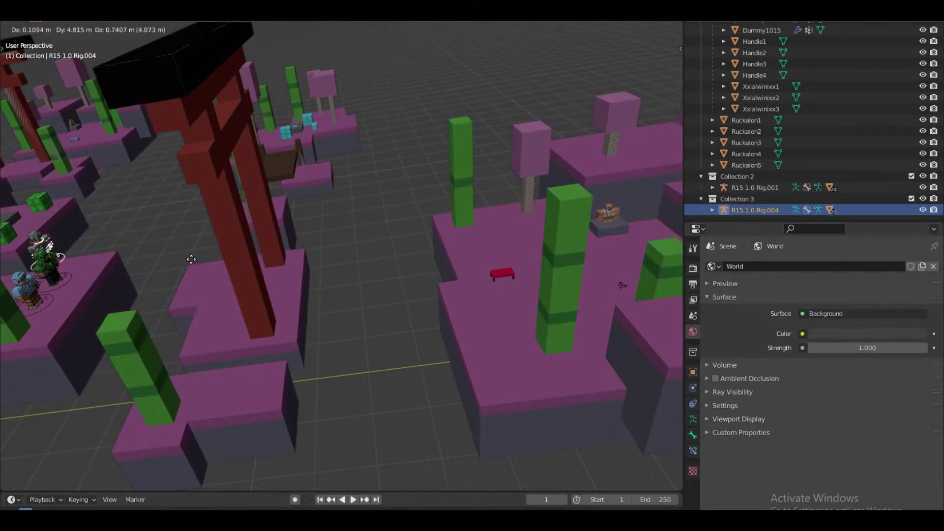
click(296, 275)
click(586, 244)
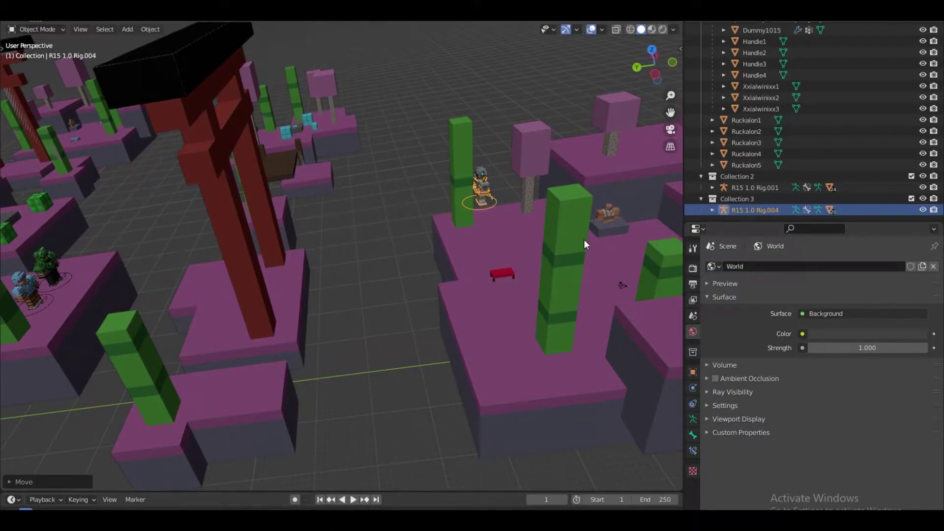
Step: Lower the iron-armored rig about 8.8 m along Z onto the bed's island and rotate it about the Z axis
key(g)
key(z)
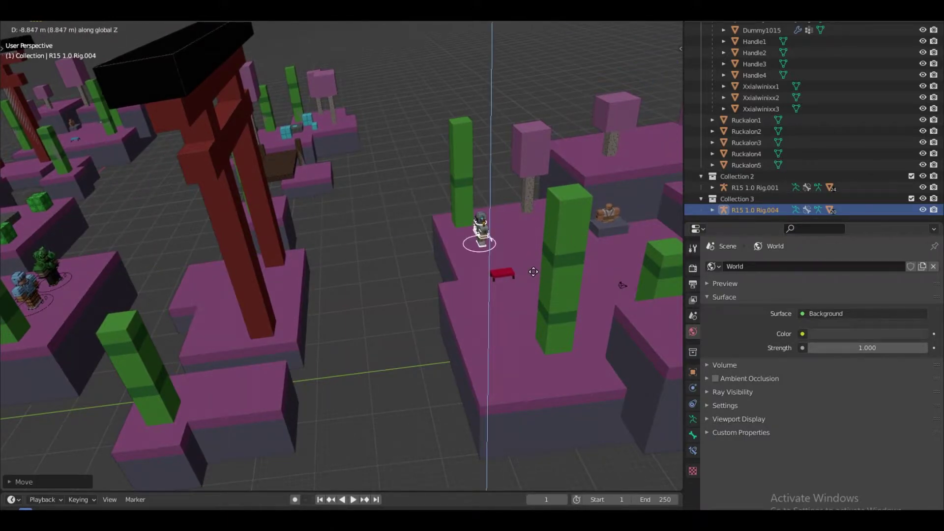
click(533, 274)
key(r)
key(z)
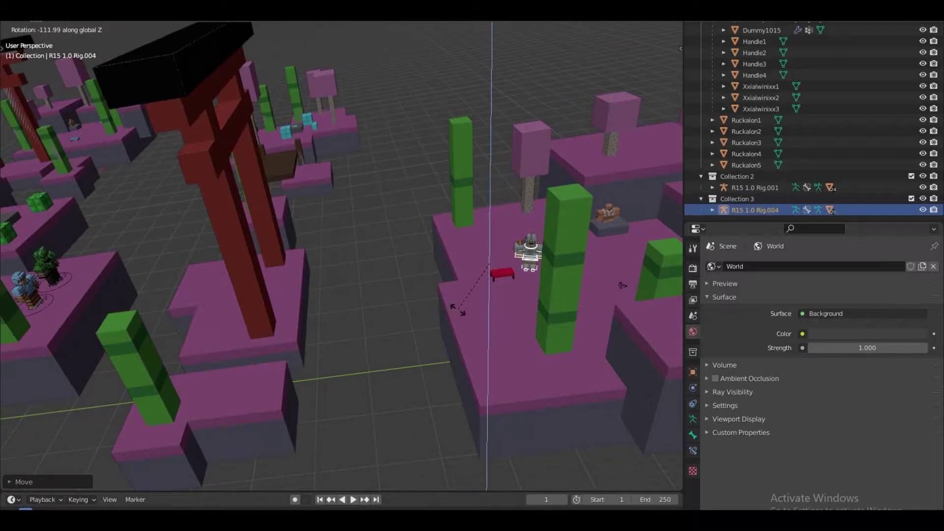
click(449, 303)
key(KP_0)
scroll(511, 299, up, 1)
key(KP_0)
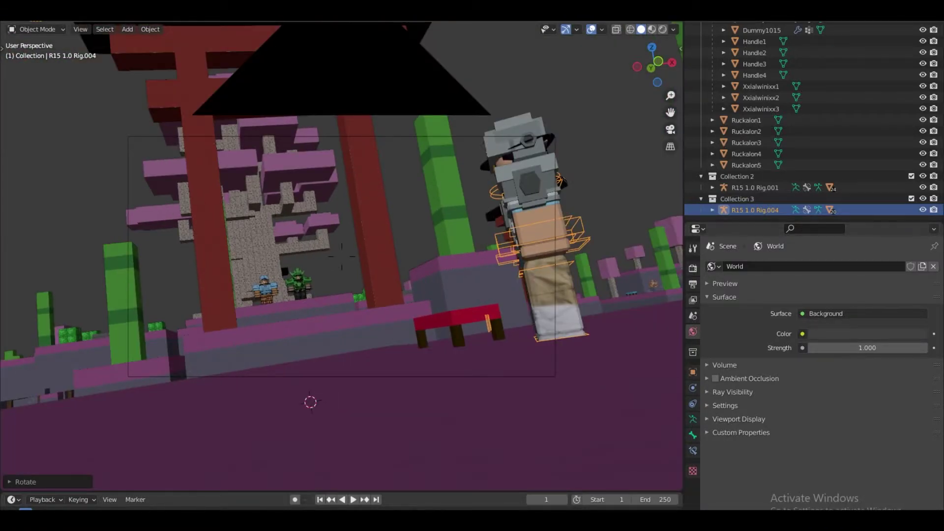
Step: In Pose Mode, rotate the iron-armored rig's Master Root bone so the character turns toward the distant characters
key(ctrl+Tab)
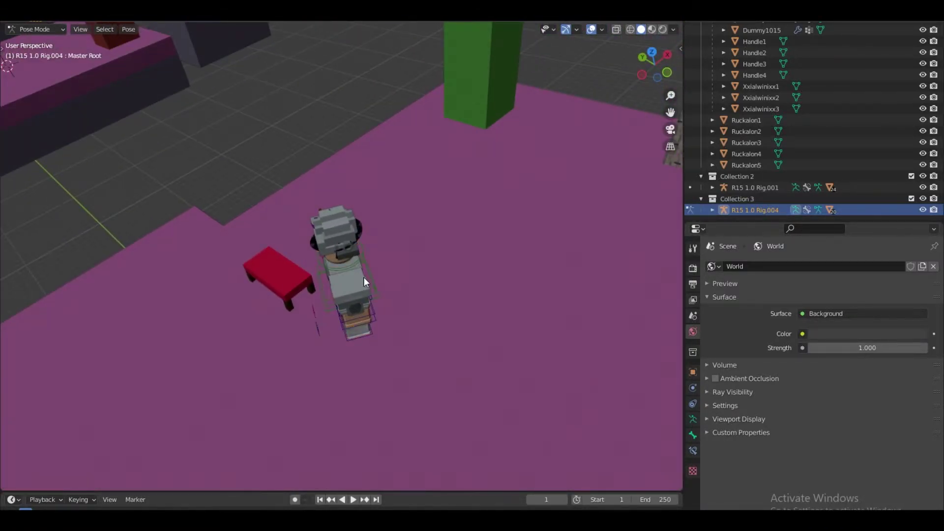
key(z)
click(246, 305)
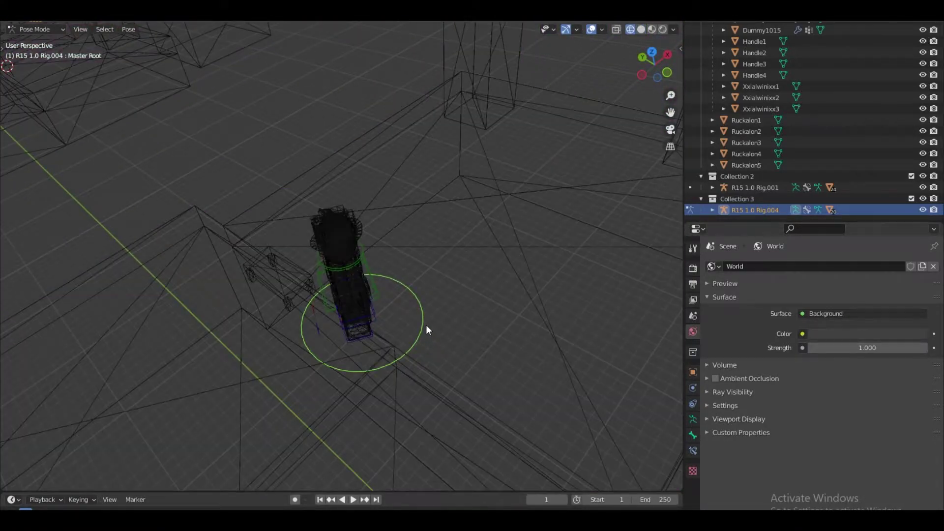
key(r)
click(434, 388)
click(483, 356)
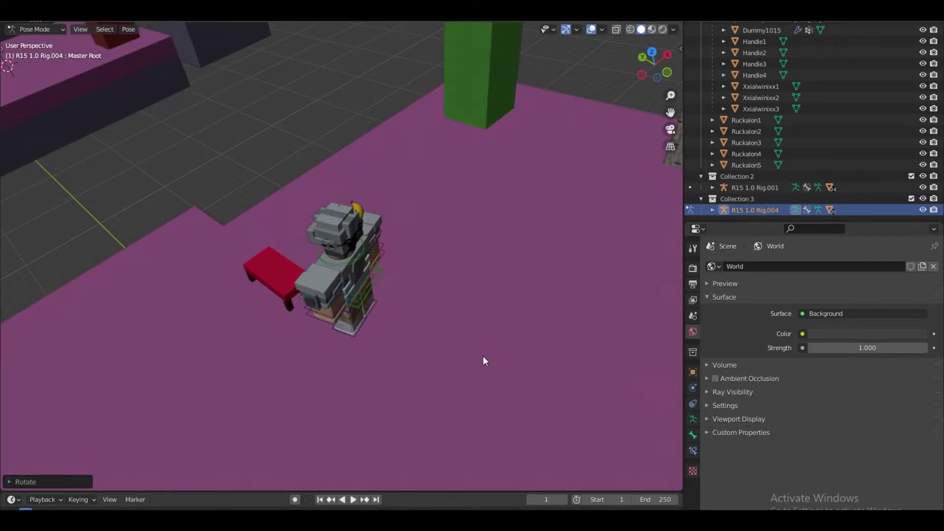
Step: In camera view, move the Master Root along Z, Y and X so the character stands just behind the red bed
key(KP_0)
key(g)
key(z)
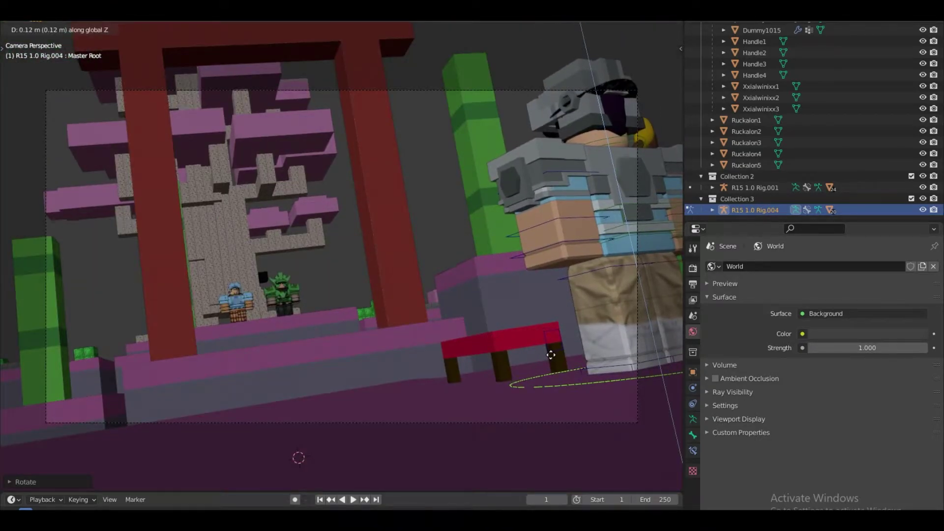
key(y)
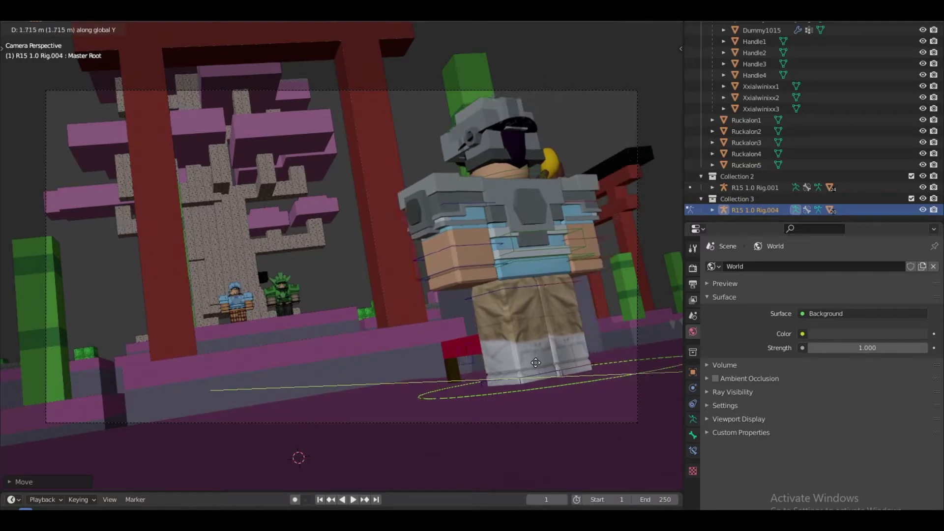
click(437, 371)
key(g)
key(x)
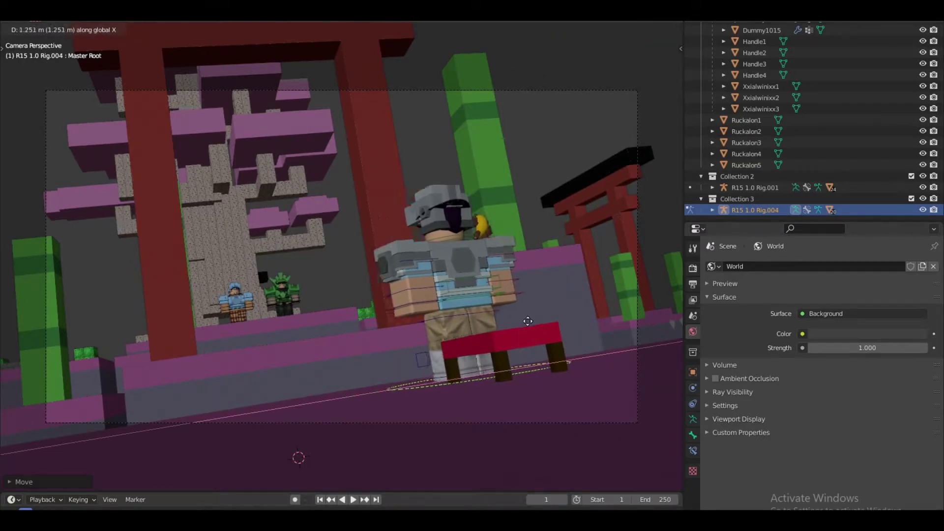
click(592, 320)
scroll(560, 293, up, 1)
shift+middle_drag(548, 287, 479, 281)
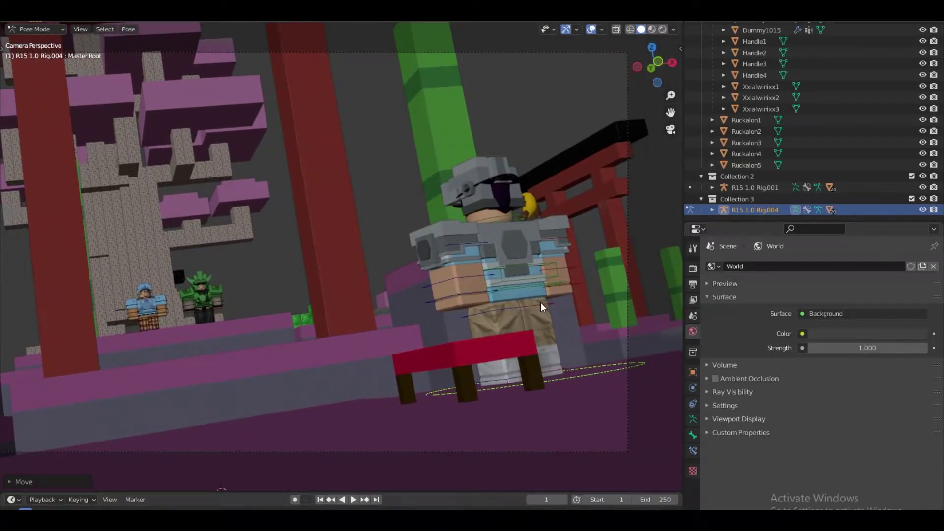
Step: Lower the iron-armored character's Lower Torso bone slightly along the Z axis
click(516, 288)
key(r)
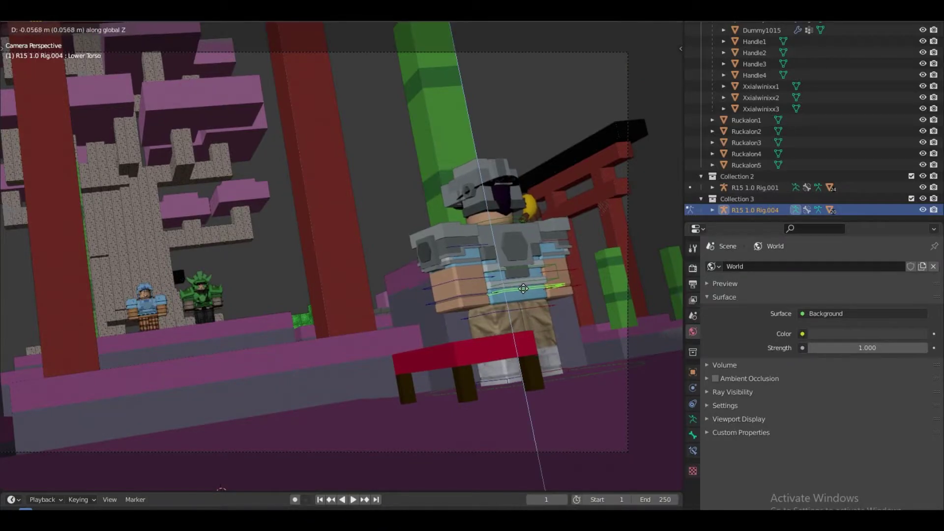
click(524, 288)
Step: Move the left foot's IK control outward to widen the iron-armored character's stance
key(KP_0)
key(shift+grave)
key(w)
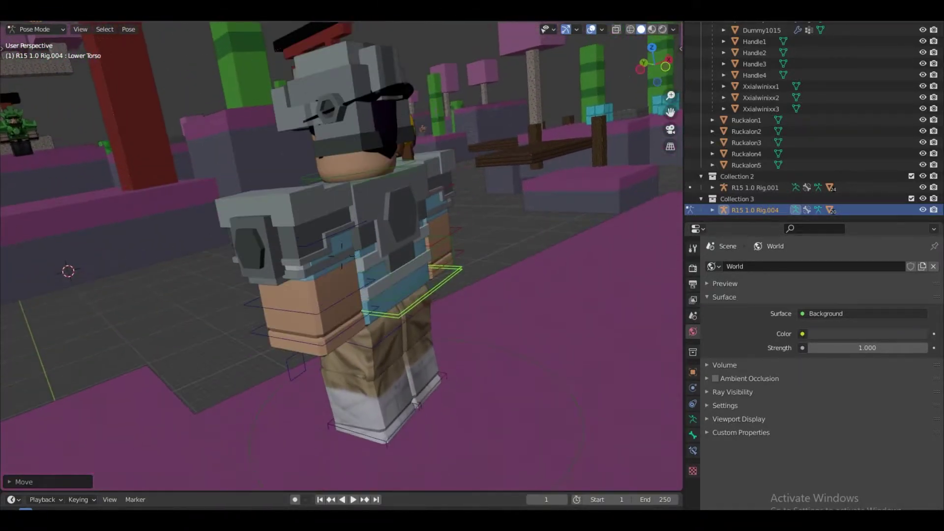
click(378, 317)
key(g)
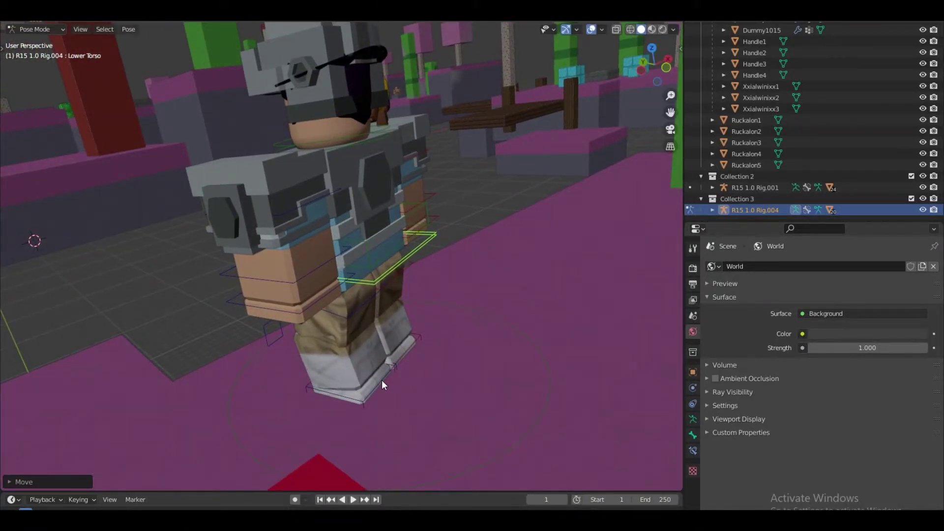
drag(381, 379, 377, 401)
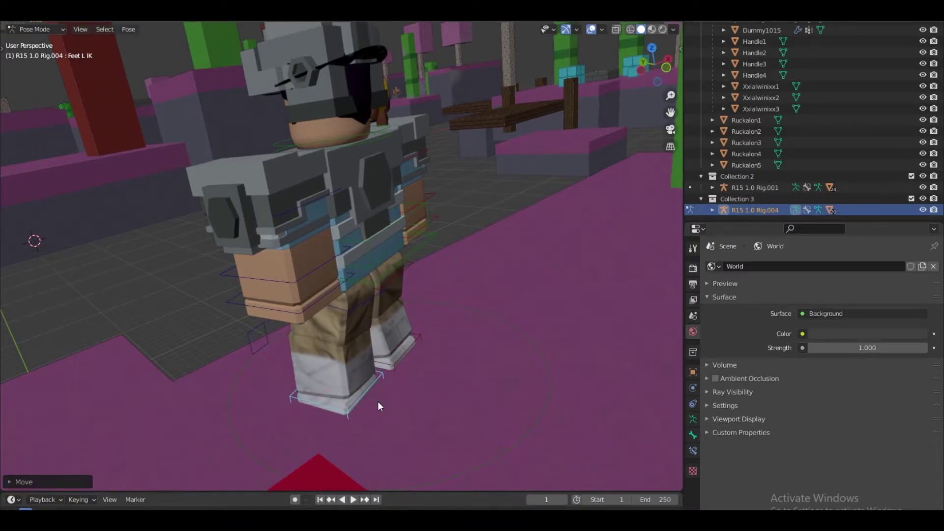
Step: Shift the right foot's IK control and rotate it about Z so the foot points outward
click(423, 338)
key(g)
key(y)
key(r)
key(z)
click(385, 309)
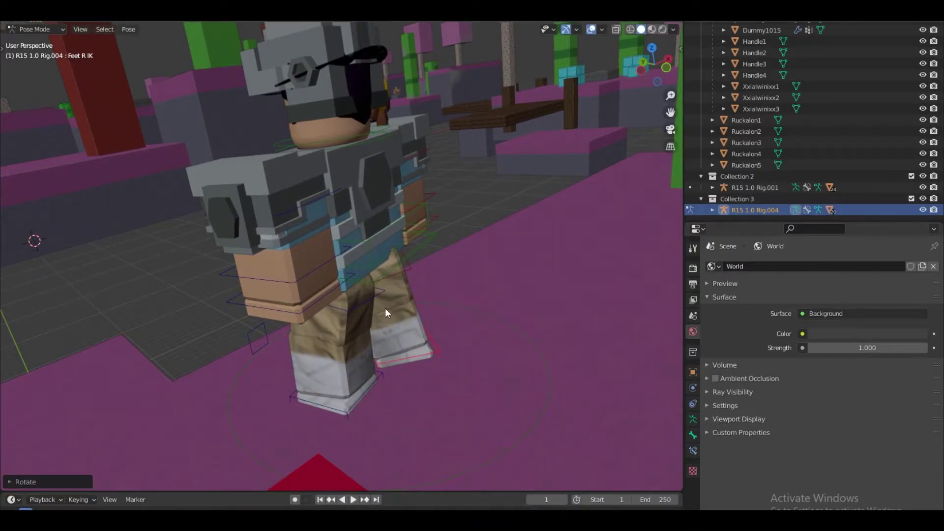
Step: Pose the left arm away from the body, adjusting the Lower Arm L bone with trackball rotation
middle_drag(385, 308, 335, 230)
click(360, 260)
key(g)
click(364, 248)
click(334, 228)
key(r)
key(r)
key(r)
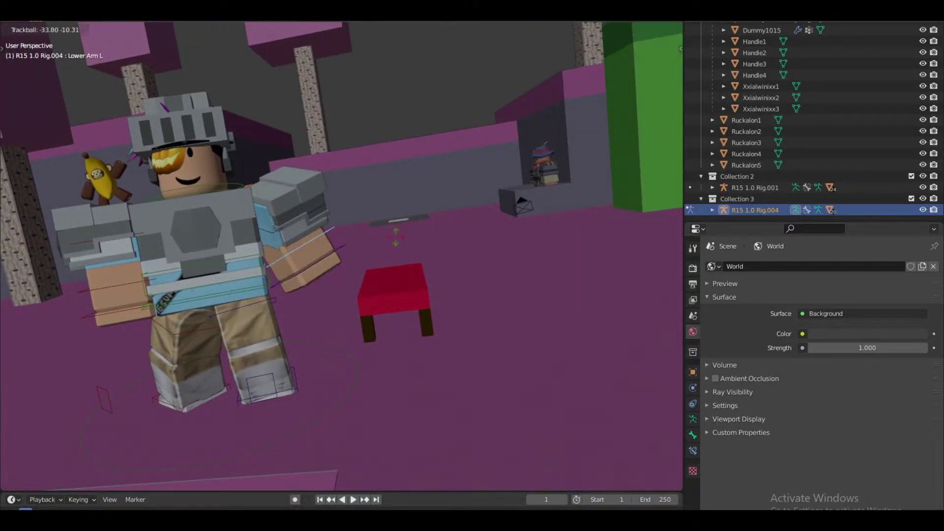
click(397, 227)
Step: Pose the iron-armored character's right arm away from the body with trackball rotation in camera view
click(93, 234)
key(KP_0)
key(r)
key(r)
click(482, 289)
Step: Tilt the Lower Torso bone slightly with trackball rotation and return to Object Mode
click(502, 279)
key(r)
key(r)
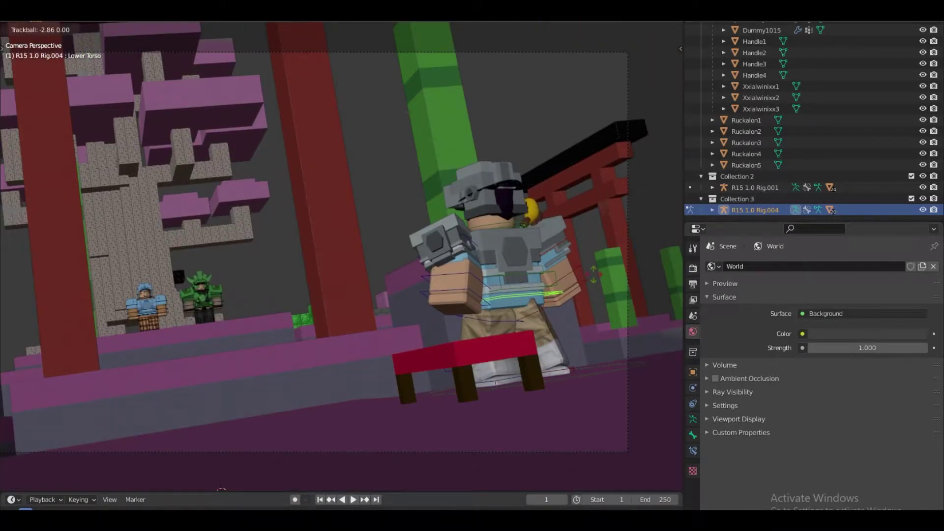
click(598, 287)
key(ctrl+Tab)
Step: Select the camera and fly it closer to the iron-armored character, keeping the red bed and the distant characters in frame
click(519, 170)
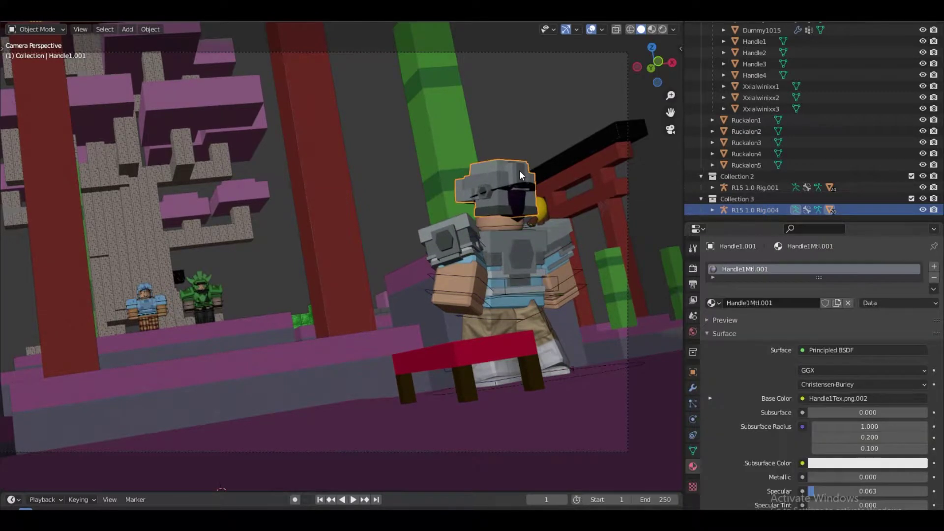
click(519, 194)
click(571, 187)
scroll(442, 226, down, 3)
click(506, 290)
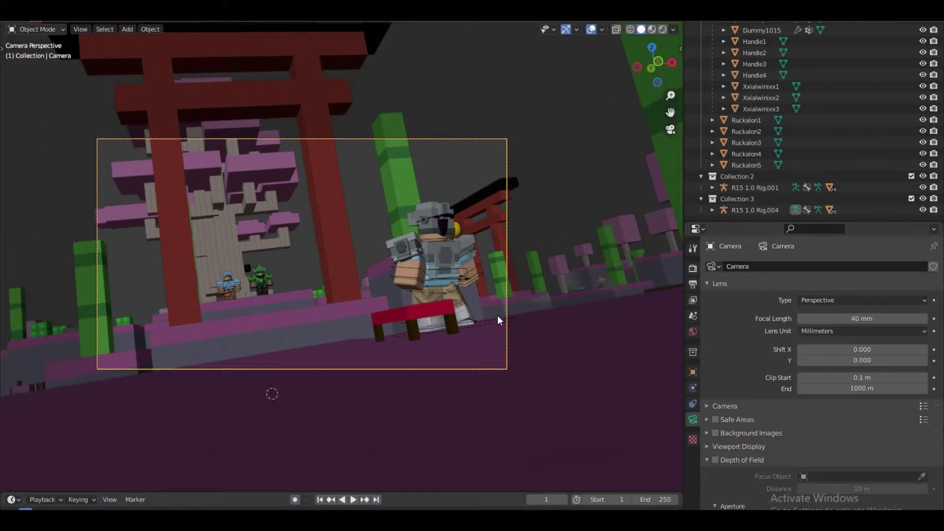
key(shift+grave)
key(w)
key(d)
key(d)
key(w)
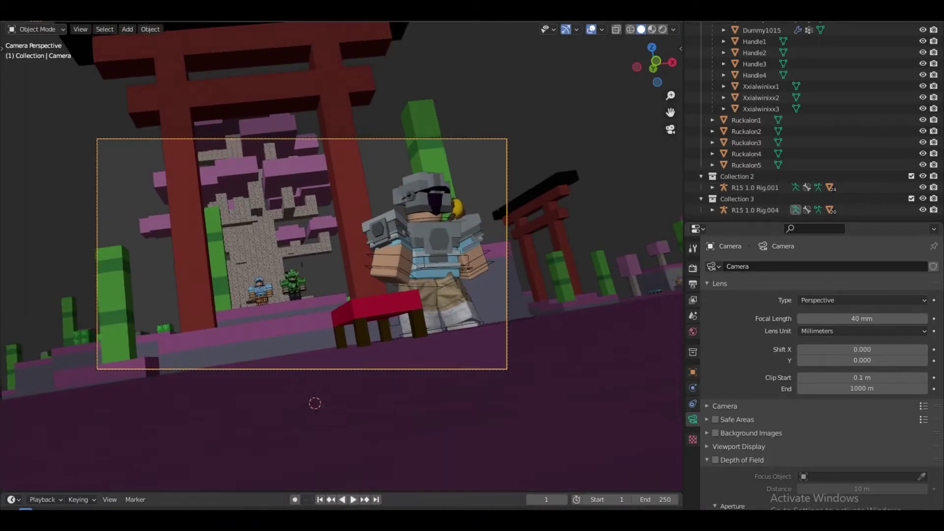
key(q)
key(e)
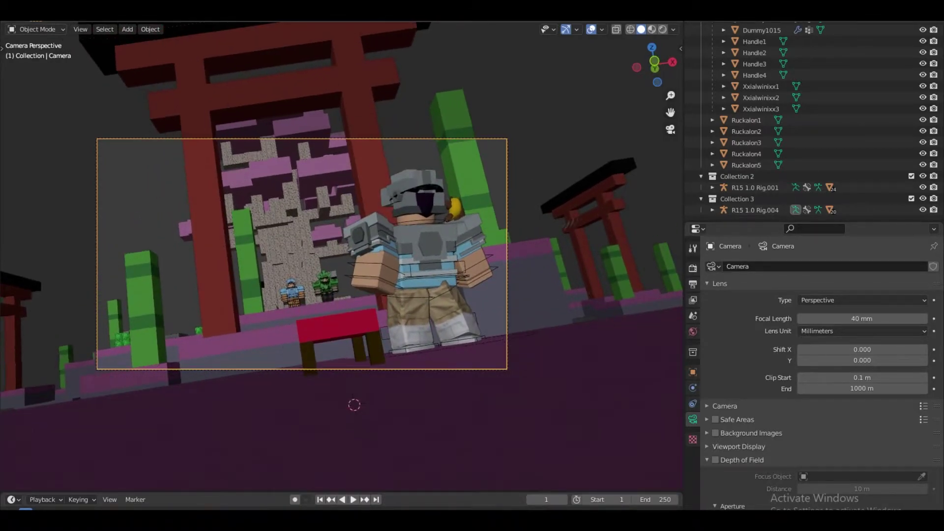
click(438, 264)
Step: Roll the camera slightly and shift it to bring more of the red bed into the frame
key(r)
click(486, 261)
key(g)
click(449, 253)
Step: Hide the viewport overlays and roll the camera by about 1.4 degrees
key(z)
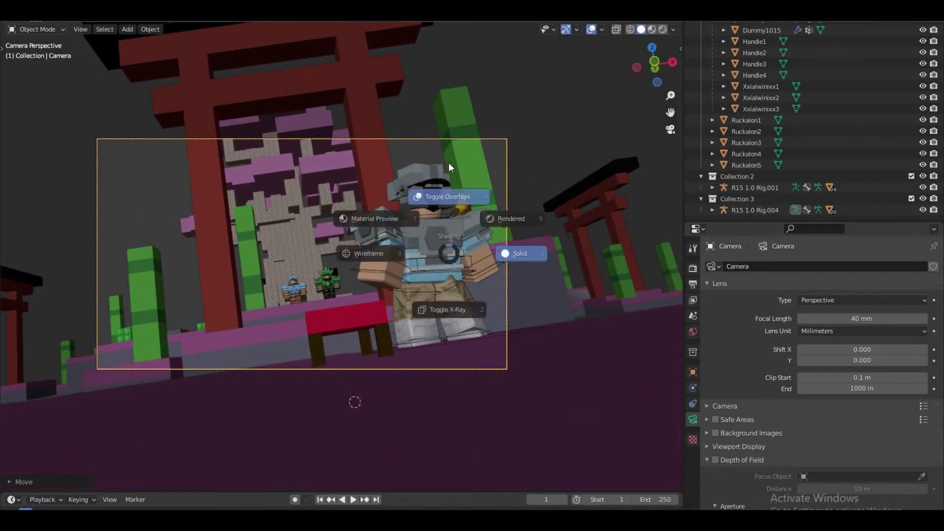
click(448, 163)
scroll(494, 275, up, 2)
key(r)
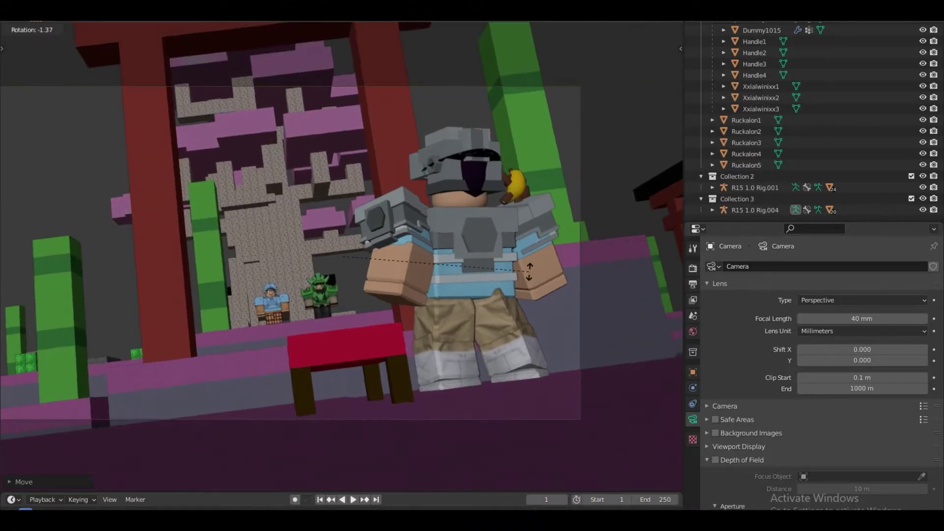
click(529, 271)
Step: Fly the camera sideways and adjust its height so the bed stands in front of the iron-armored character
key(shift+grave)
key(a)
key(q)
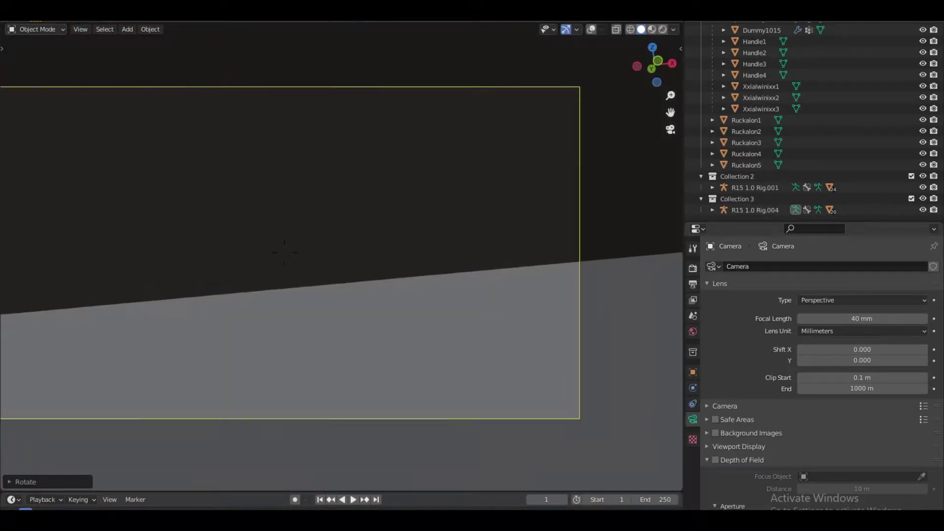
key(e)
click(338, 256)
scroll(338, 257, down, 2)
shift+middle_drag(338, 256, 358, 258)
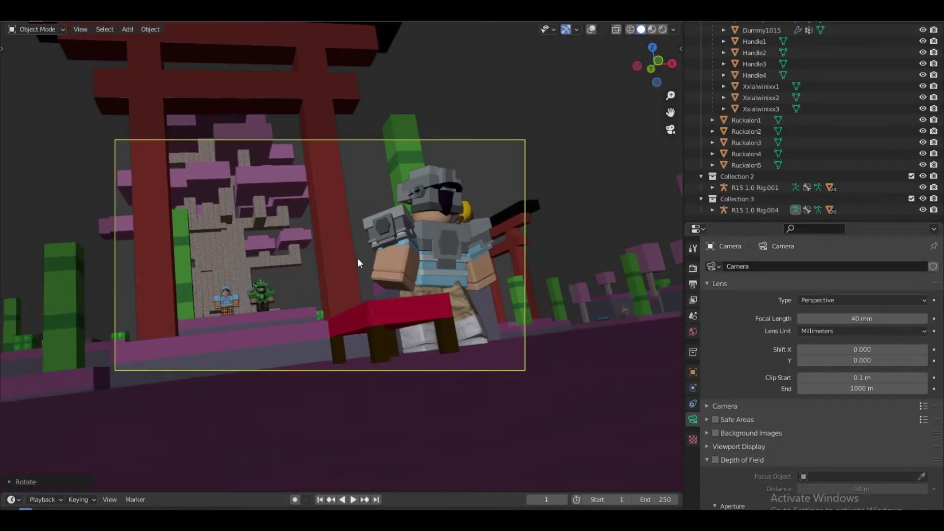
Step: Set the camera's focal length to 38 mm and shift the camera slightly
ctrl+scroll(800, 320, down, 2)
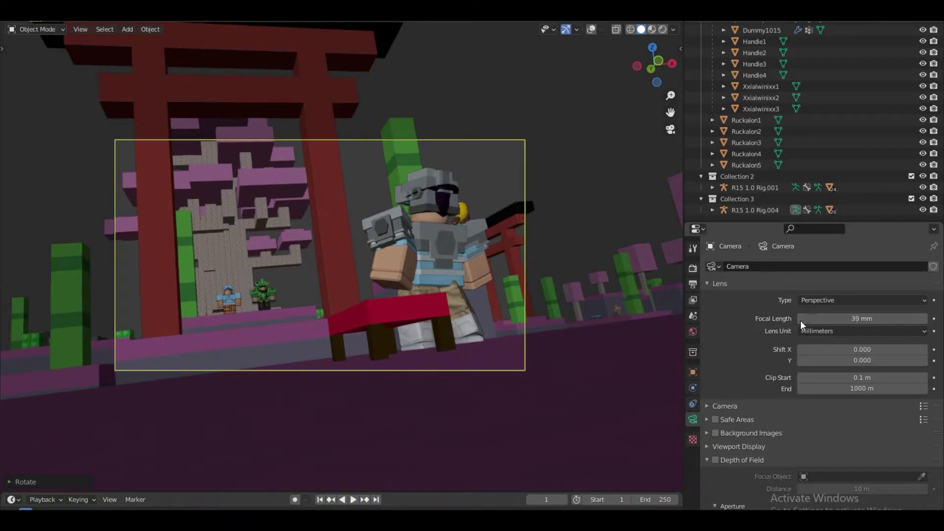
key(g)
click(384, 295)
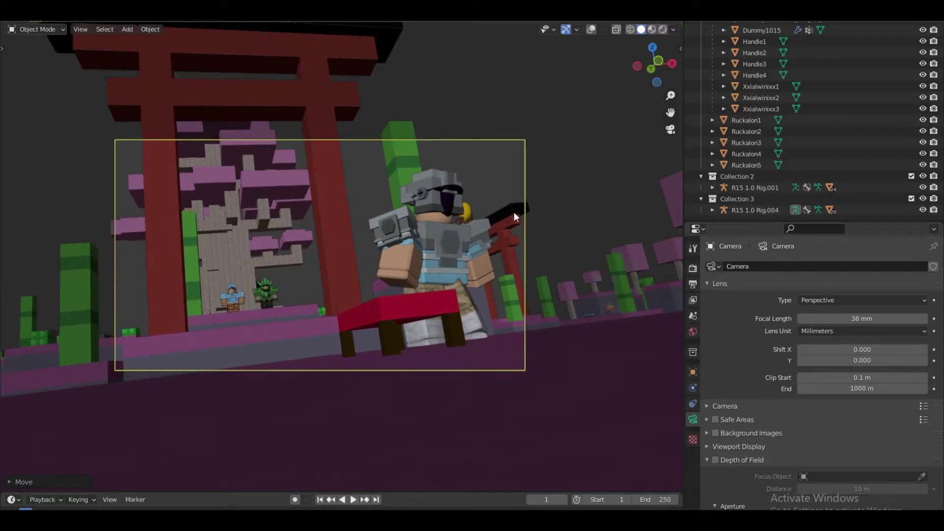
Step: Show the viewport overlays again and put the blue-armored character's rig behind the gate into Pose Mode
middle_drag(514, 212, 516, 212)
key(shift+grave)
key(w)
key(w)
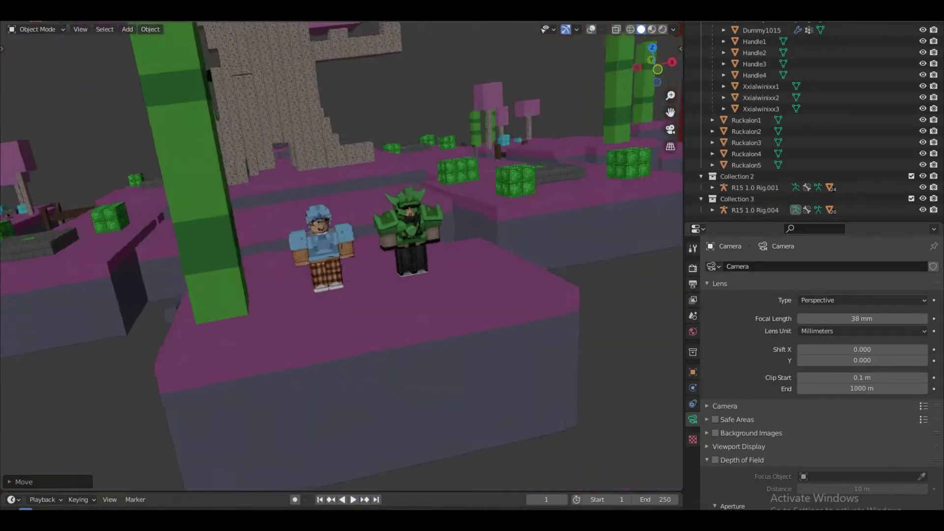
click(341, 256)
click(359, 305)
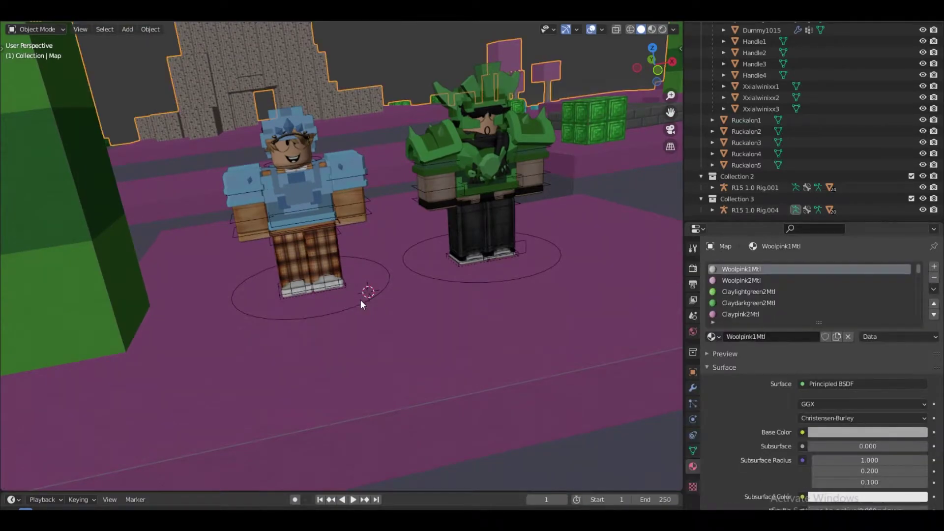
click(361, 300)
key(ctrl+Tab)
Step: Move the blue-armored character's master root about -48 m along global Y, past the red gate toward the bed
scroll(361, 302, down, 7)
middle_drag(172, 209, 289, 240)
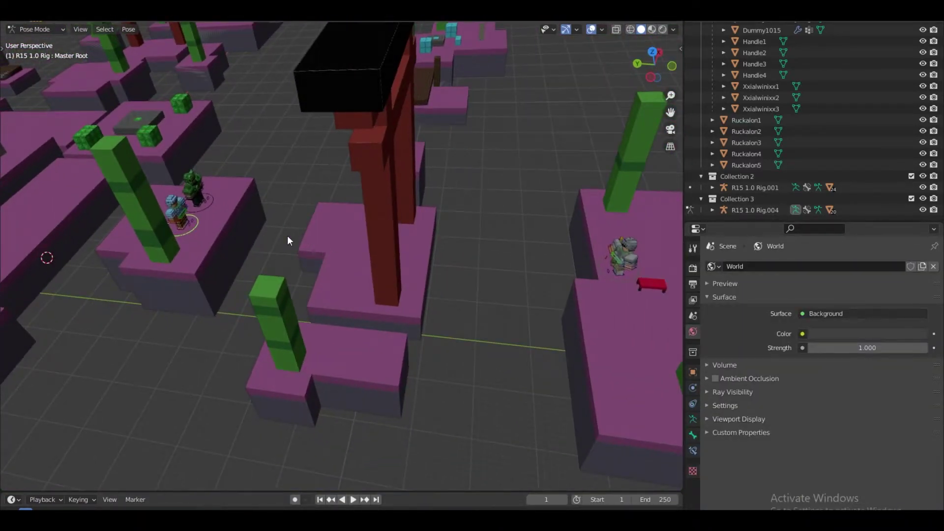
click(276, 254)
key(g)
key(y)
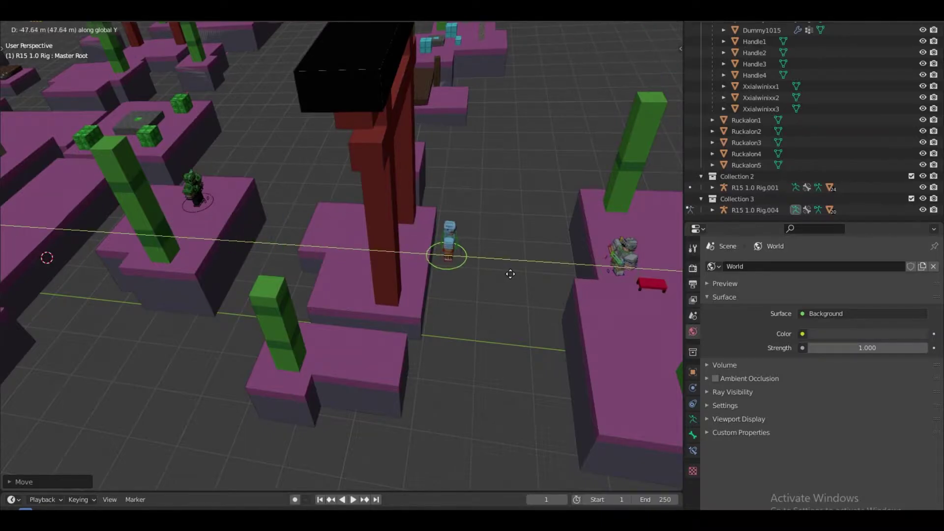
click(511, 273)
Step: In the camera view, lower the blue-armored character to ground level beside the red gate's left post
key(KP_0)
scroll(227, 255, up, 4)
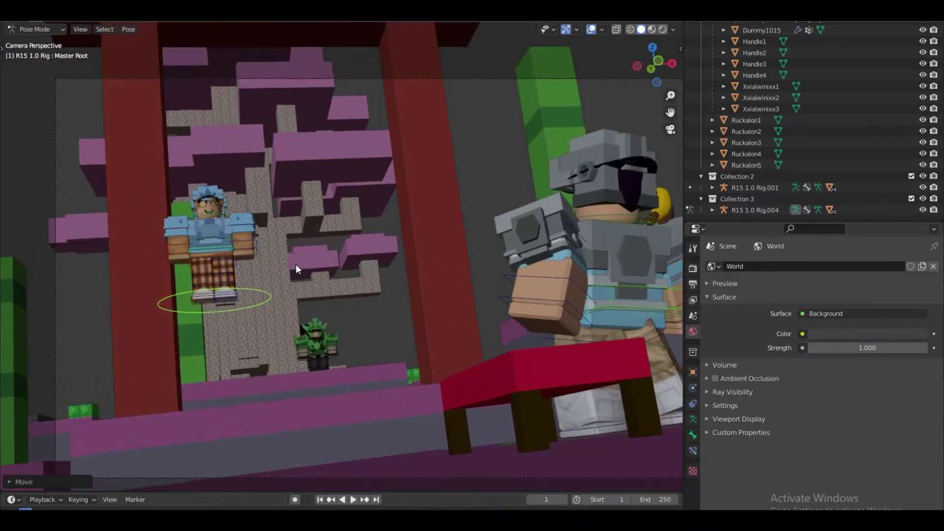
key(g)
click(247, 361)
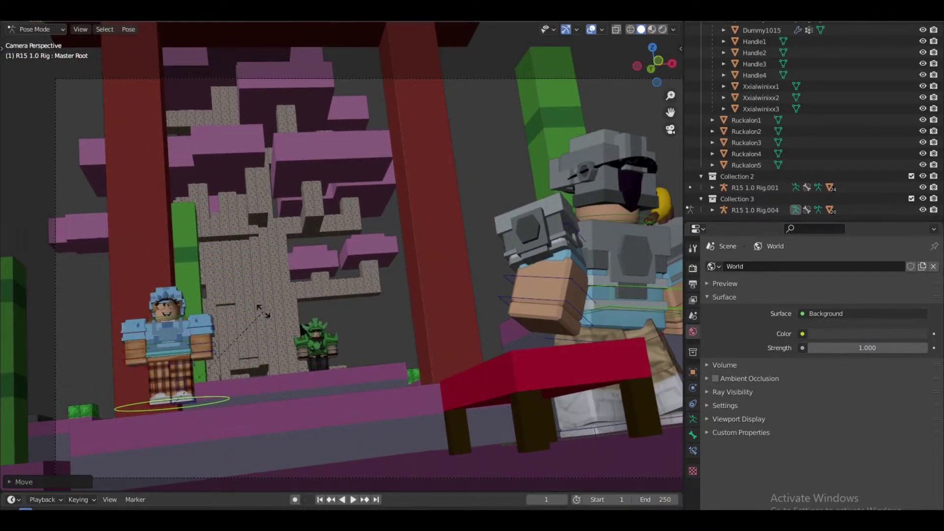
key(r)
right_click(264, 317)
Step: Move the blue-armored character back onto the pink platform so its feet stand just in front of the gate post
middle_drag(264, 319, 148, 330)
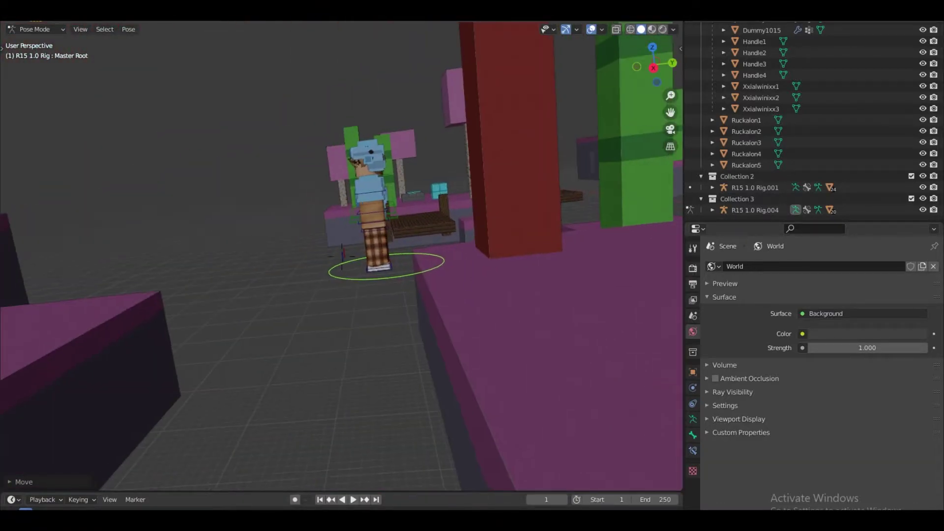
shift+middle_drag(342, 256, 328, 269)
key(g)
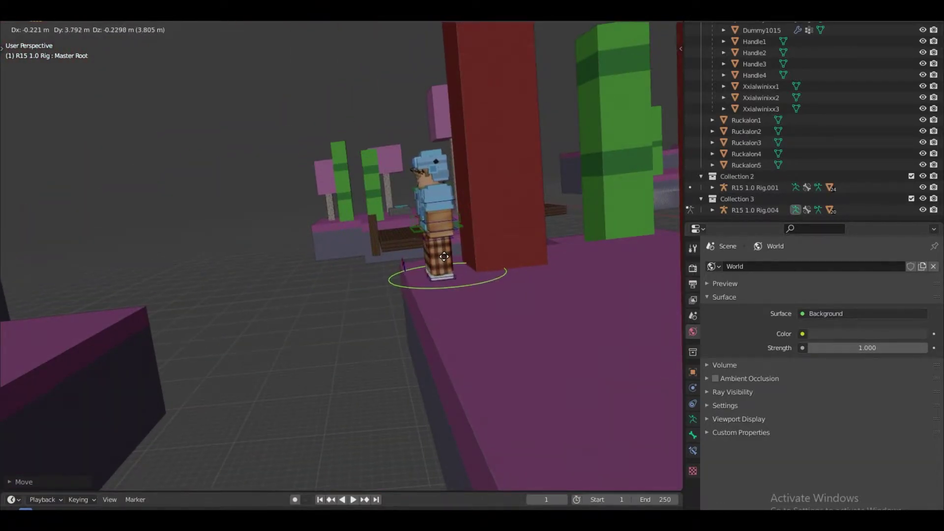
drag(444, 257, 449, 283)
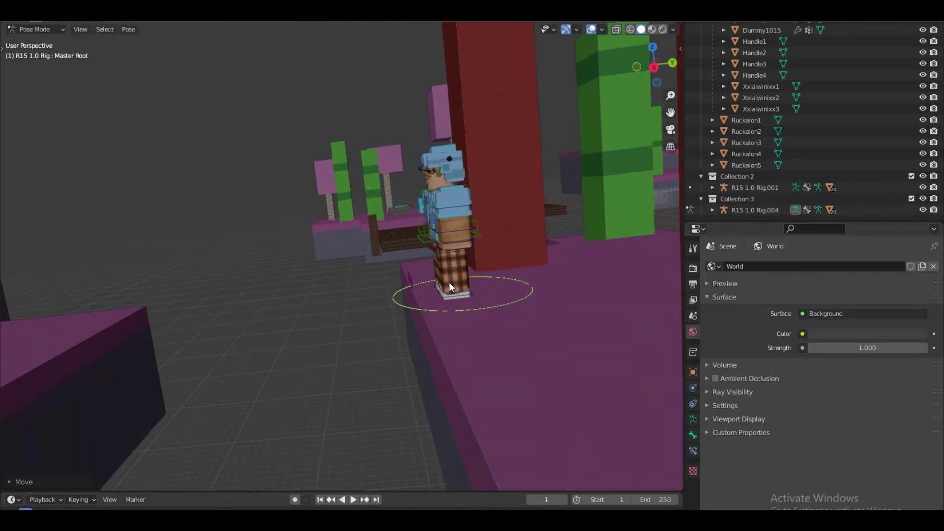
Step: Put the green-armored character's rig into Pose Mode and move its master root to the gate platform
middle_drag(478, 299, 239, 231)
key(ctrl+Tab)
click(382, 251)
key(ctrl+Tab)
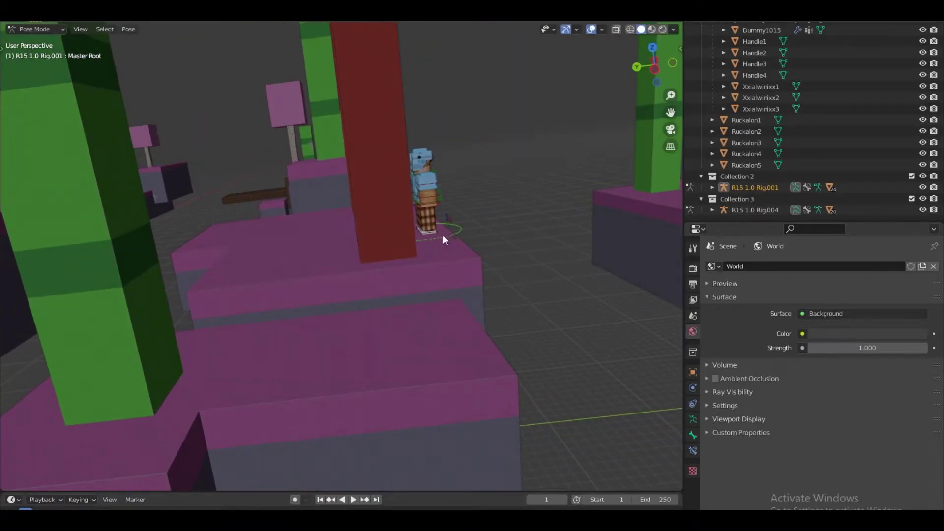
click(518, 218)
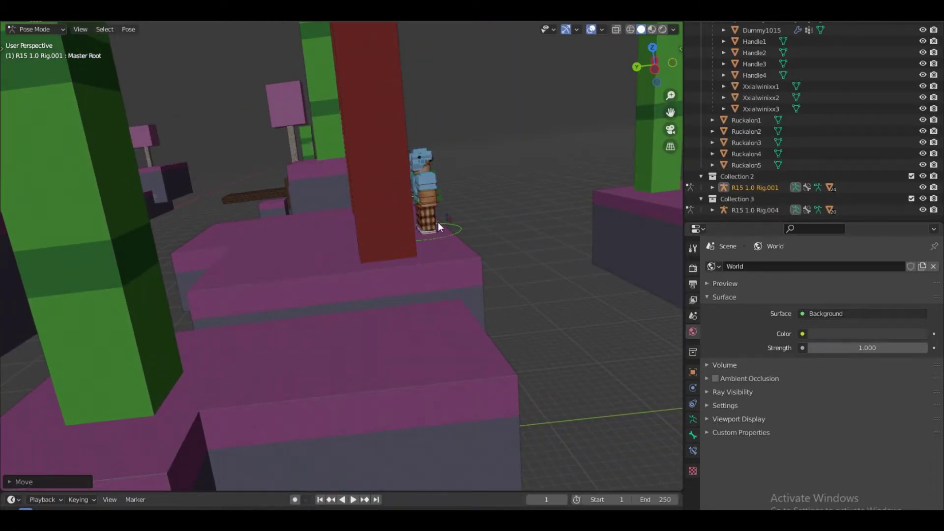
Step: Lower the green-armored character about 2 m along global Z onto the gate platform
middle_drag(437, 222, 341, 256)
key(g)
key(z)
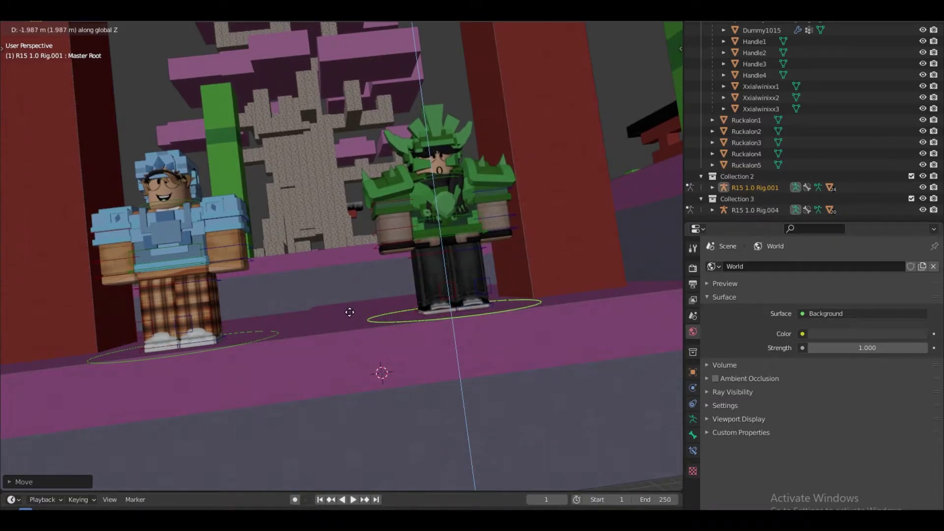
click(350, 311)
Step: In the camera view, raise the green-armored character about 7 m along global Z above the blue-armored one
key(KP_0)
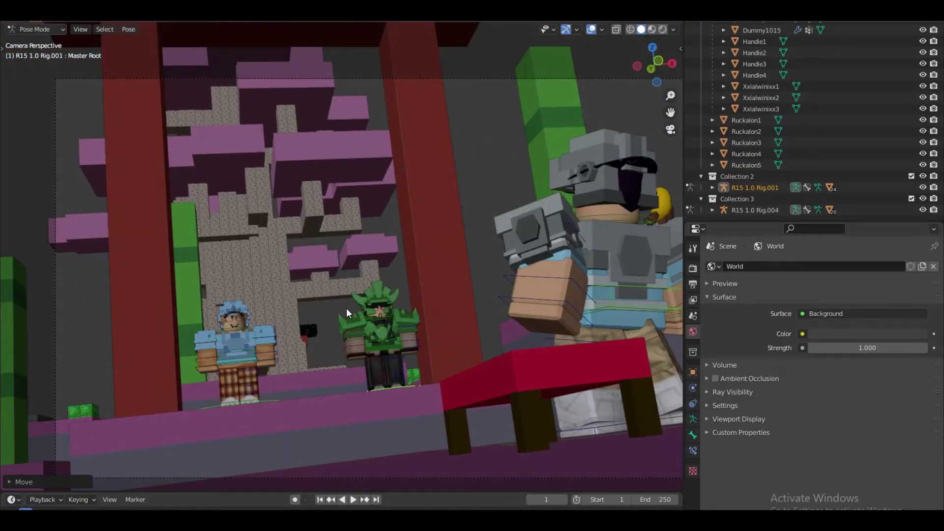
key(g)
key(z)
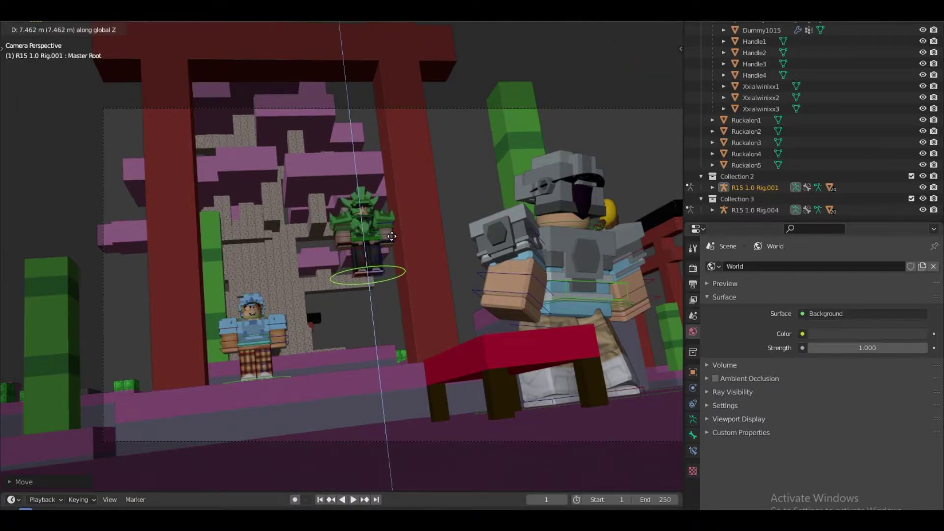
click(391, 248)
scroll(351, 267, up, 3)
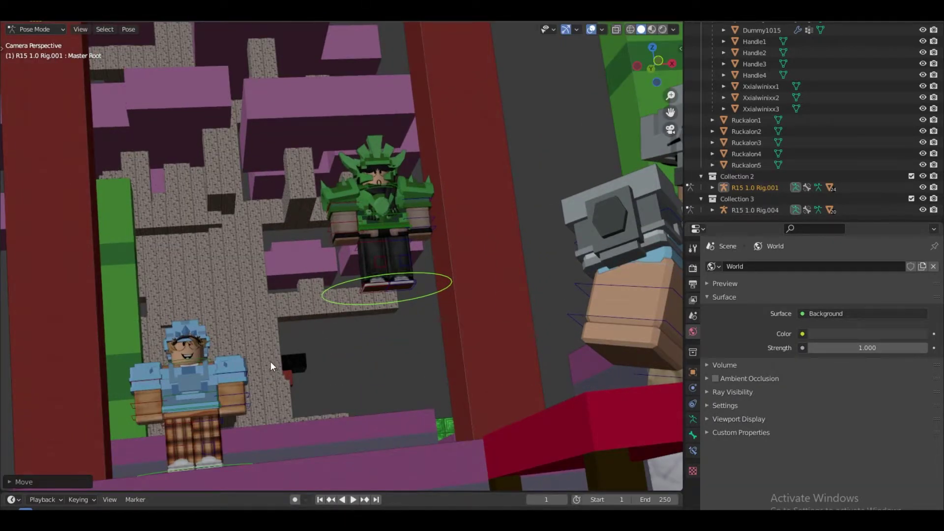
middle_drag(202, 408, 356, 271)
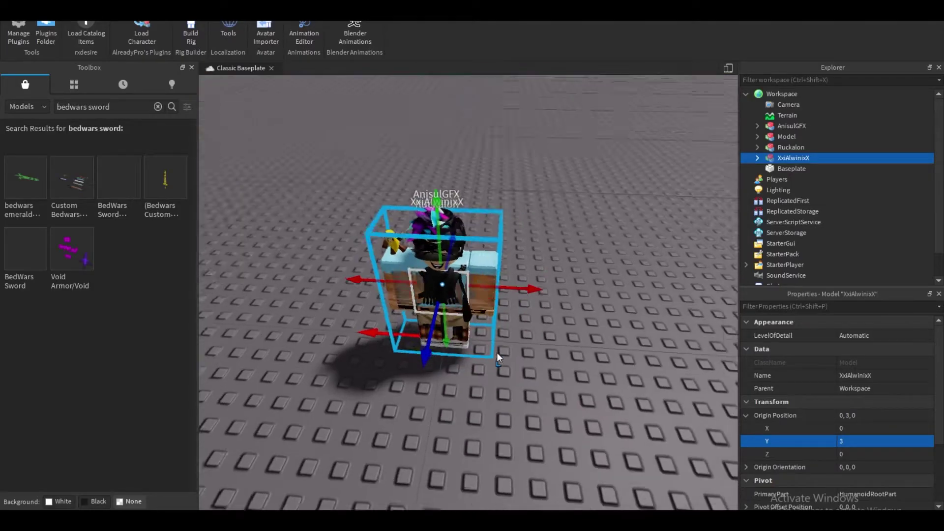
Step: Switch to Roblox Studio and move the selected character model to the far side of the baseplate
right_drag(497, 357, 497, 374)
drag(516, 233, 491, 339)
drag(432, 298, 469, 115)
click(489, 200)
Step: Search the toolbox models for "bedwars blocks" and insert the BedWars model onto the baseplate
click(158, 105)
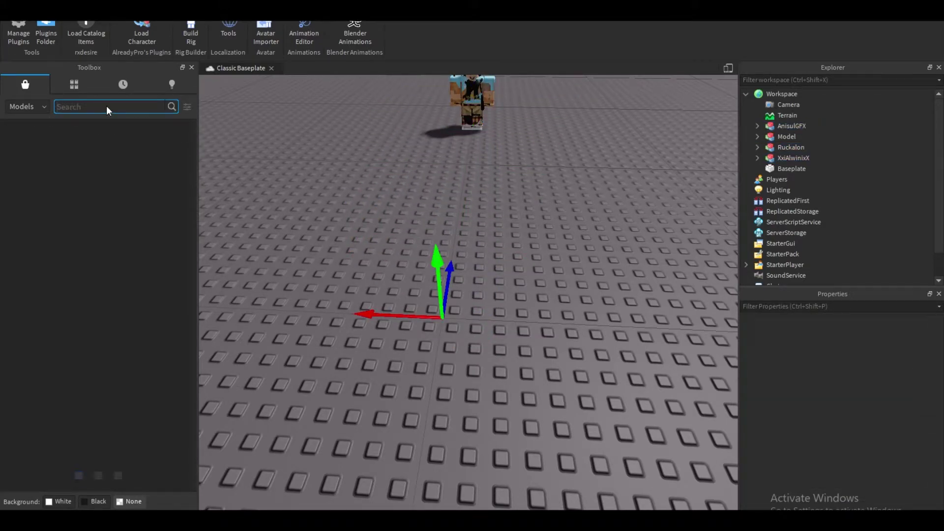
text(bedwars blocks)
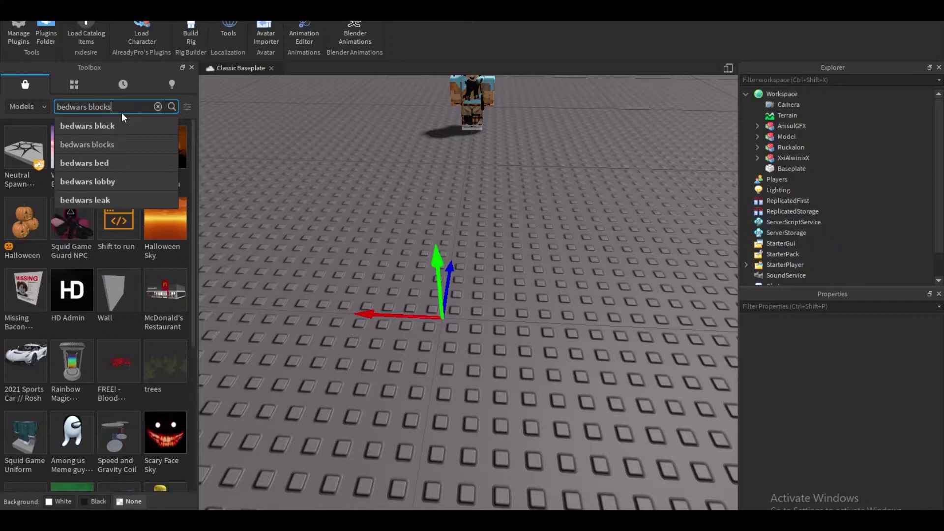
key(Return)
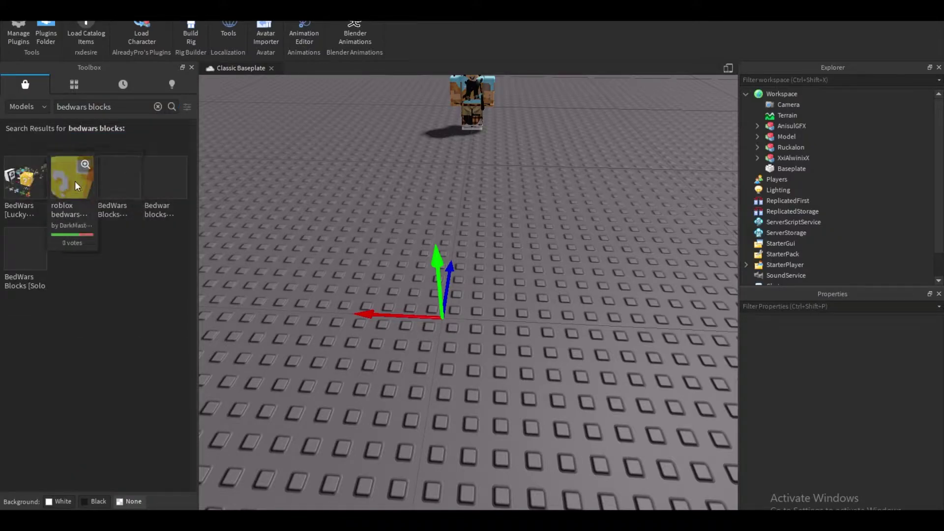
drag(225, 182, 450, 254)
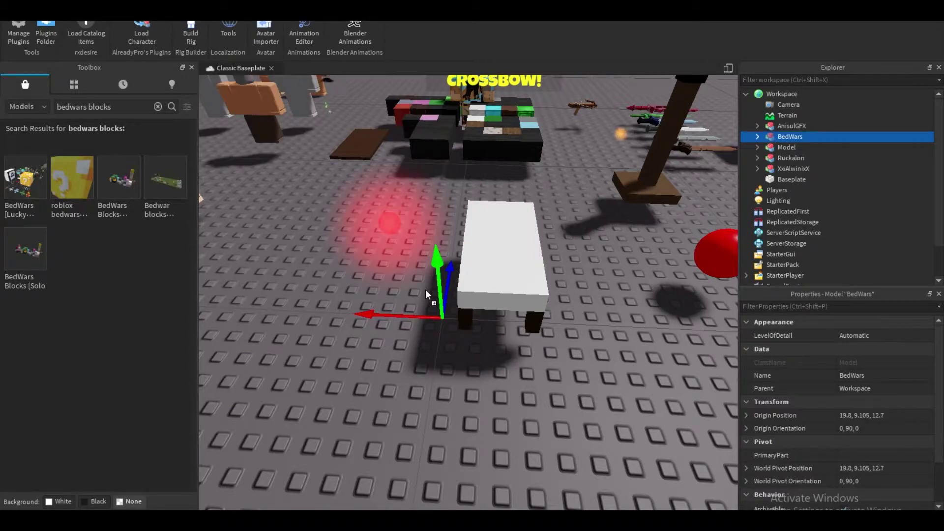
Step: Find the colored wool blocks in the inserted BedWars model and expand its Blocks group in the Explorer
key(s)
right_drag(663, 221, 537, 289)
key(w)
scroll(538, 288, up, 8)
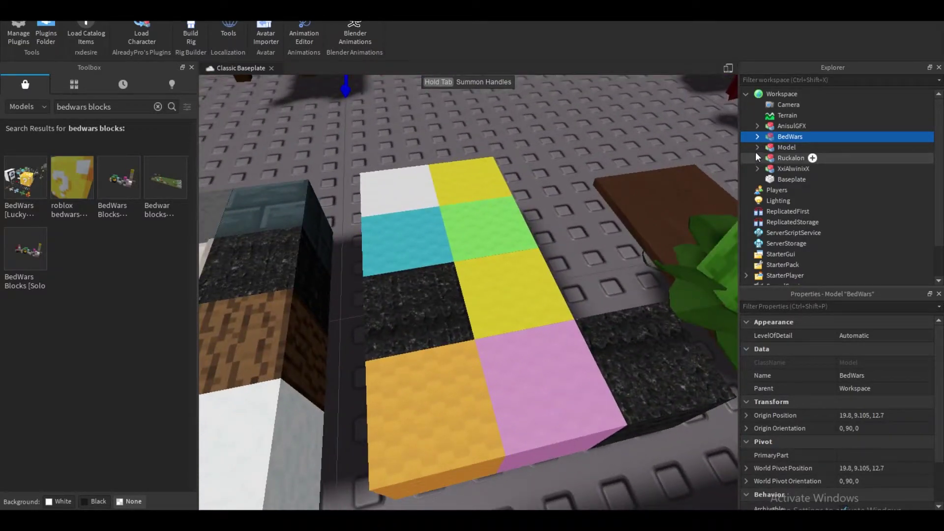
click(757, 137)
click(793, 169)
click(794, 200)
key(Down)
key(Down)
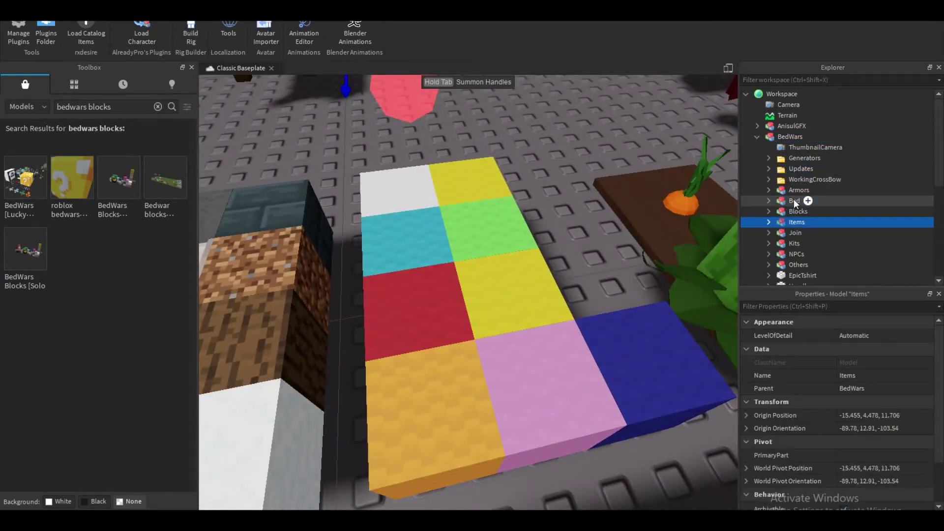
click(795, 210)
click(767, 211)
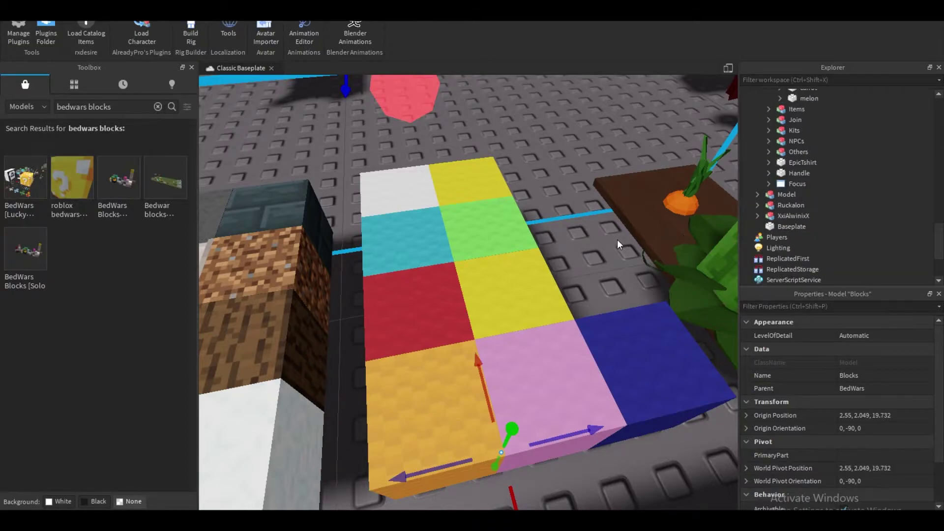
Step: Go through the Handle parts in the Blocks group to identify the one for the light green wool block
scroll(618, 240, down, 5)
scroll(814, 193, up, 10)
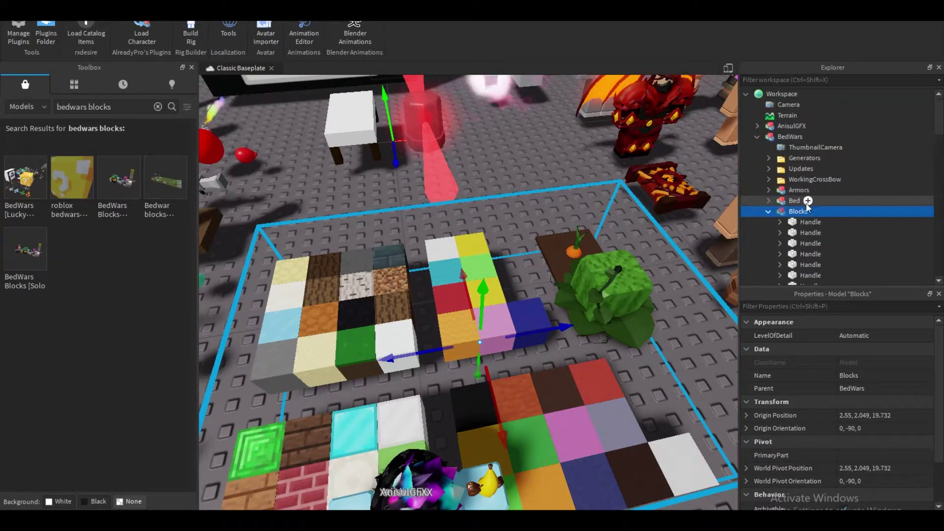
click(802, 222)
key(Down)
key(Down)
key(Down)
key(Down)
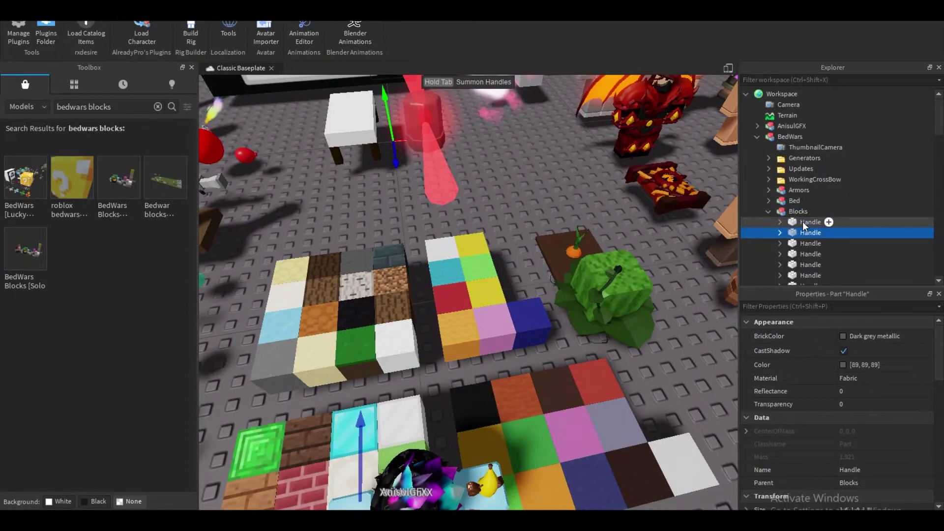
key(Down)
key(Down)
key(Down)
key(Down)
key(Down)
key(Down)
key(Down)
key(Down)
key(Down)
key(Down)
key(Down)
key(Down)
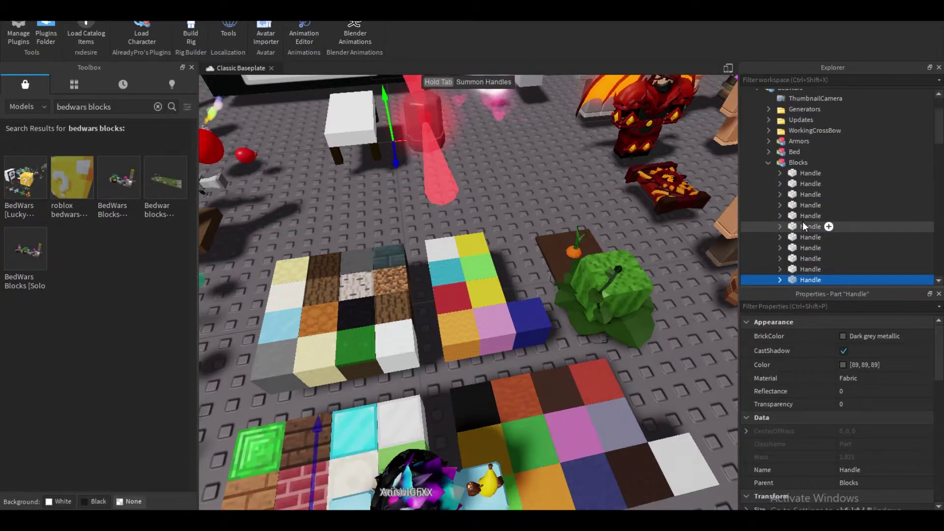
key(Down)
key(Down)
key(Down)
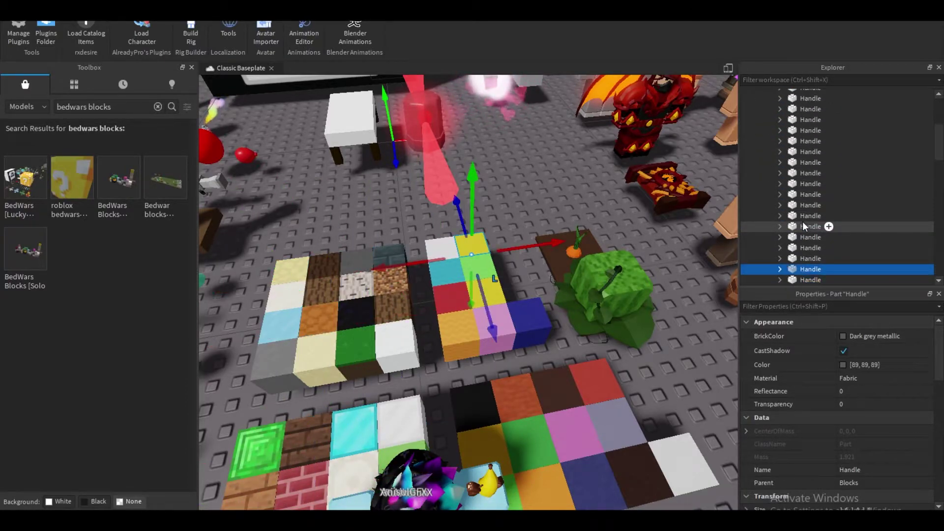
key(Down)
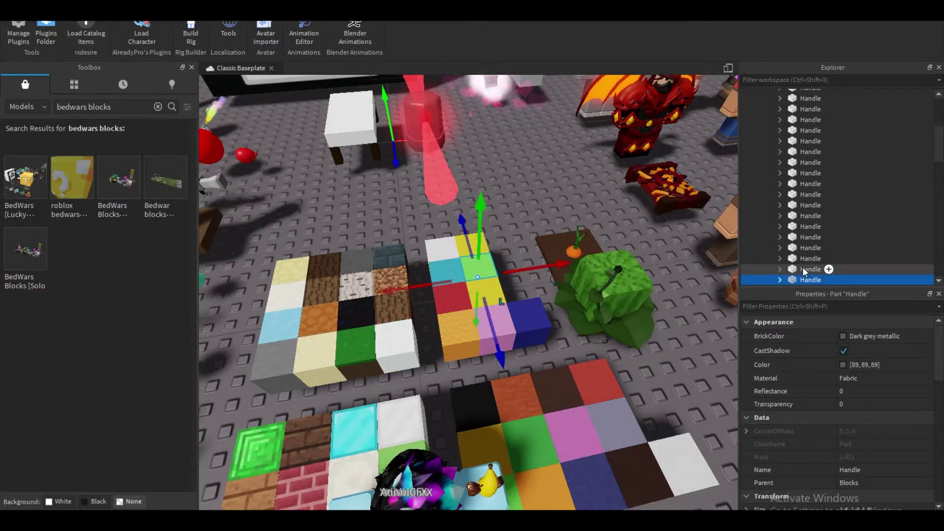
Step: Select the light green wool block's Handle part and export it
click(802, 261)
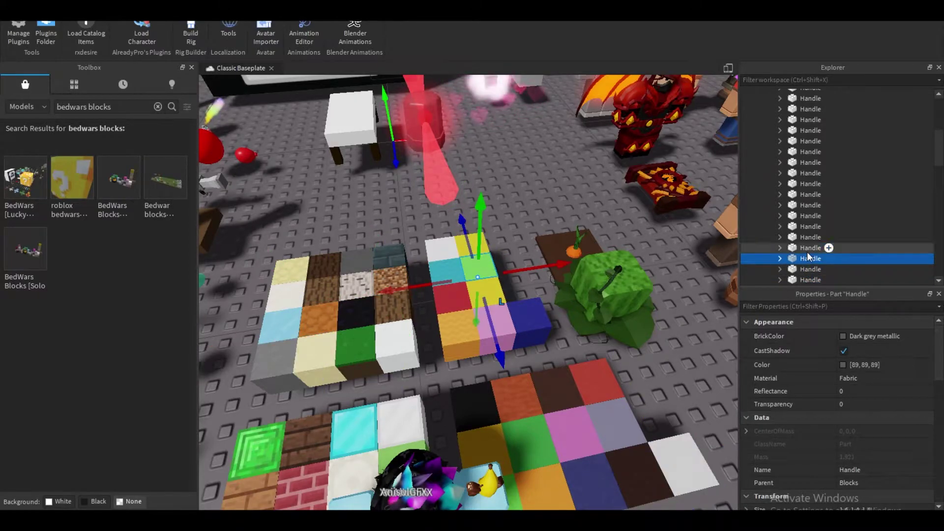
right_click(802, 260)
click(845, 298)
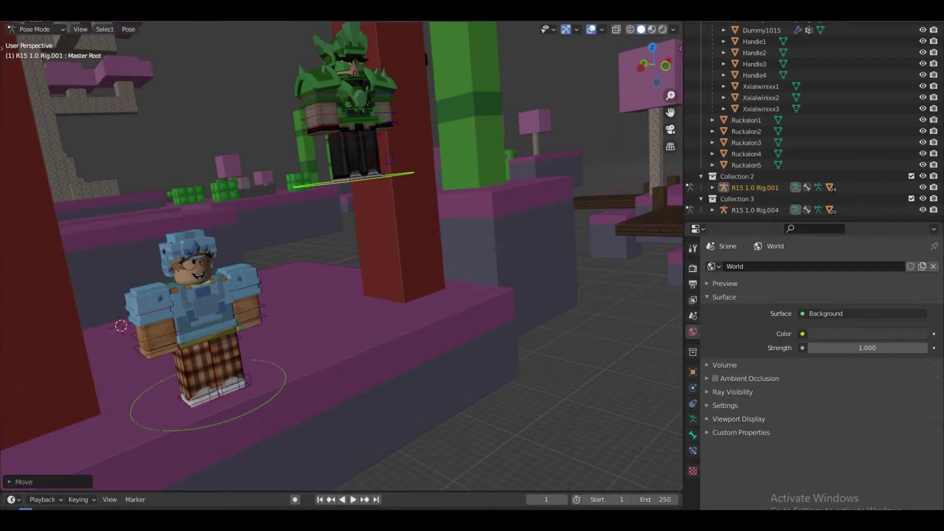
Step: Switch to Blender, import the exported green block into the scene and select it
click(24, 4)
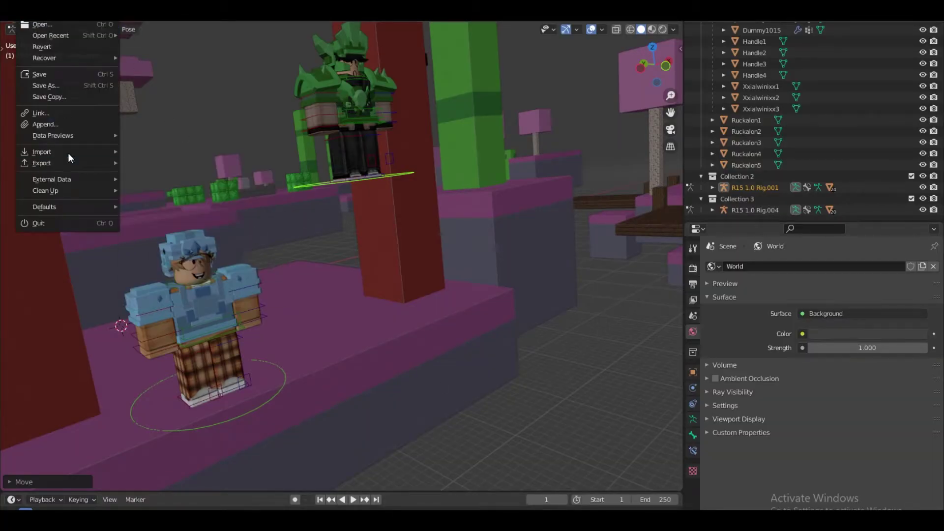
mouse_move(68, 152)
click(179, 252)
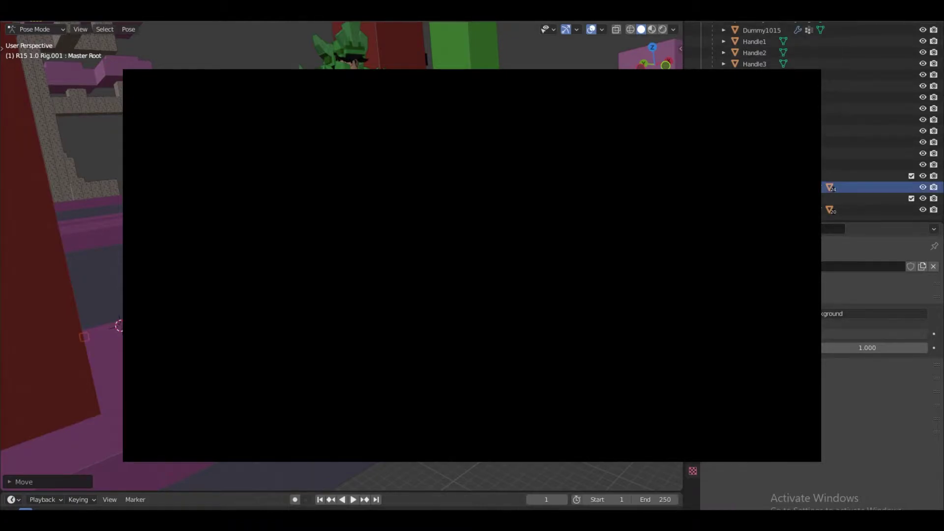
scroll(341, 255, up, 8)
click(344, 249)
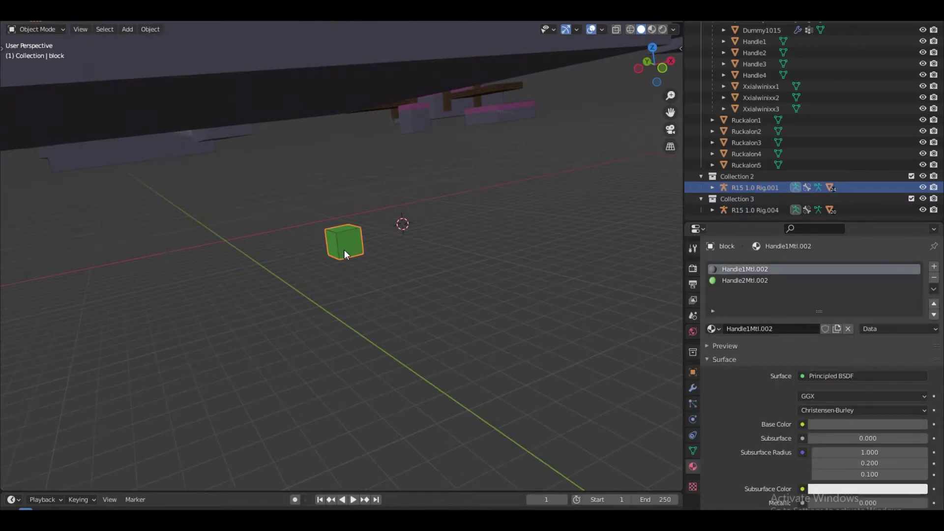
Step: Move the green block along the X axis towards the red gate and raise it along the Z axis
middle_drag(344, 249, 212, 275)
key(g)
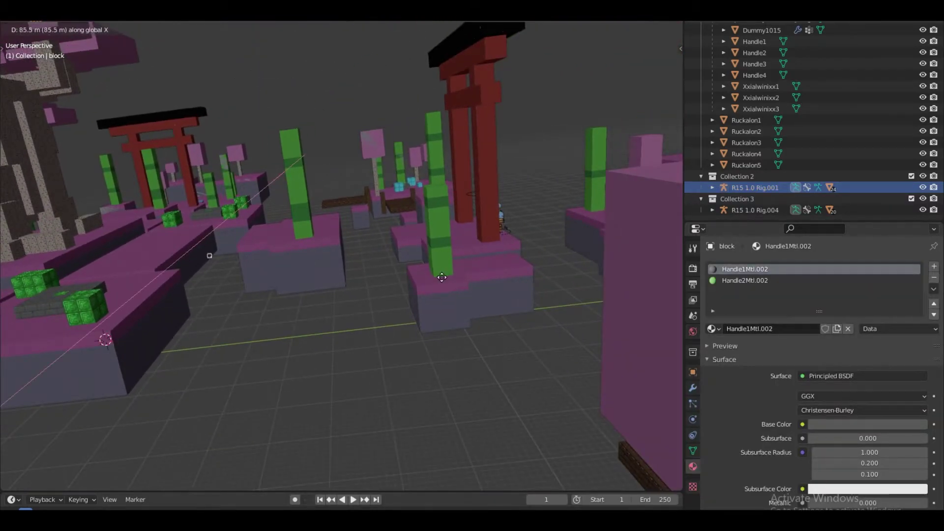
right_click(441, 277)
click(534, 273)
key(g)
key(z)
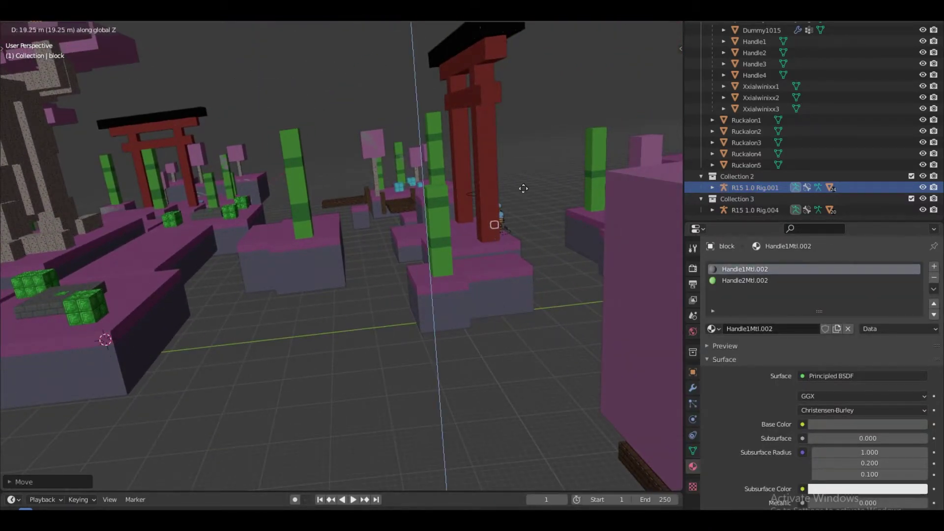
click(520, 165)
Step: Bring the green block close beneath the green-armored character at the gate pillar
key(shift+alt+z)
scroll(509, 255, up, 5)
middle_drag(509, 256, 394, 235)
key(g)
right_click(305, 271)
middle_drag(305, 271, 376, 256)
right_click(313, 246)
scroll(343, 257, up, 7)
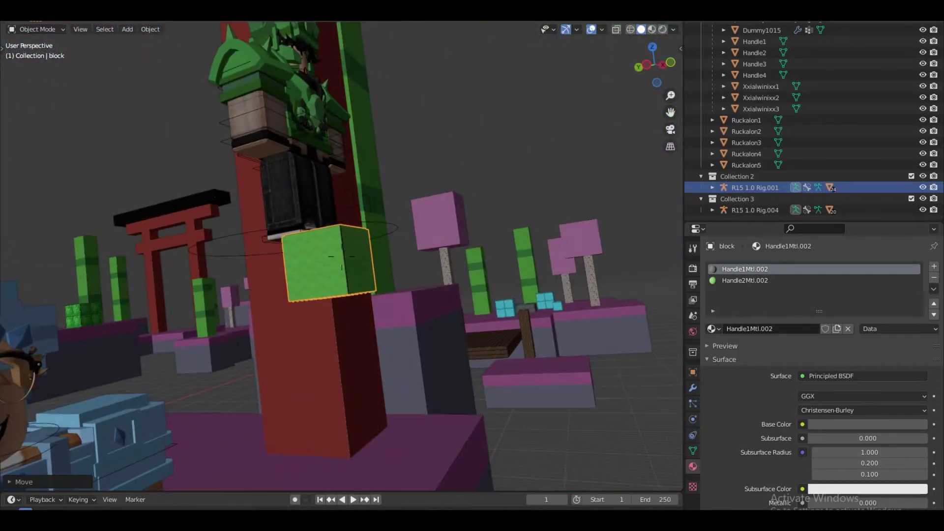
Step: Snap the 3D cursor to the block's mesh and set the block's origin to the 3D cursor
key(Tab)
key(shift+s)
key(1)
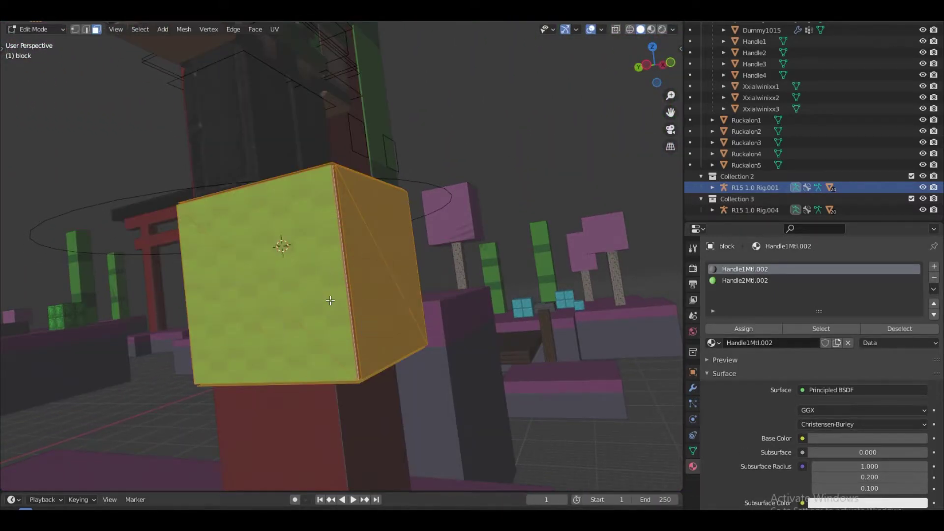
key(shift+s)
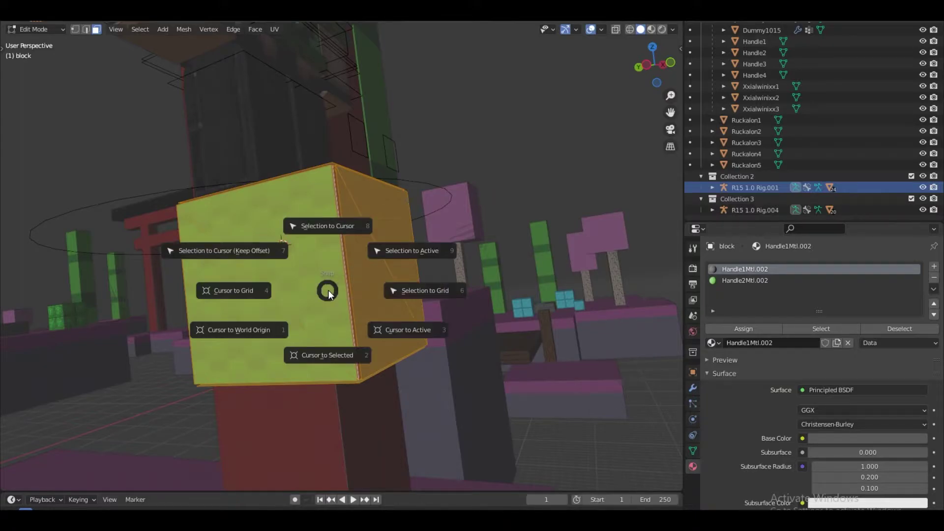
click(424, 338)
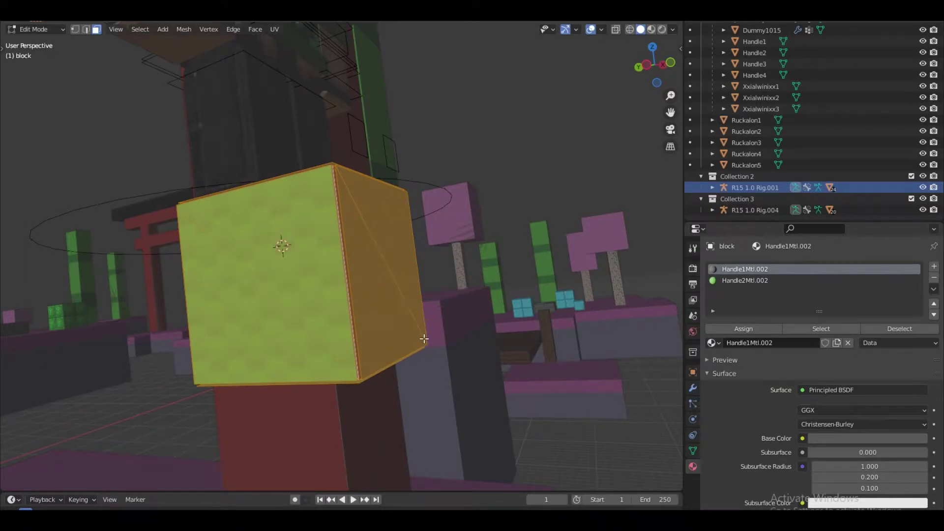
key(Tab)
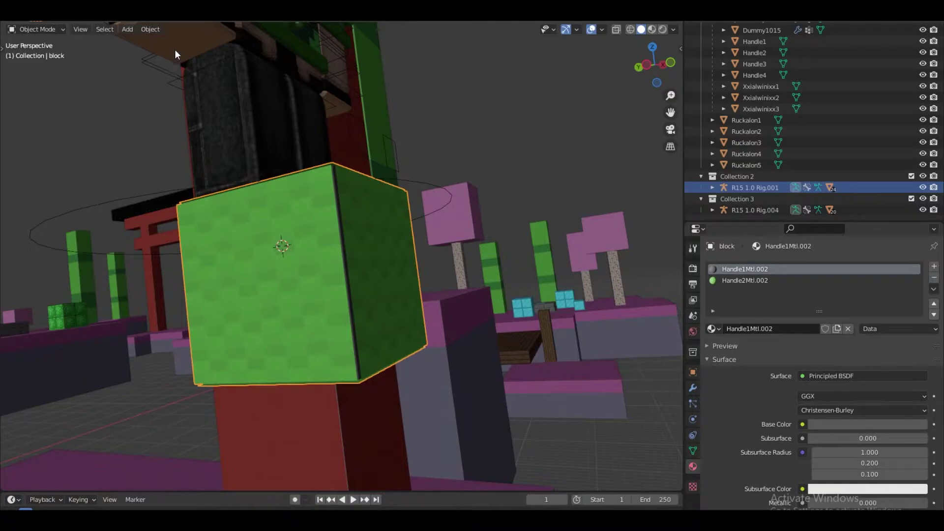
click(150, 29)
mouse_move(172, 53)
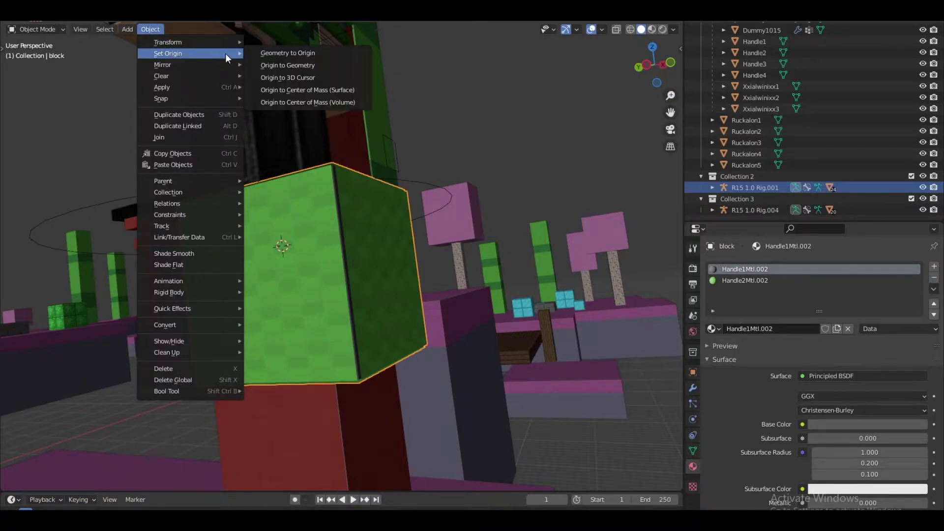
click(295, 77)
key(r)
key(r)
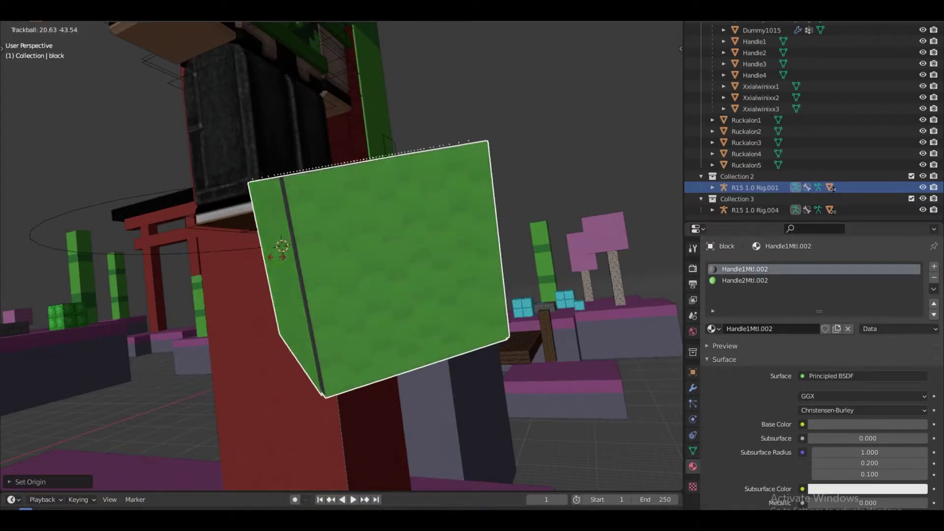
right_click(243, 233)
Step: In front view, move the block's mesh in Edit Mode so that it is centred on its origin
key(shift+grave)
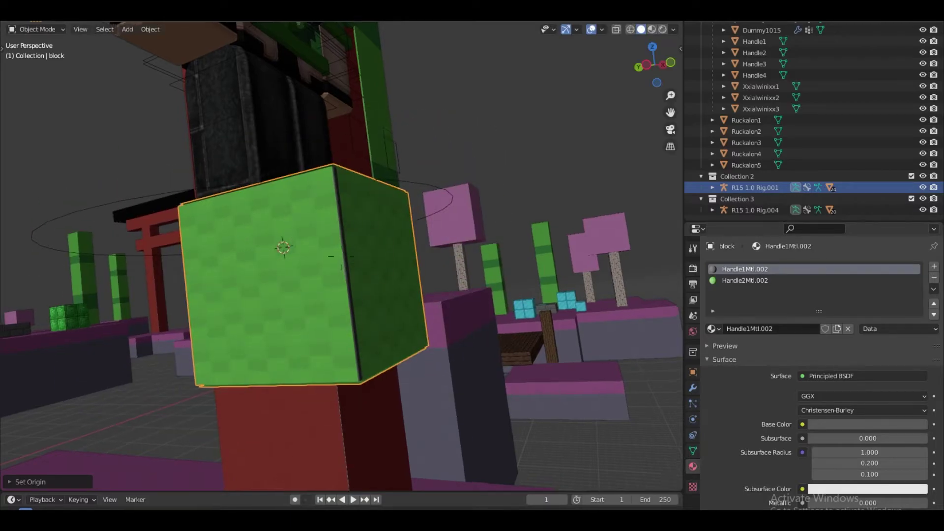
key(s)
key(a)
key(w)
click(342, 257)
key(KP_1)
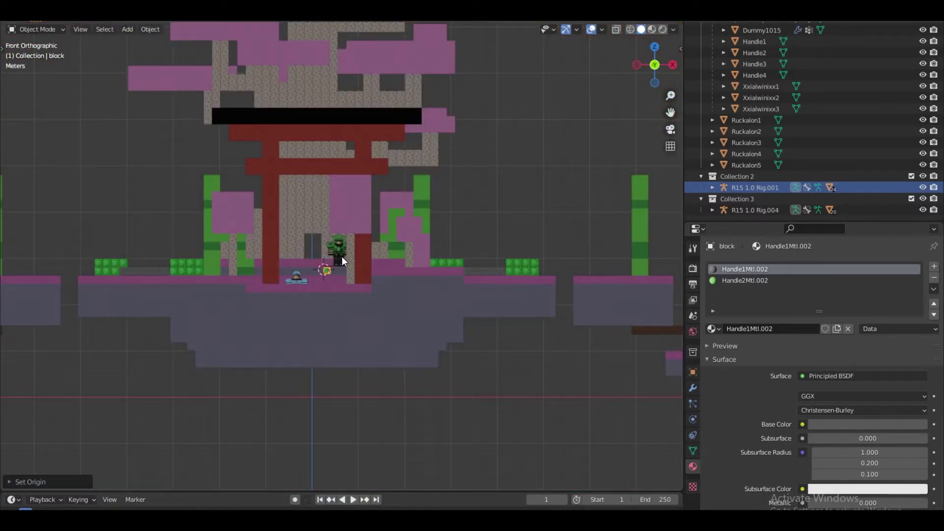
key(KP_Decimal)
key(Tab)
key(g)
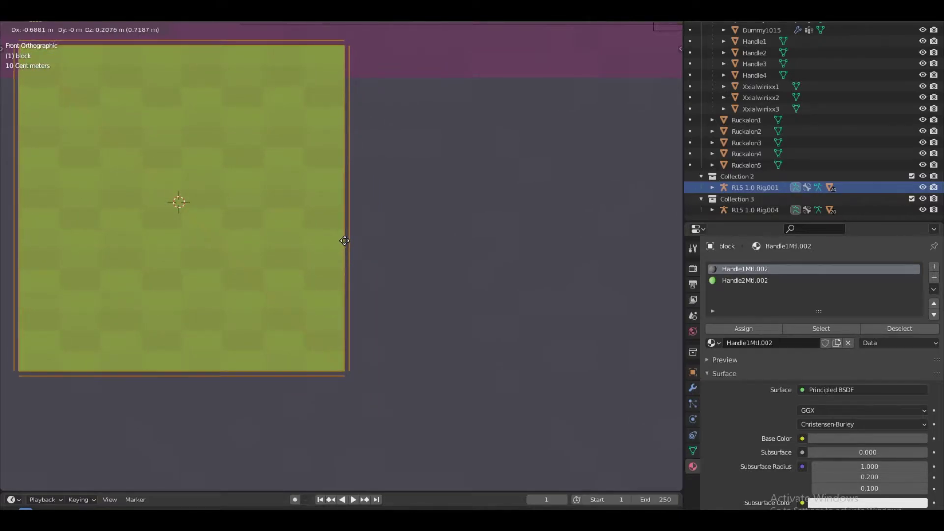
click(346, 241)
Step: Move the whole block in front view until it sits under the green-armored character's feet
key(Tab)
scroll(346, 241, down, 7)
key(g)
click(475, 242)
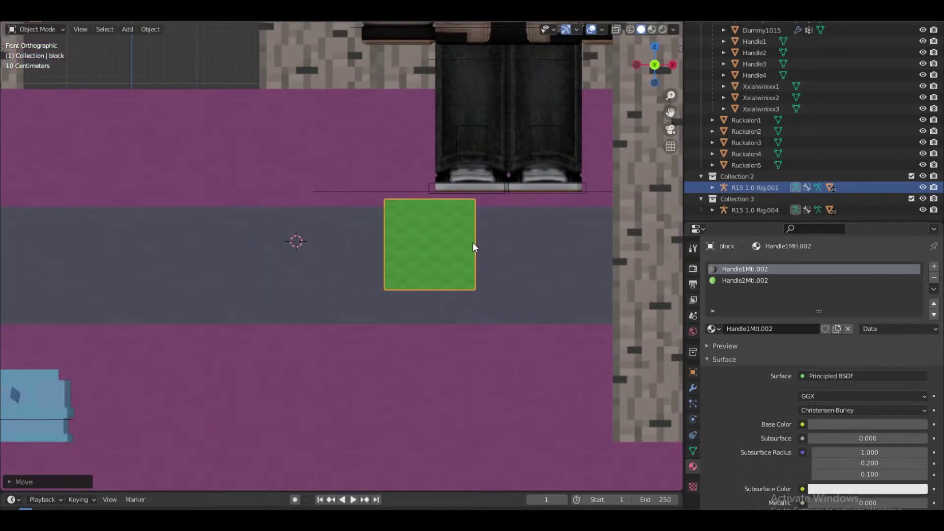
key(g)
click(525, 249)
Step: Scale up the green block so that it is wide enough for the character to stand on
middle_drag(525, 248, 569, 274)
key(r)
key(r)
right_click(493, 275)
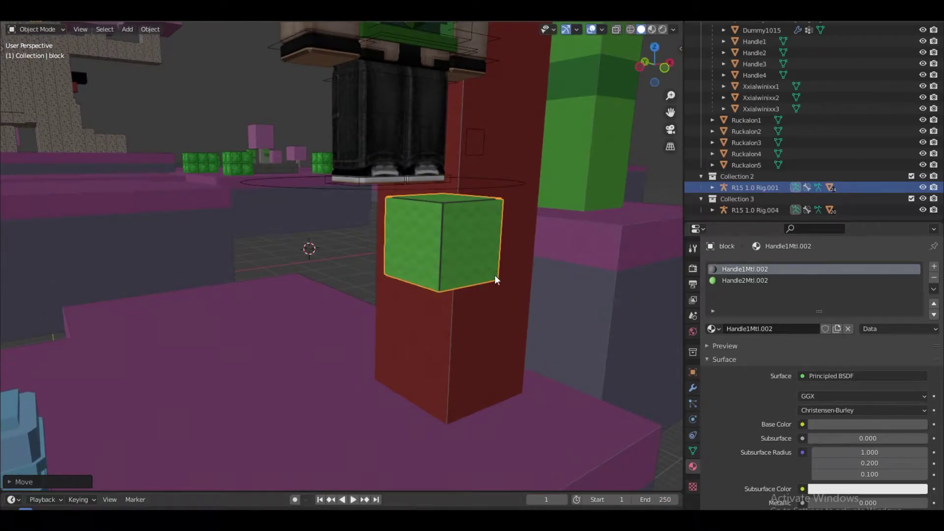
key(s)
click(506, 305)
middle_drag(506, 305, 433, 305)
key(s)
click(502, 330)
Step: Reposition the enlarged block directly below the green-armored character's shoes, aligning it from several sides
middle_drag(503, 329, 443, 295)
key(g)
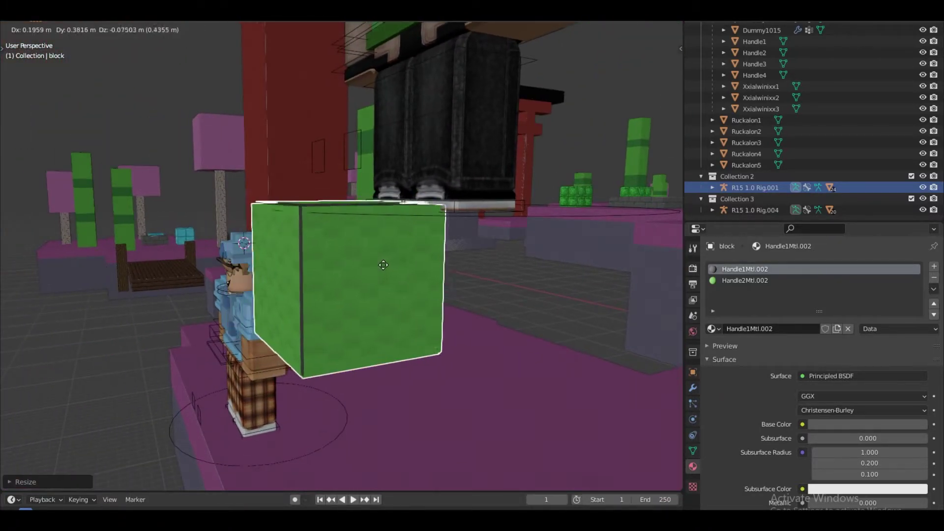
click(441, 263)
key(shift+grave)
key(d)
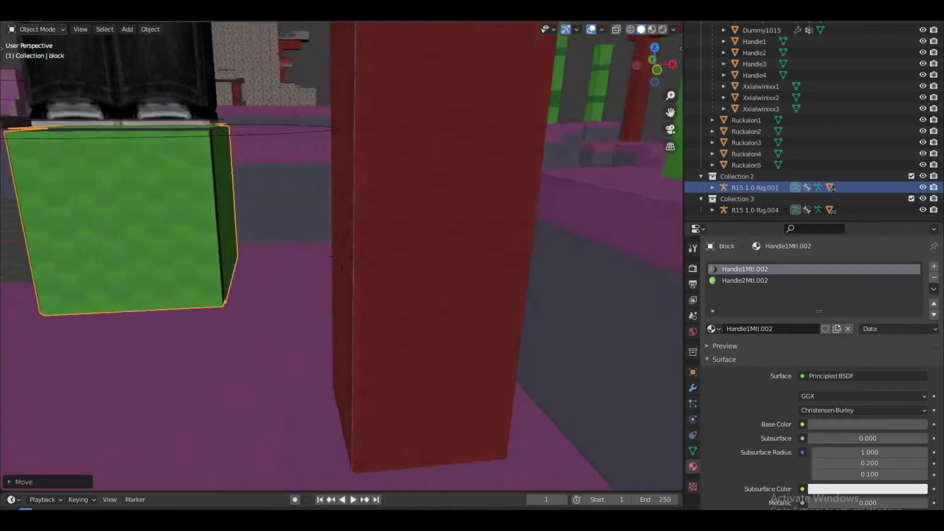
scroll(341, 256, down, 4)
key(g)
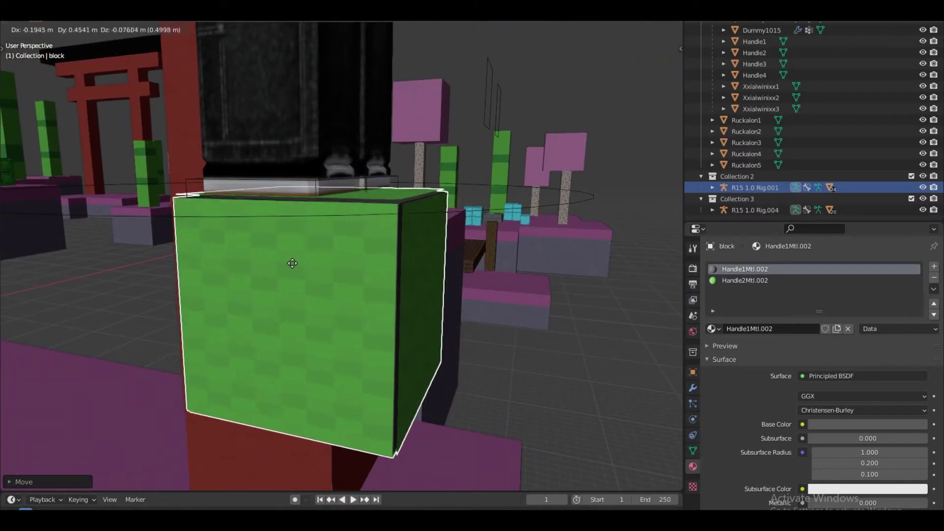
click(288, 264)
middle_drag(288, 264, 342, 256)
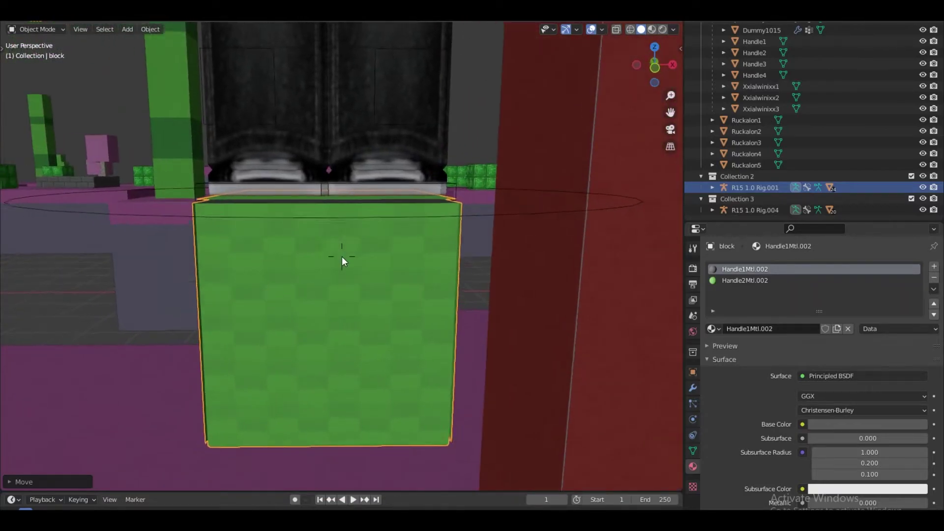
Step: Fine-tune the block's scale and centre it under both feet along the X axis
key(s)
click(482, 317)
key(g)
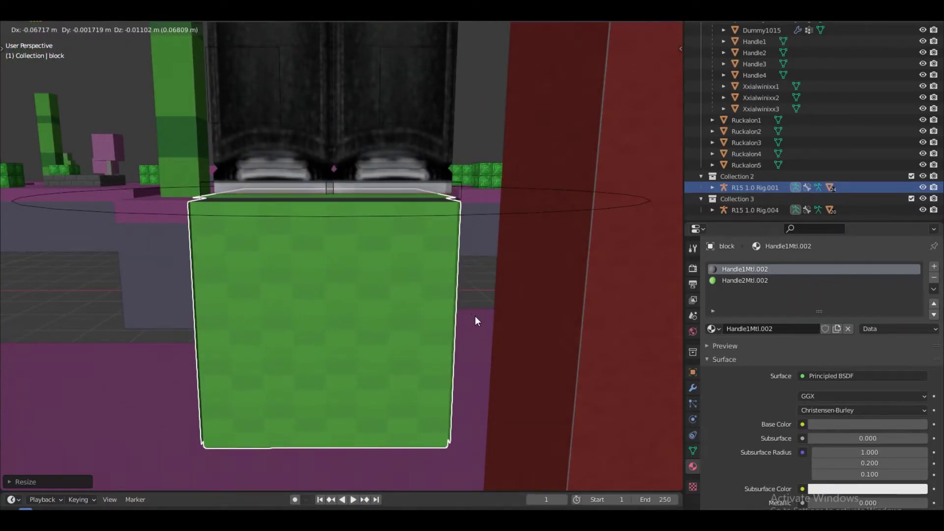
click(475, 319)
key(shift+grave)
key(a)
key(e)
key(s)
click(382, 267)
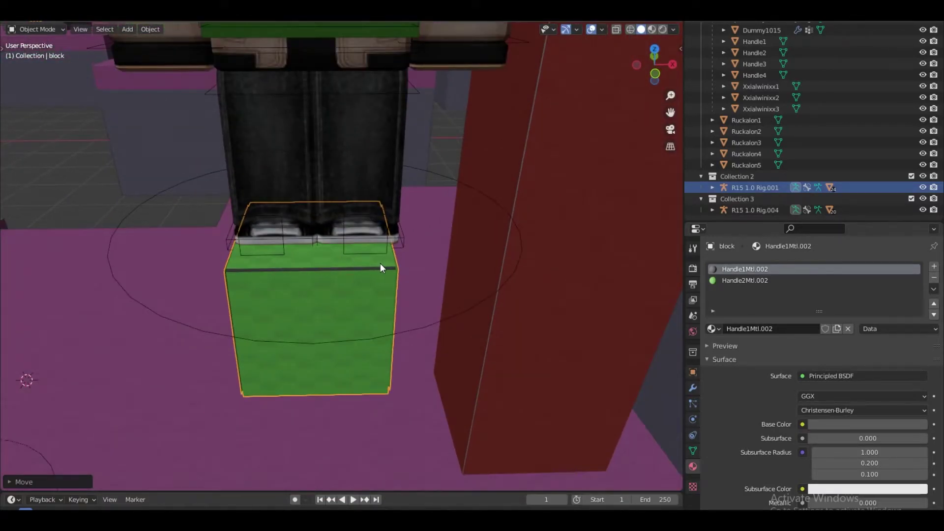
key(g)
key(x)
click(385, 264)
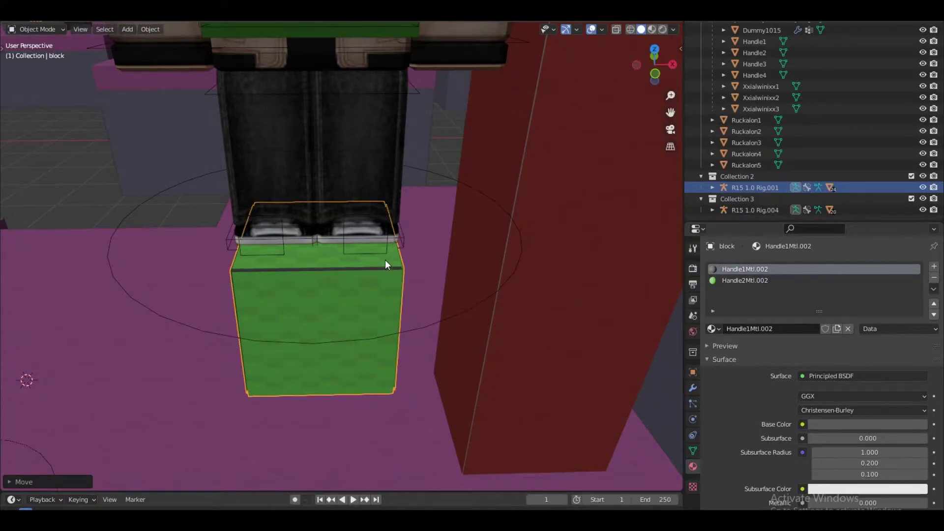
Step: Duplicate the green block and place the copy in the air beside the green-armored character's upper body
key(shift+grave)
key(s)
key(q)
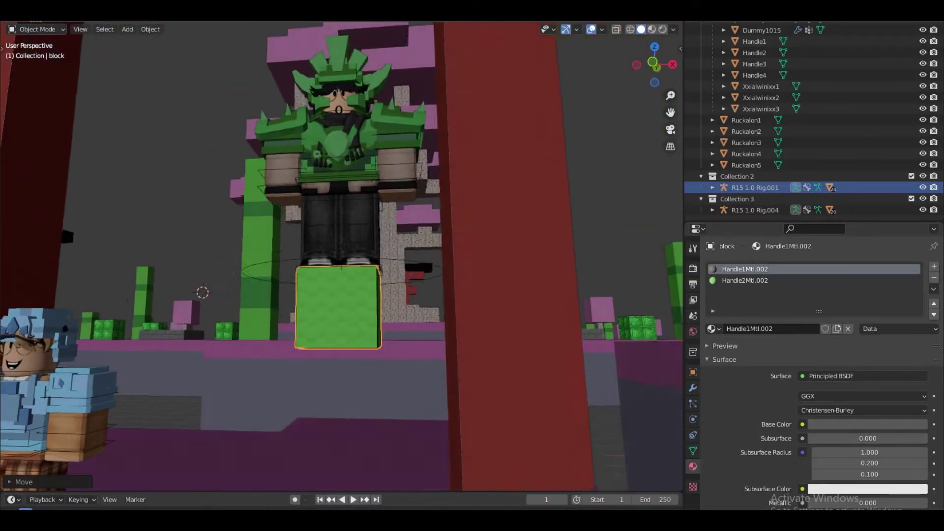
middle_drag(385, 221, 363, 231)
key(shift+d)
click(329, 142)
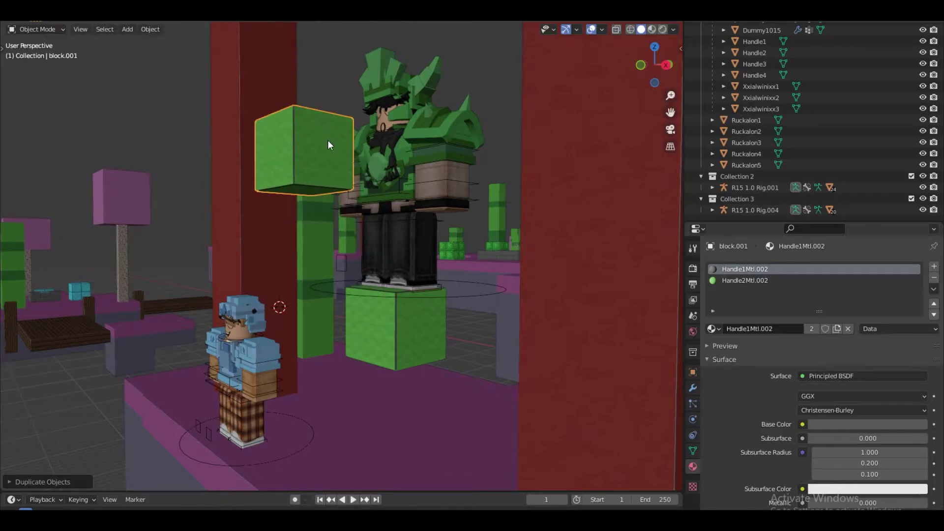
Step: Add an Array modifier to the block under the feet, with count 2 and relative offset X 0, Y -1
click(389, 201)
click(303, 154)
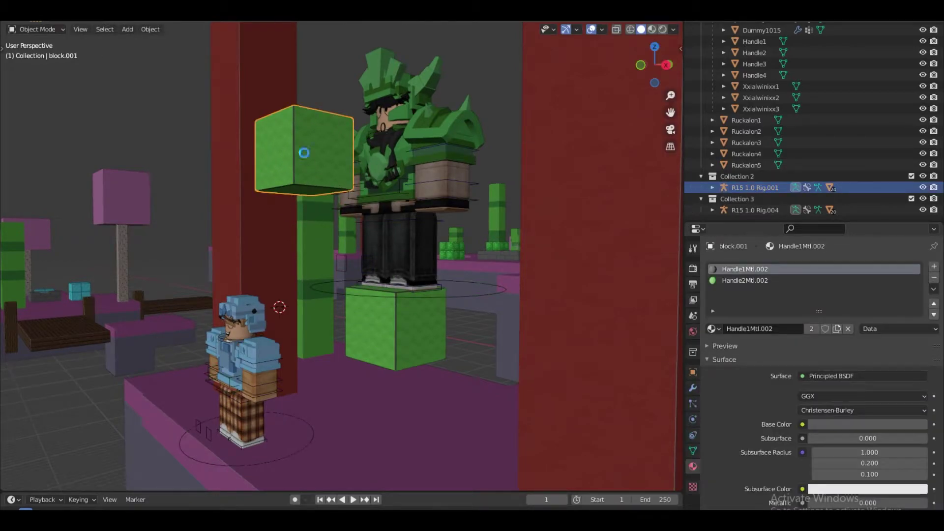
click(369, 345)
scroll(368, 345, down, 2)
middle_drag(368, 345, 387, 361)
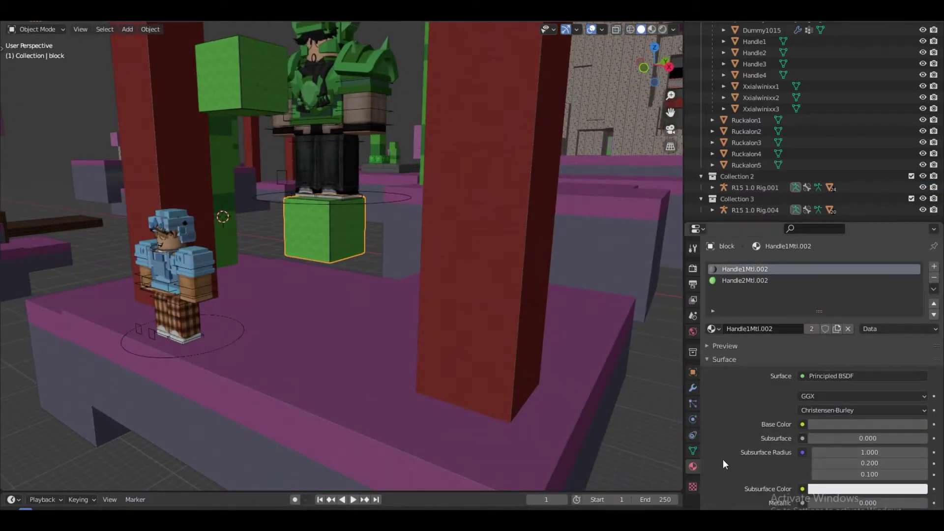
click(693, 388)
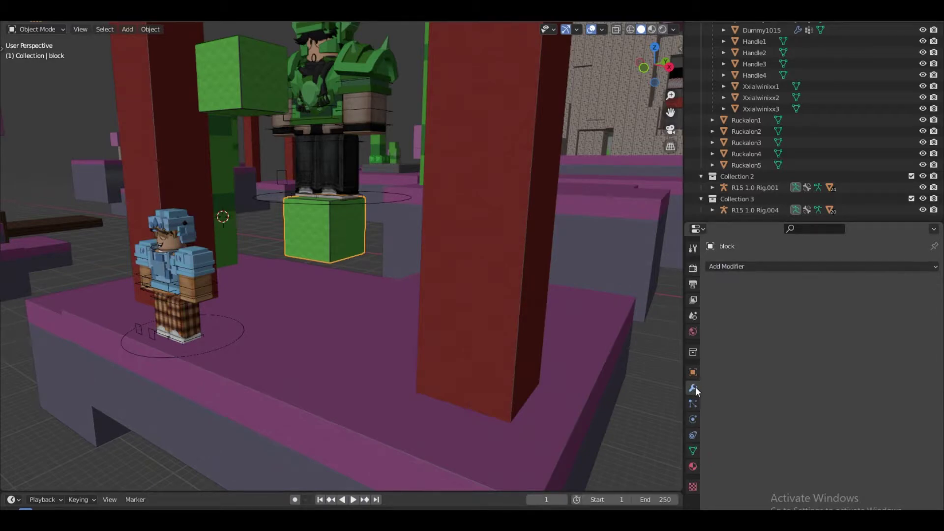
click(756, 267)
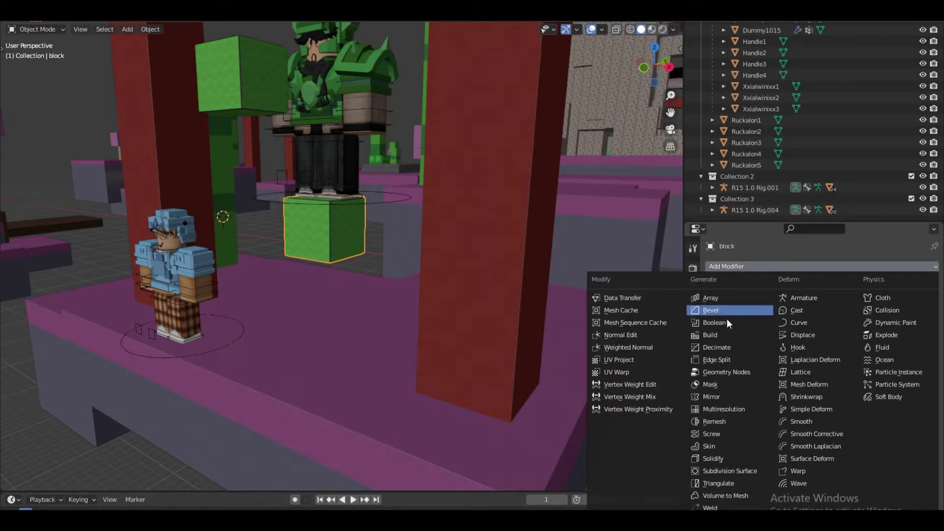
click(719, 300)
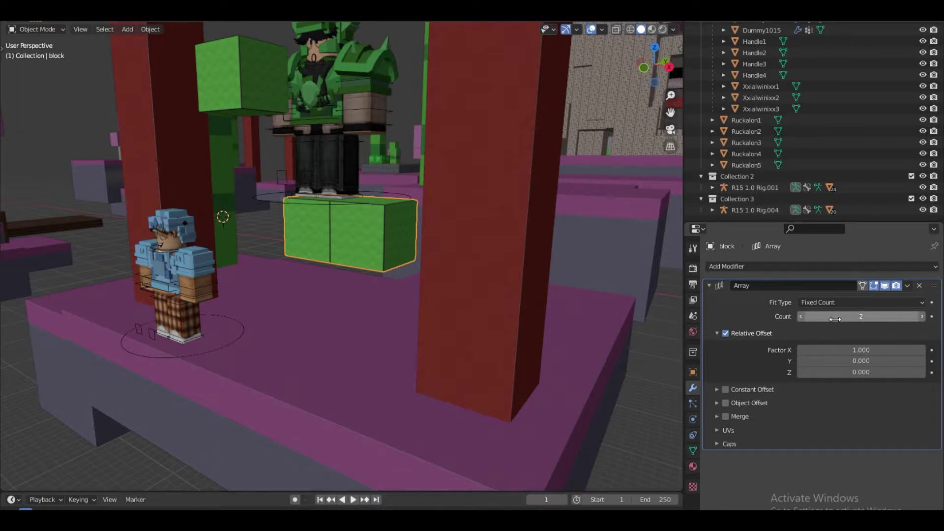
key(Return)
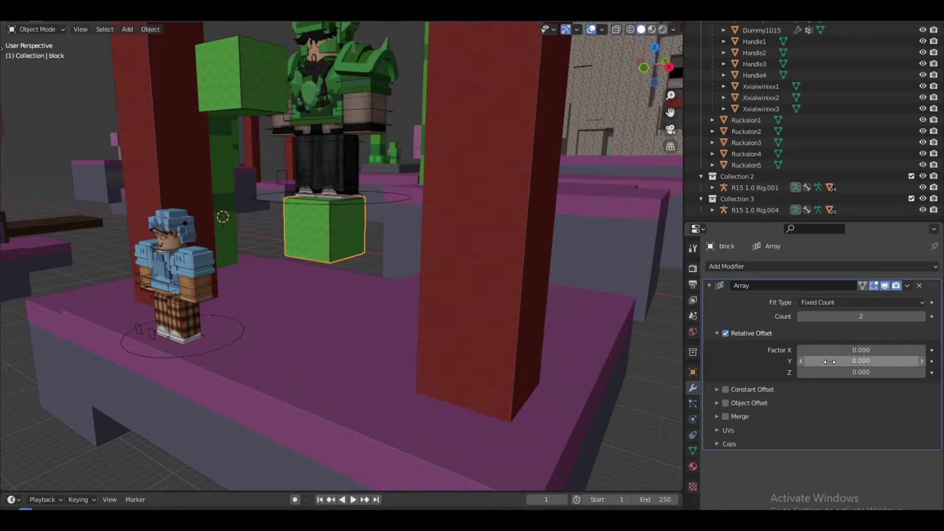
drag(861, 361, 826, 361)
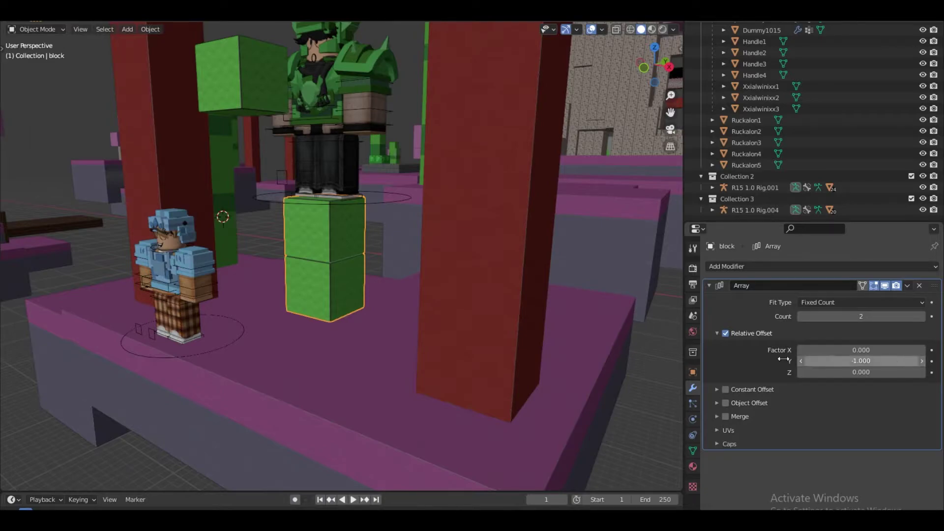
Step: Check the gap between the stacked blocks in rendered shading and set the array's relative Y offset to -0.9
middle_drag(352, 312, 351, 298)
scroll(351, 295, up, 8)
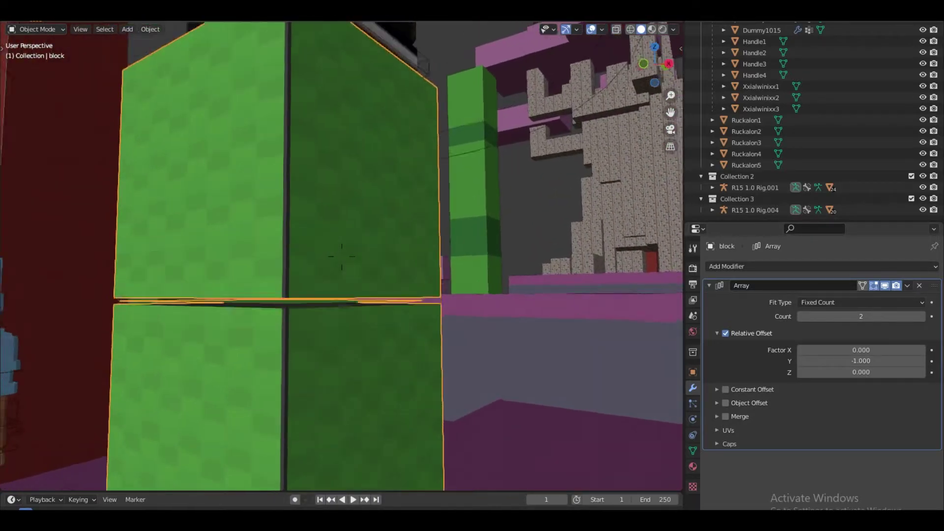
key(z)
click(508, 229)
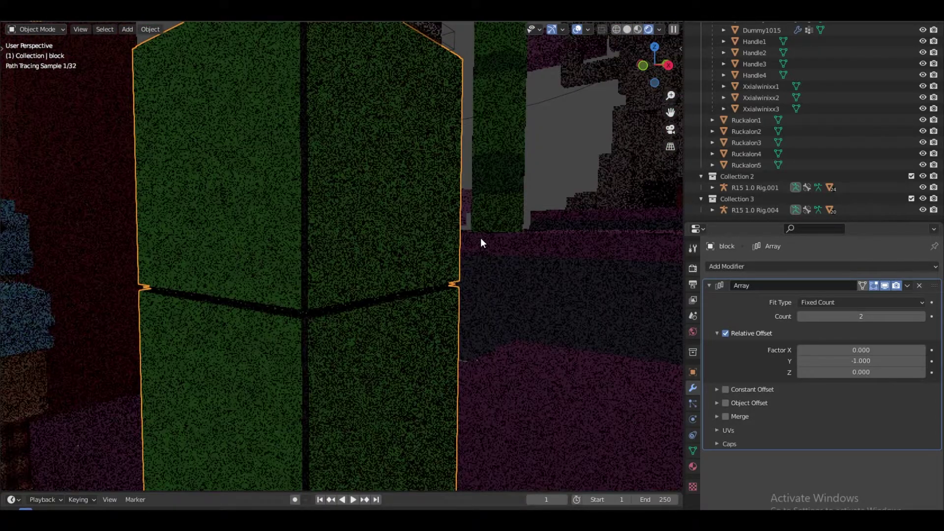
key(z)
click(635, 348)
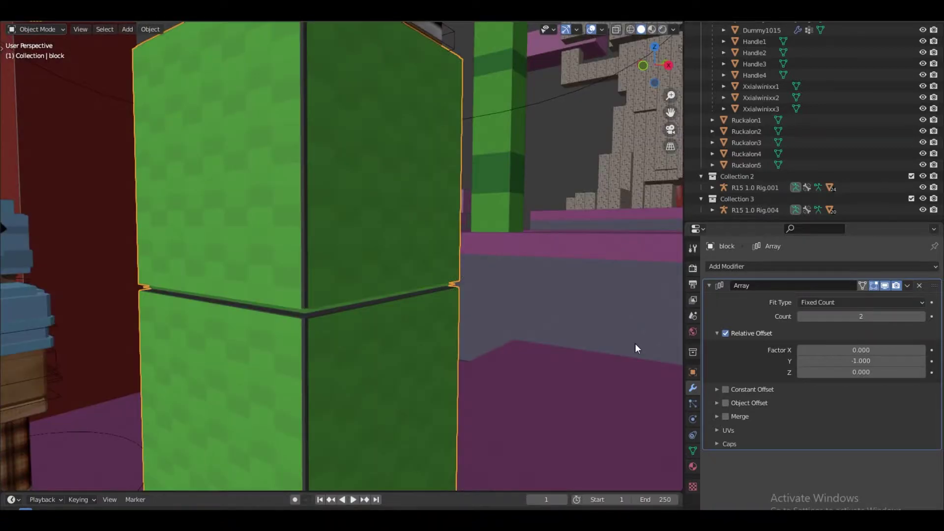
click(800, 361)
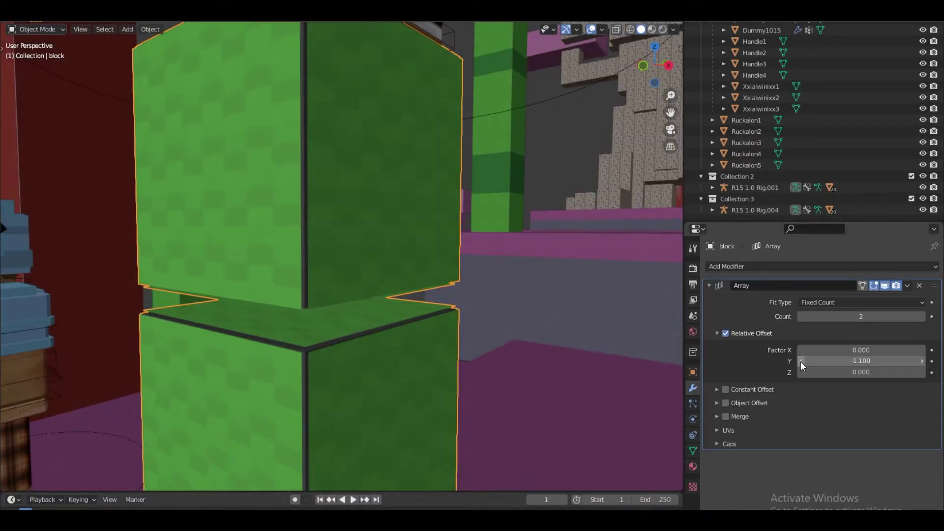
click(921, 361)
click(921, 361)
scroll(554, 339, down, 6)
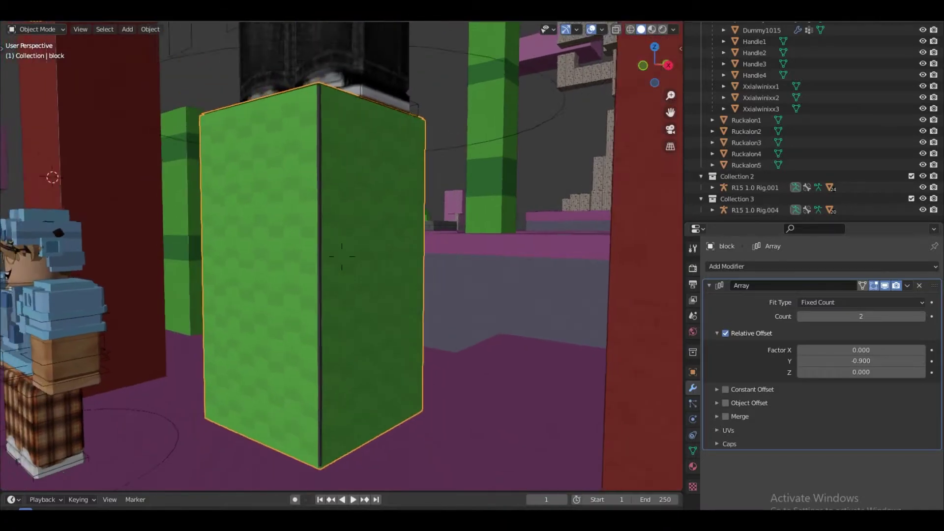
Step: Set the block's array count to 4 and raise the resulting column along Z until its base meets the purple platform
click(921, 316)
click(921, 316)
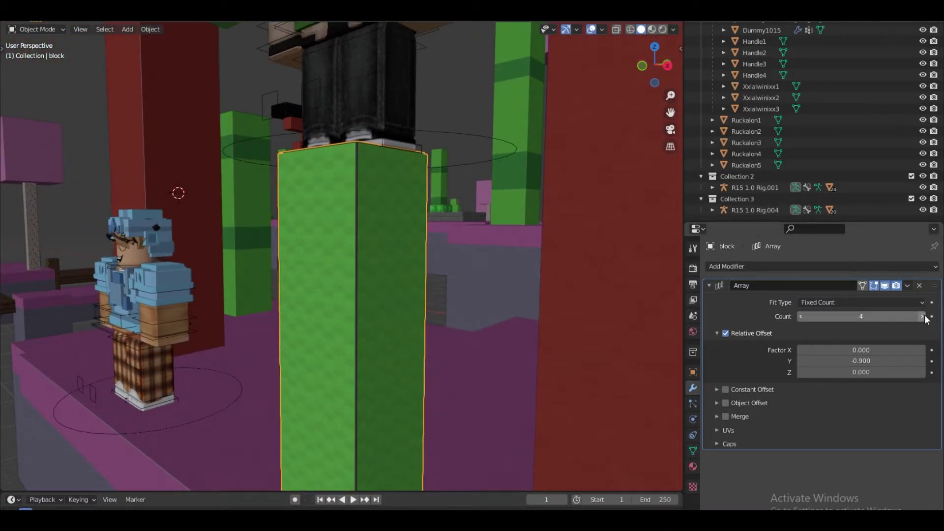
scroll(343, 260, down, 4)
key(g)
key(z)
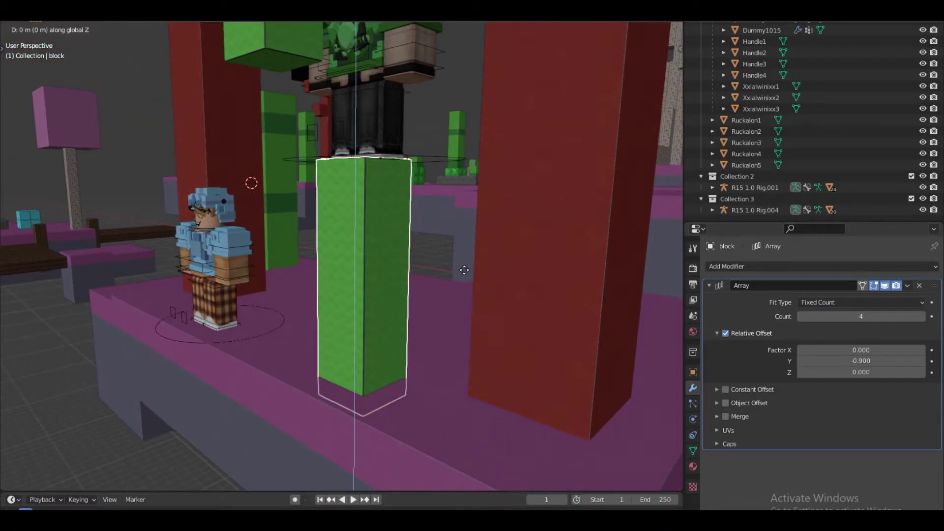
click(464, 253)
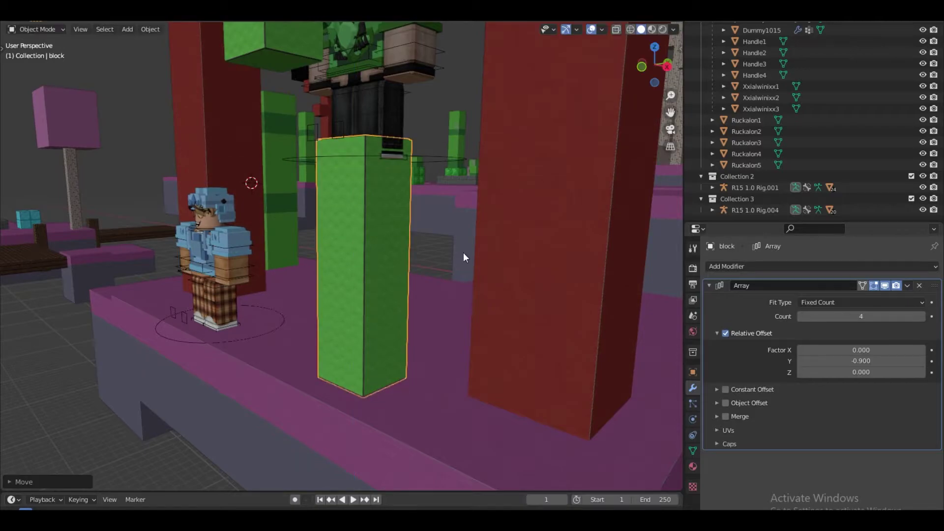
Step: Raise the green-armored character's rig along Z onto the column's top and rotate it about the Z axis to face forward
middle_drag(463, 252, 463, 231)
click(434, 216)
key(g)
key(z)
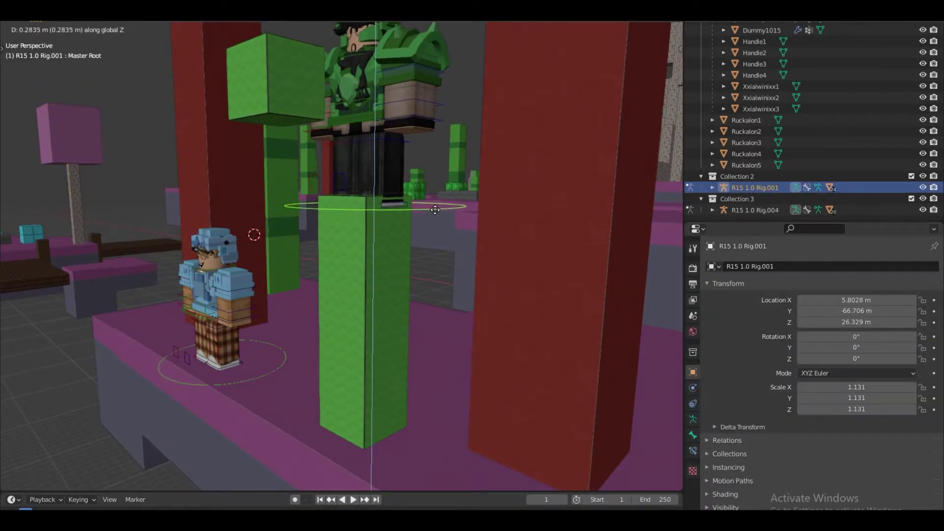
click(436, 200)
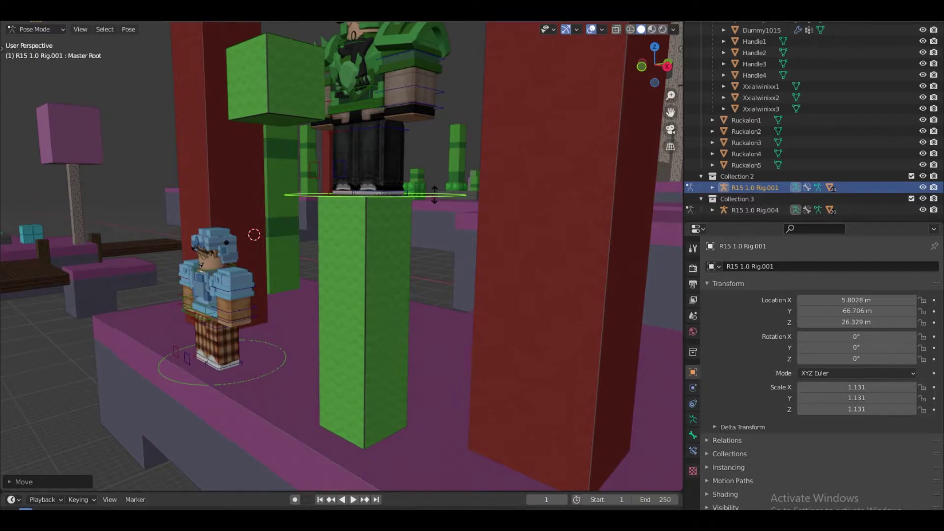
key(r)
key(z)
click(347, 226)
Step: Duplicate the green column in place and set the copy's array relative offset to Y 0 and Z 1
click(347, 226)
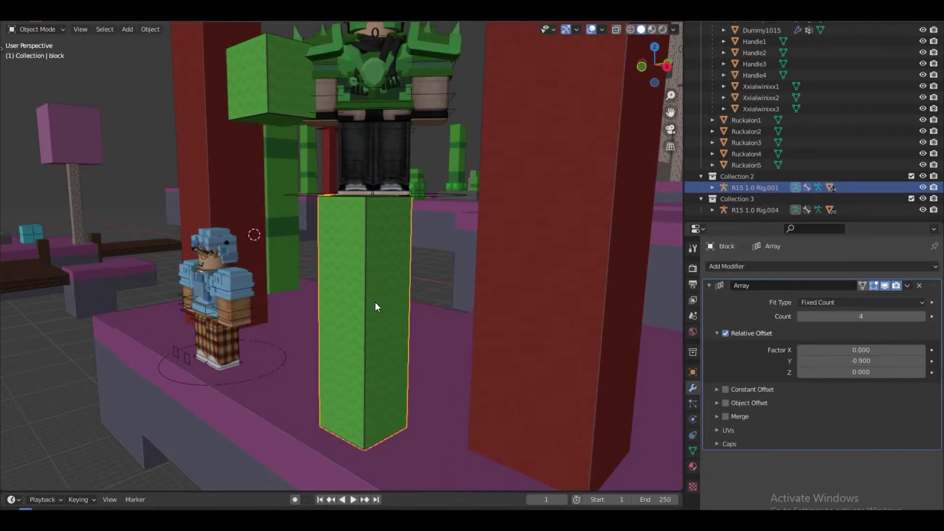
key(shift+d)
right_click(416, 381)
key(g)
key(z)
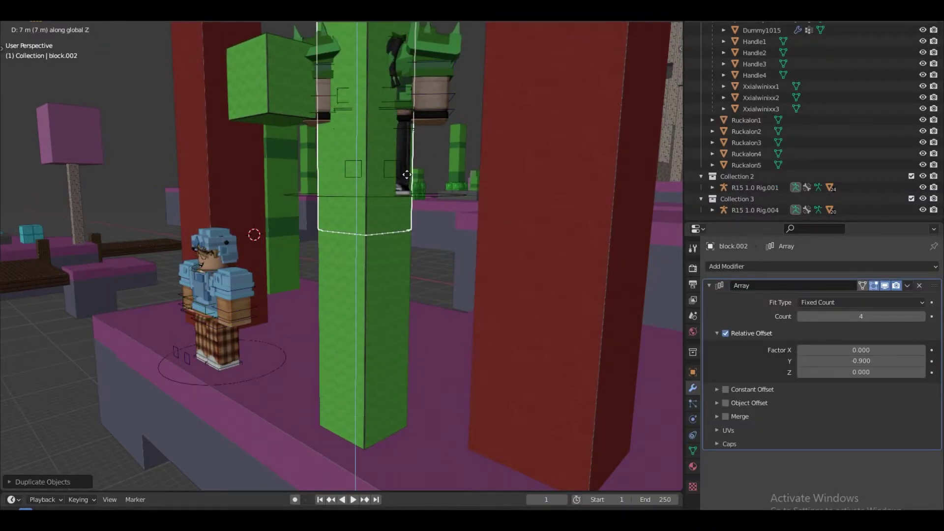
right_click(416, 321)
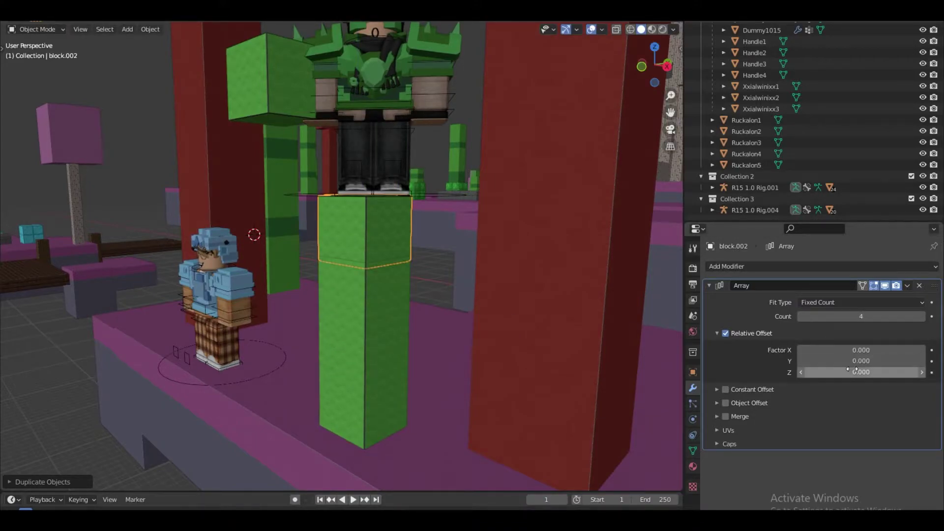
drag(852, 369, 904, 369)
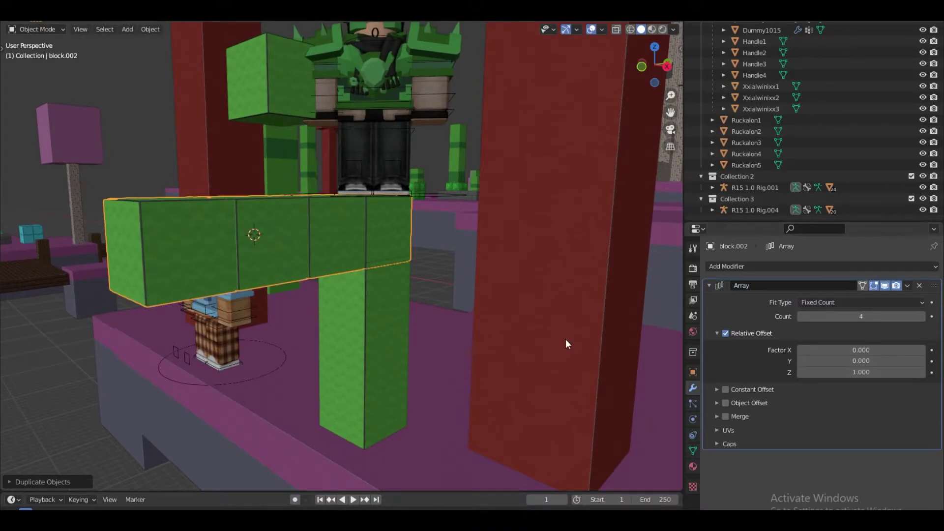
Step: Move the horizontal row about 2.17 m along negative Y beside the column and set its relative Z offset to 0.9
middle_drag(565, 344, 344, 261)
key(g)
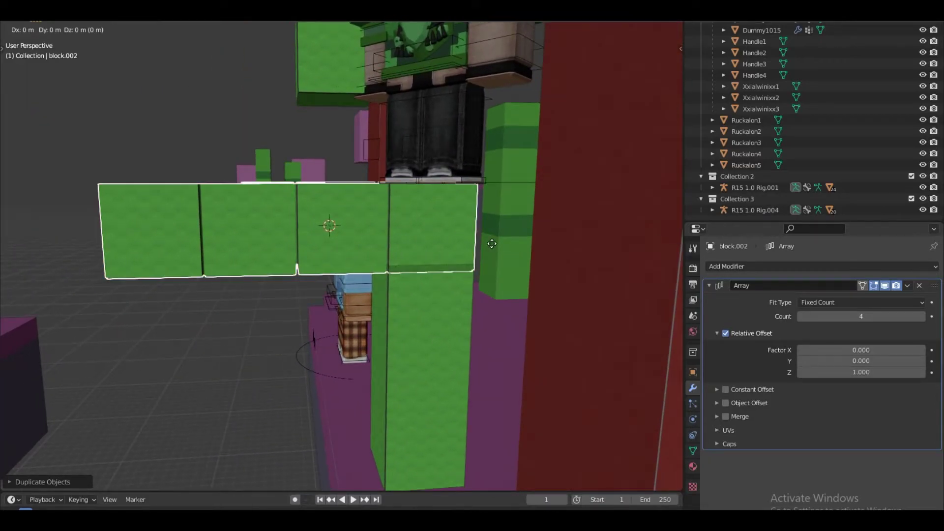
key(Escape)
key(g)
key(y)
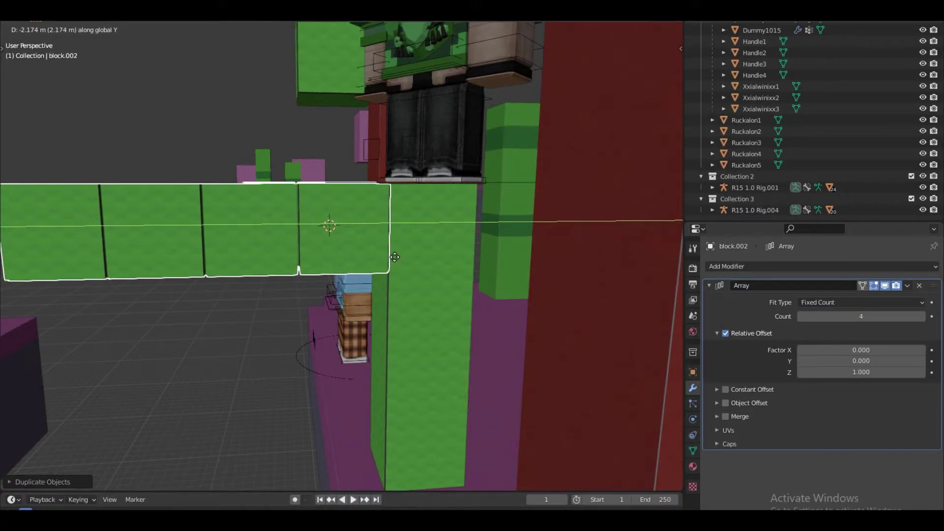
click(395, 257)
click(801, 373)
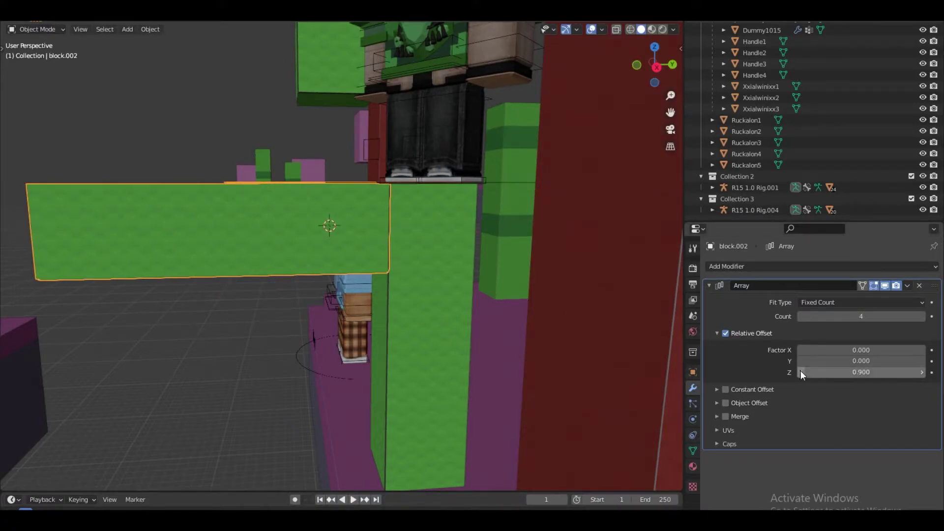
Step: Nudge the horizontal beam along Y so its end sits flush against the column
key(shift+grave)
key(w)
middle_drag(341, 256, 345, 256)
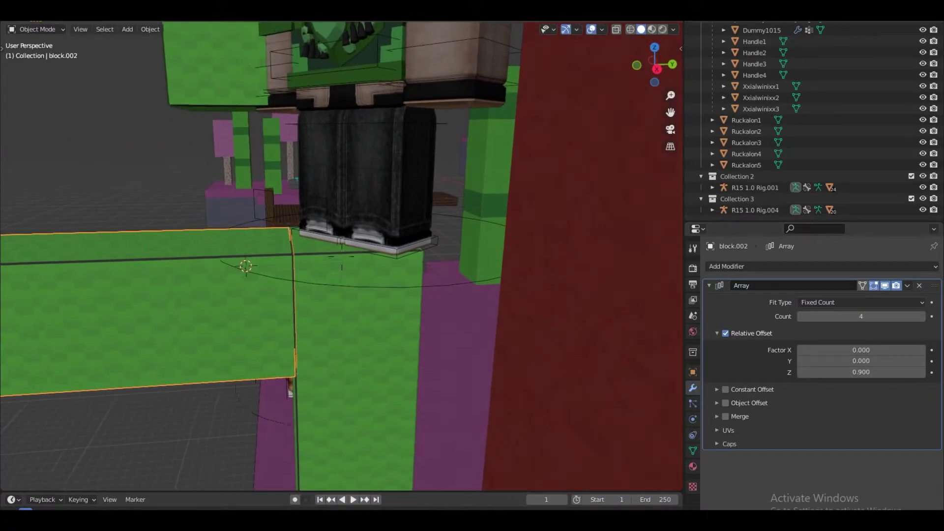
key(g)
key(x)
key(y)
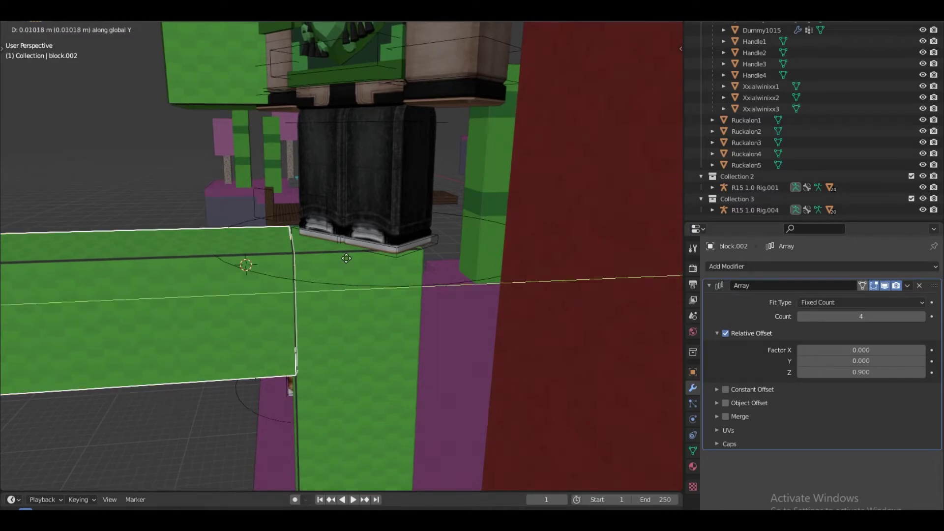
click(347, 258)
Step: Select the green-armored character's master root and shift the whole rig along the X axis
click(440, 283)
key(shift+grave)
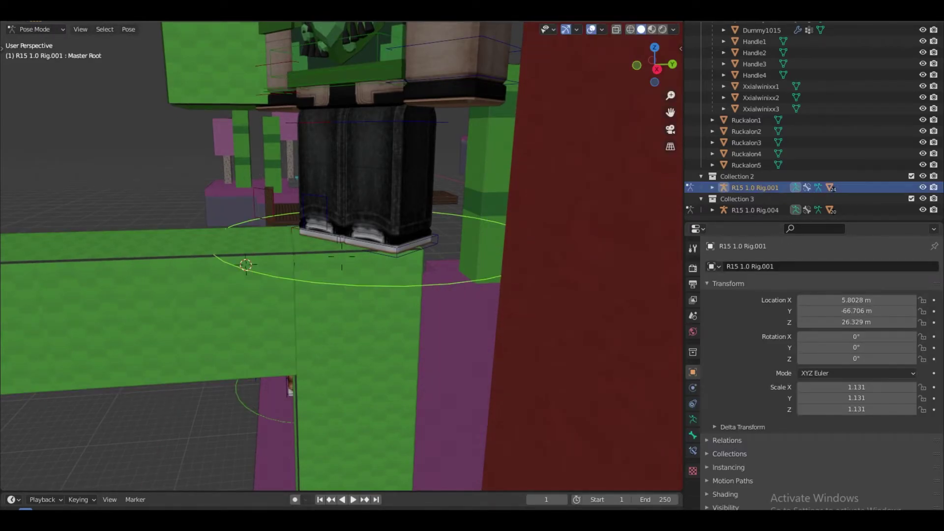
key(a)
key(s)
click(342, 256)
key(g)
key(x)
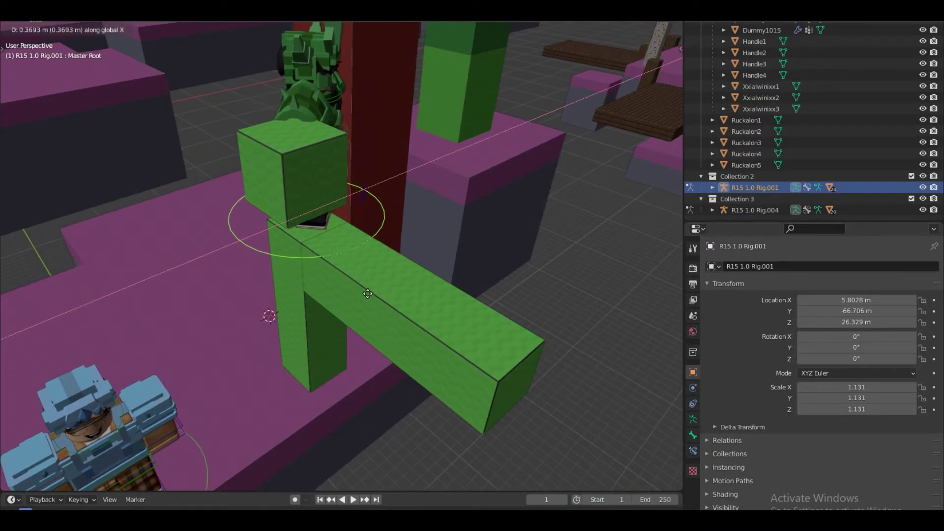
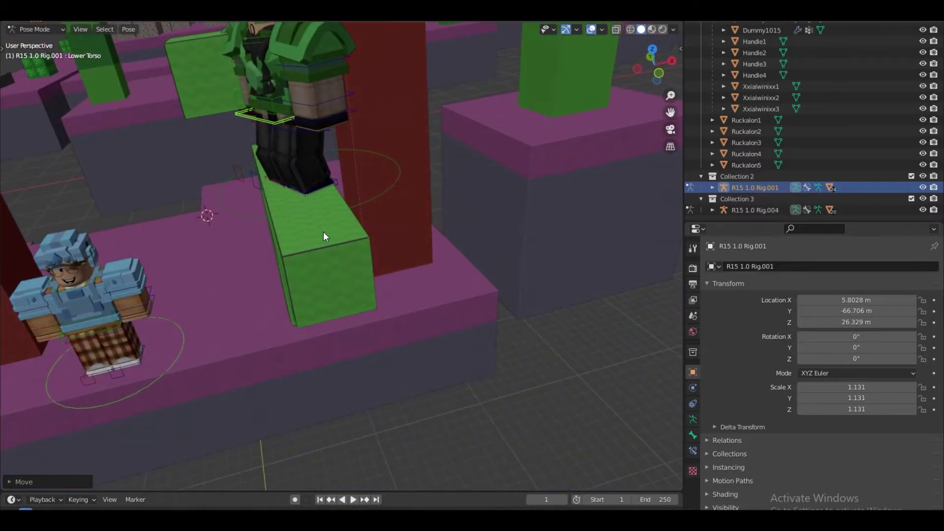
Step: Reposition the green-armored character's left foot along the X and Y axes on top of the beam
click(319, 184)
key(g)
key(x)
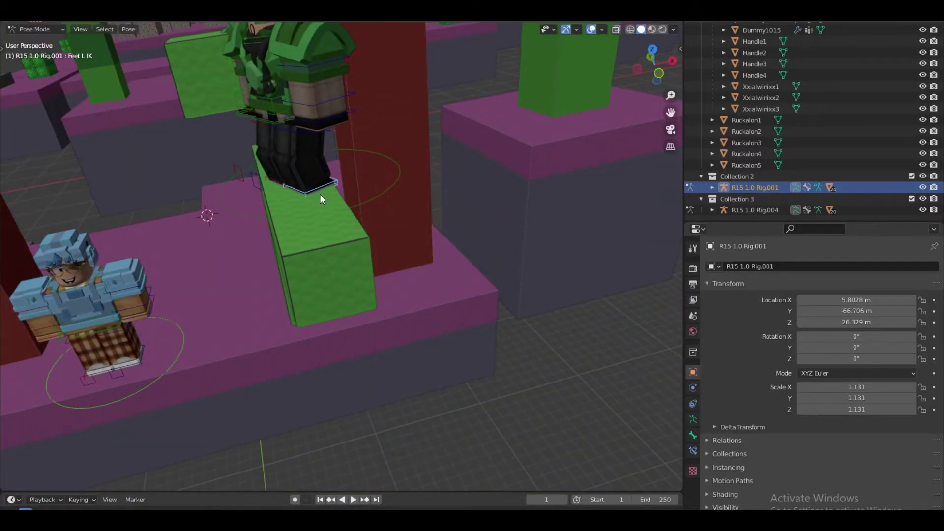
key(g)
key(y)
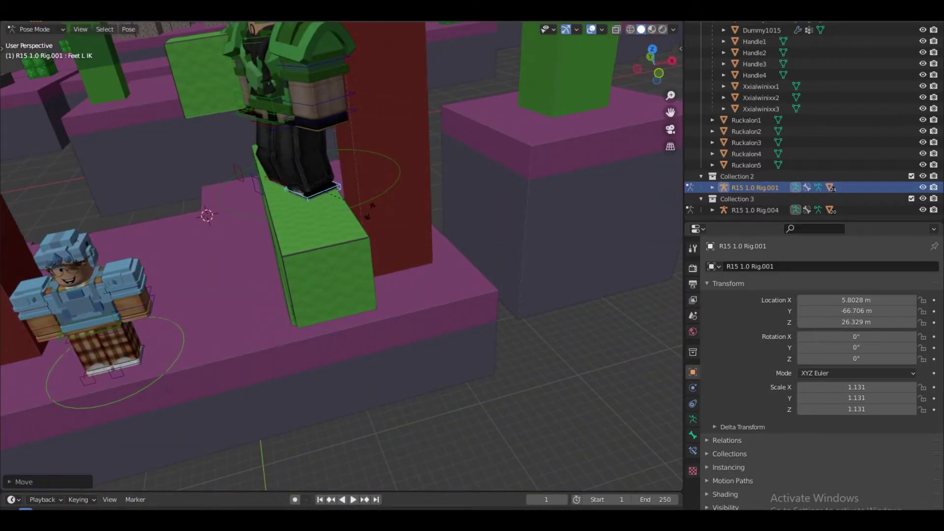
click(388, 190)
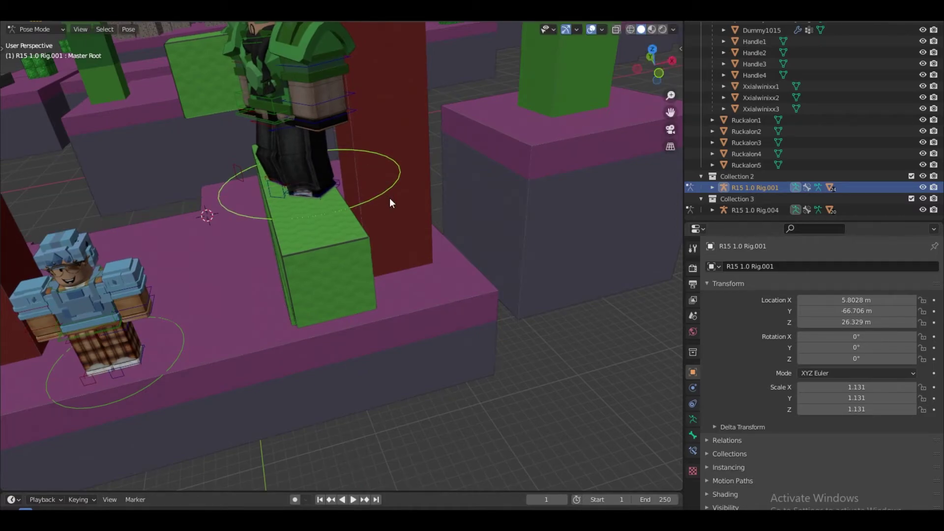
Step: Move the green-armored character's right foot along the Y axis on the beam
middle_drag(397, 241, 493, 235)
scroll(341, 256, up, 3)
click(285, 253)
key(g)
key(y)
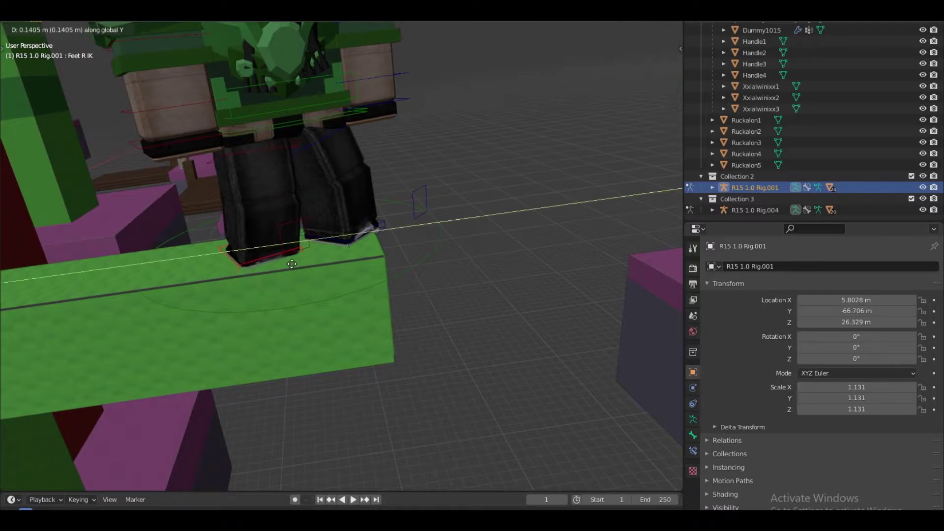
click(291, 260)
middle_drag(291, 260, 223, 275)
Step: Twist the green-armored character's upper body with free rotations, refining the pose in the camera view
click(344, 249)
key(r)
click(382, 230)
key(r)
click(469, 237)
key(KP_0)
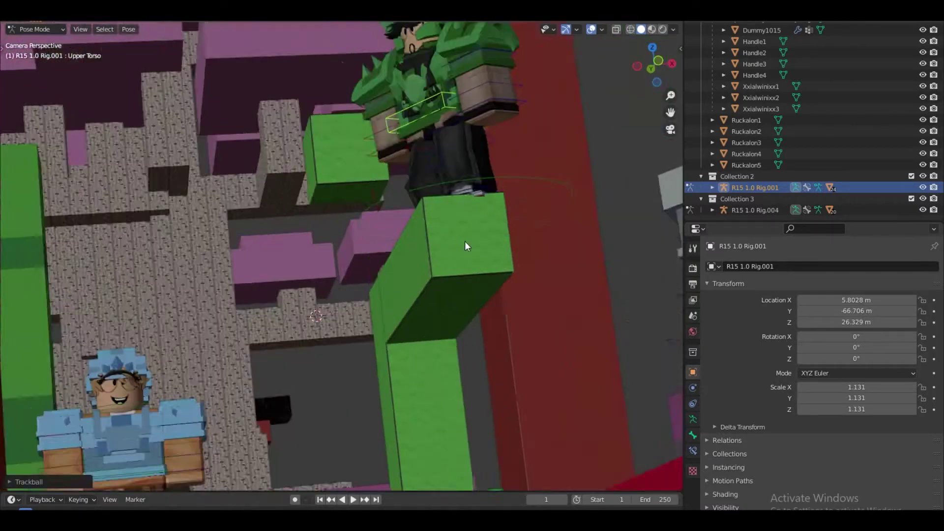
key(r)
key(r)
click(340, 132)
key(r)
key(r)
click(363, 126)
Step: Shift the character's lower torso, rotate the left foot about the Z axis and reposition that foot on the beam
click(351, 201)
key(g)
click(372, 197)
click(388, 297)
key(r)
key(z)
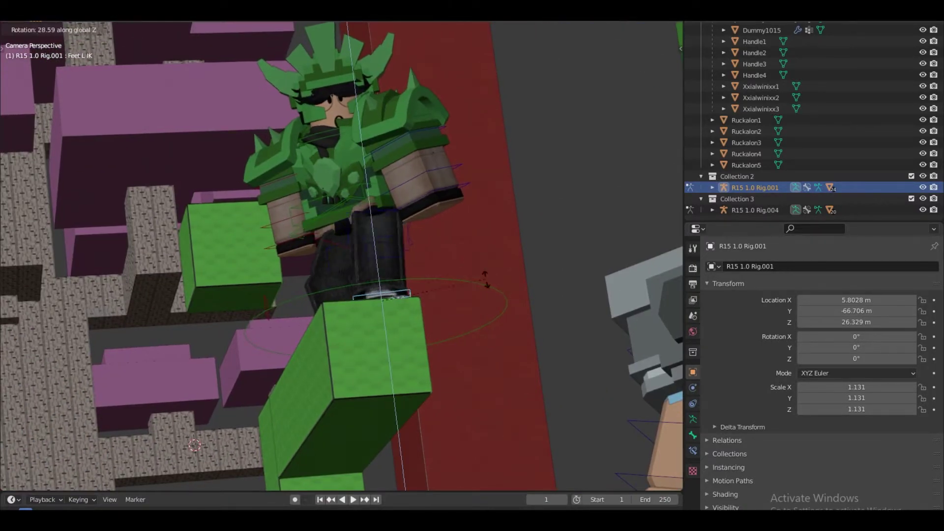
click(600, 266)
key(g)
click(578, 270)
Step: Adjust the height of the character's lower torso along Z and tilt the body with a free rotation
click(305, 315)
click(364, 201)
key(g)
key(z)
click(387, 216)
shift+middle_drag(387, 216, 383, 275)
key(r)
key(r)
click(275, 245)
Step: Freely rotate the green-armored character's left upper arm
click(388, 312)
click(401, 216)
key(r)
key(r)
click(393, 236)
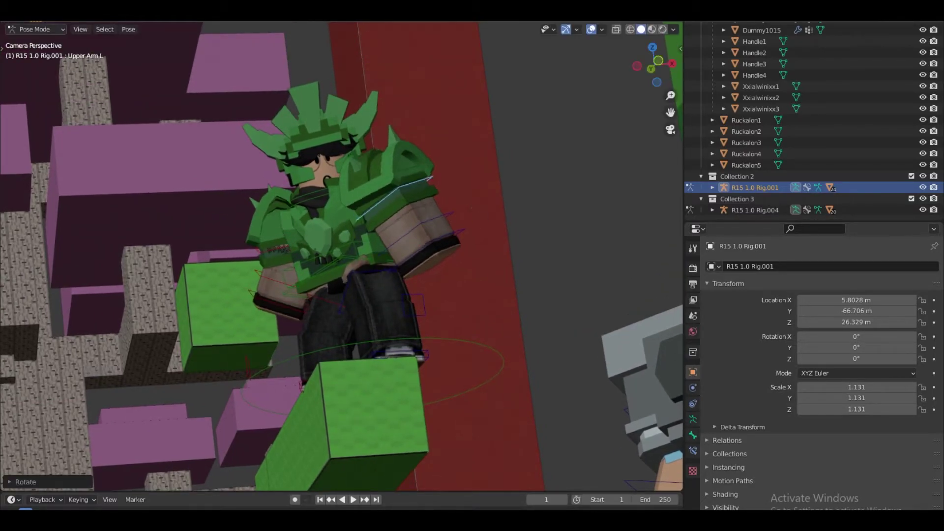
Step: Select the floating green block in Object Mode and move it to the green-armored character's left hand
key(ctrl+Tab)
click(231, 281)
middle_drag(231, 282, 377, 267)
key(g)
click(563, 289)
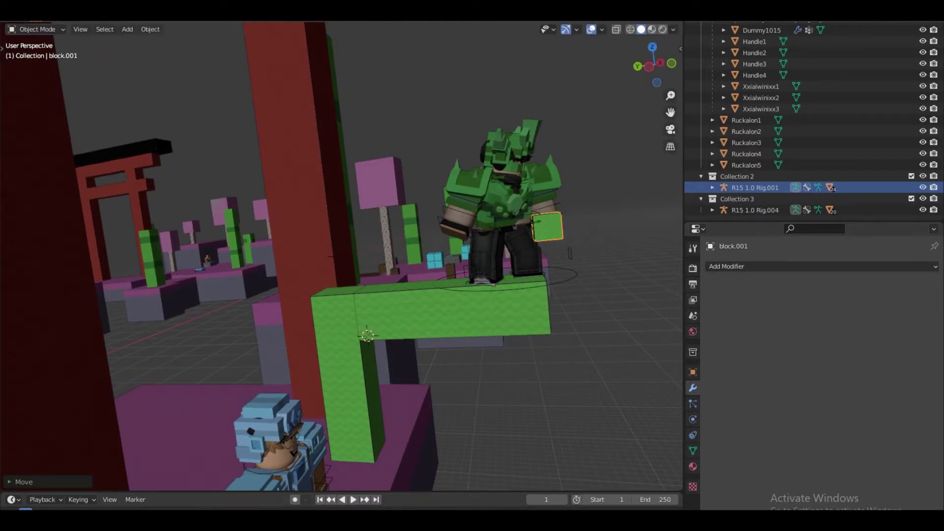
Step: Scale the small green block to fit the left hand, tilt it, and move it against the palm
scroll(563, 289, up, 5)
middle_drag(564, 289, 405, 289)
key(s)
click(408, 266)
key(r)
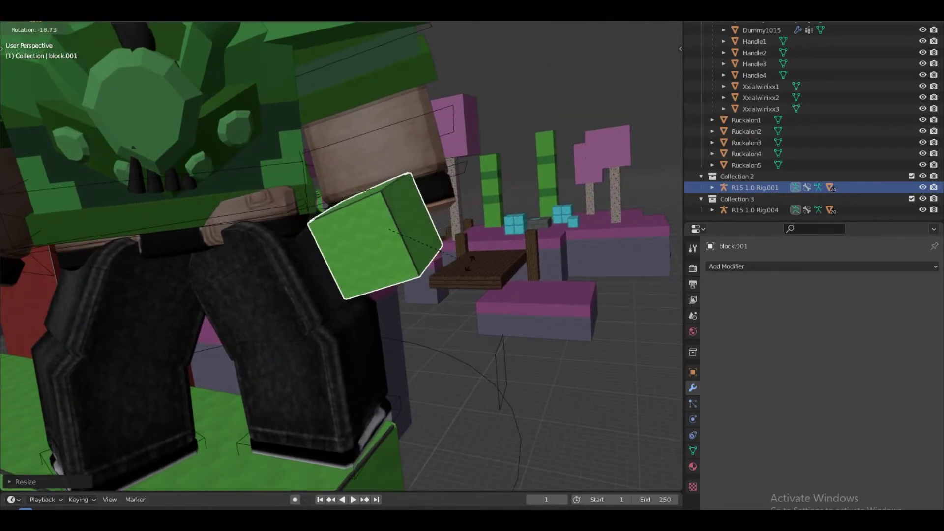
key(Return)
key(r)
key(g)
click(494, 260)
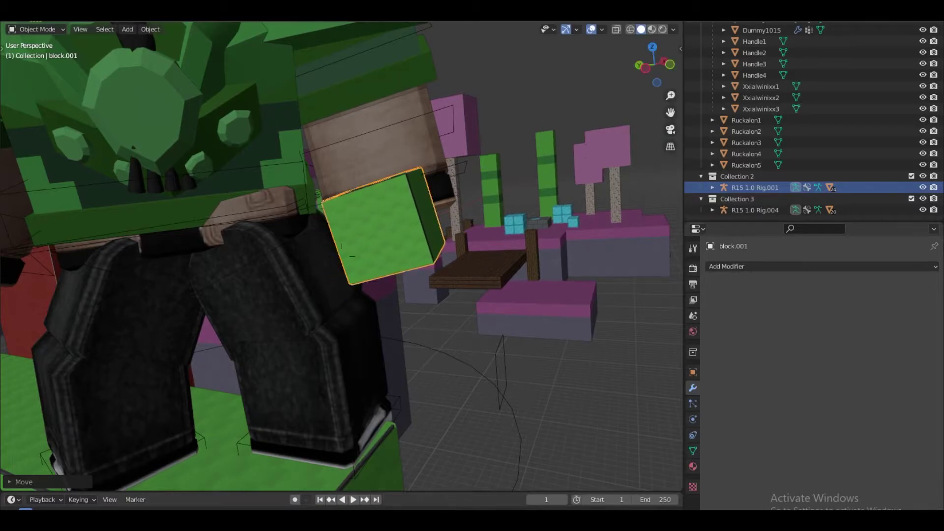
Step: Move and rotate the held block from the side so it lines up with the hand, and check it in camera view
scroll(495, 261, down, 2)
middle_drag(494, 260, 339, 258)
scroll(442, 250, up, 2)
key(g)
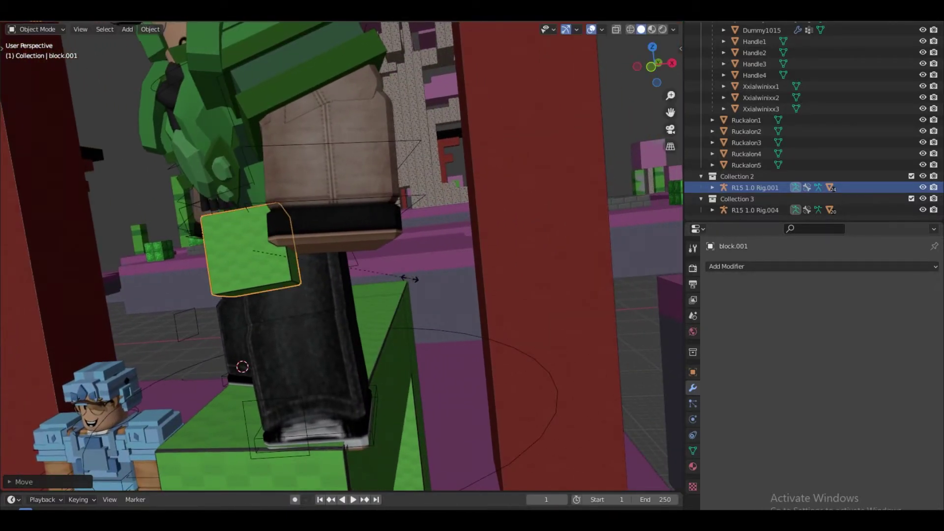
click(423, 240)
click(435, 236)
key(r)
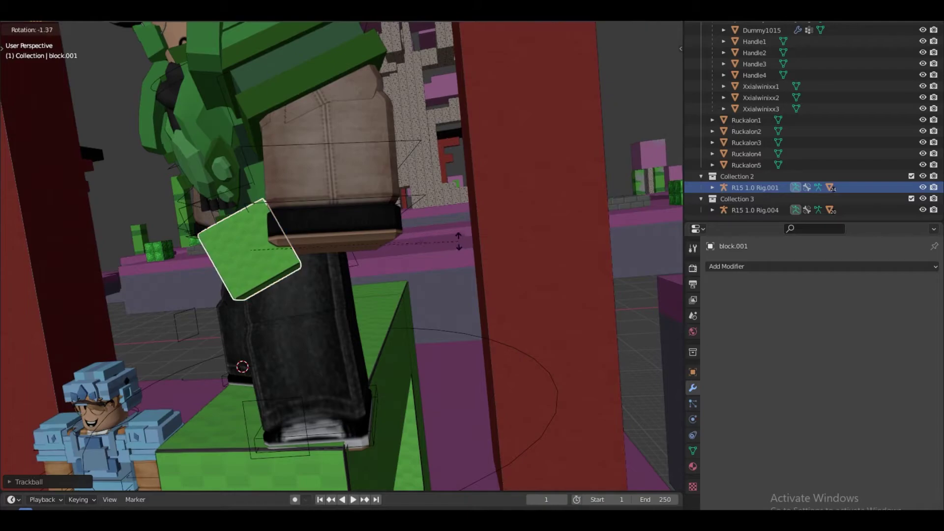
click(460, 238)
key(g)
click(466, 244)
middle_drag(466, 245, 343, 256)
key(KP_0)
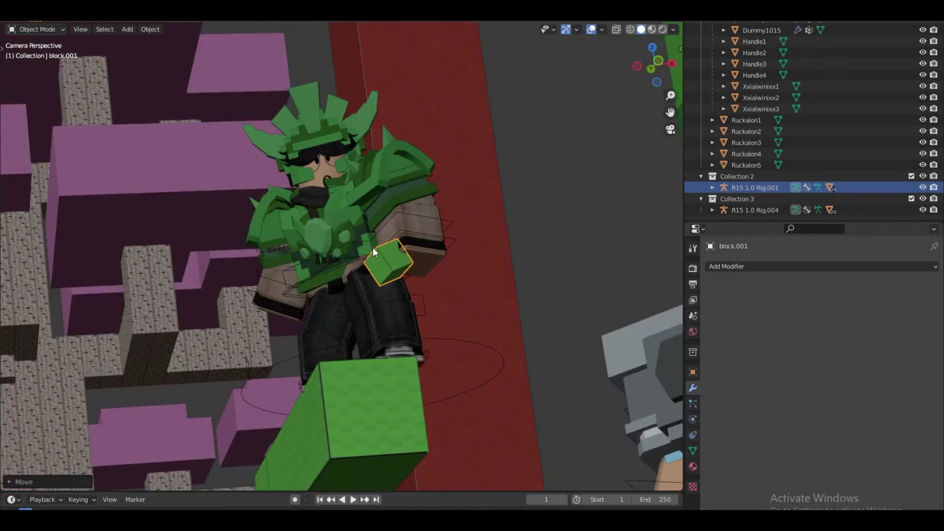
Step: Rotate the green-armored character's left lower arm in Pose Mode so the hand meets the green block
click(415, 214)
key(ctrl+Tab)
key(r)
click(430, 299)
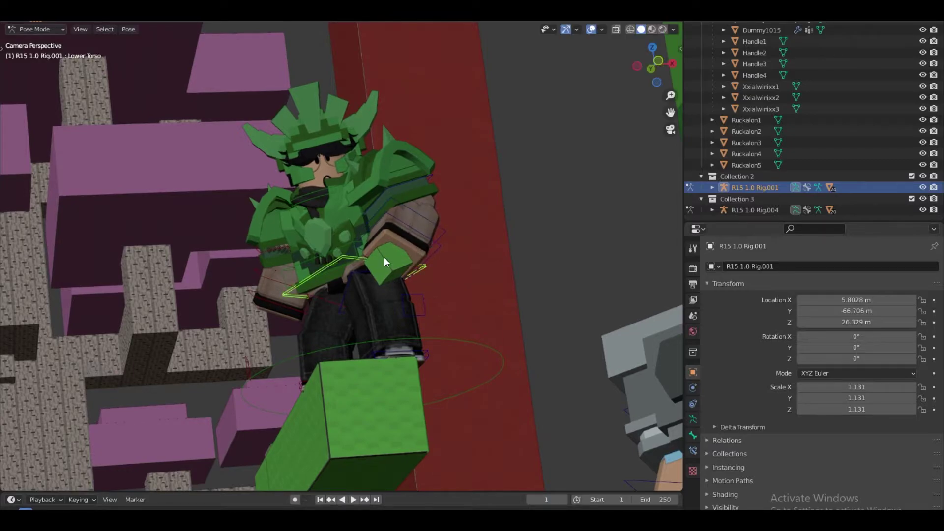
click(383, 255)
Step: Duplicate the green column in Object Mode, place the copy beside the blue-armored character, and remove its Array modifier
scroll(386, 275, down, 4)
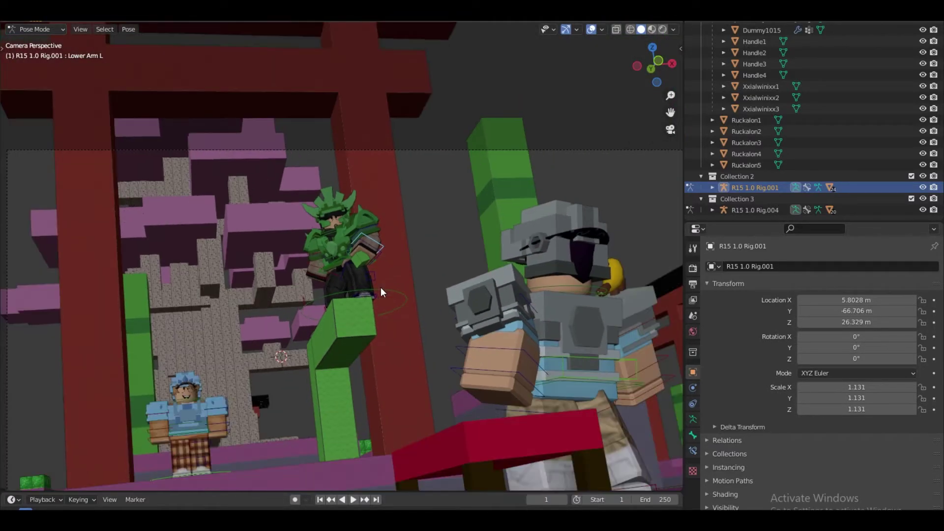
middle_drag(380, 287, 417, 273)
scroll(359, 295, up, 5)
shift+middle_drag(355, 314, 347, 259)
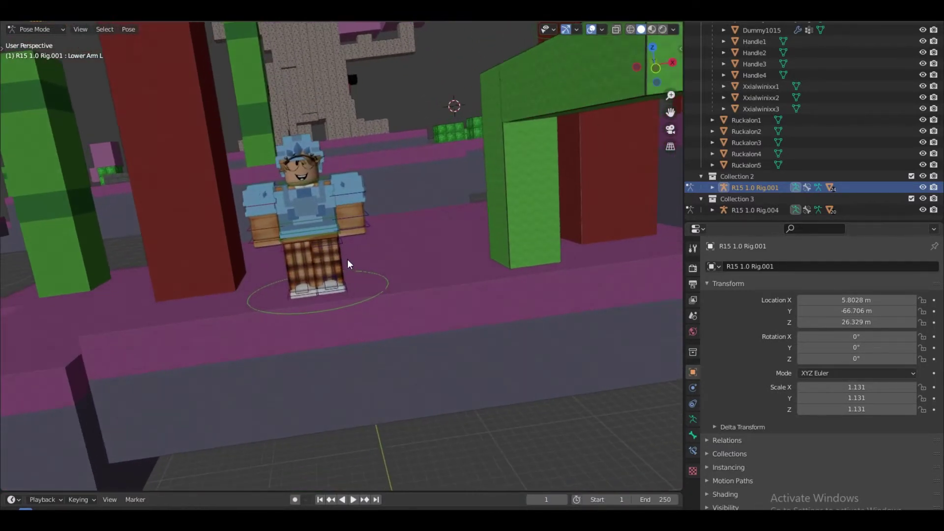
key(ctrl+Tab)
click(510, 190)
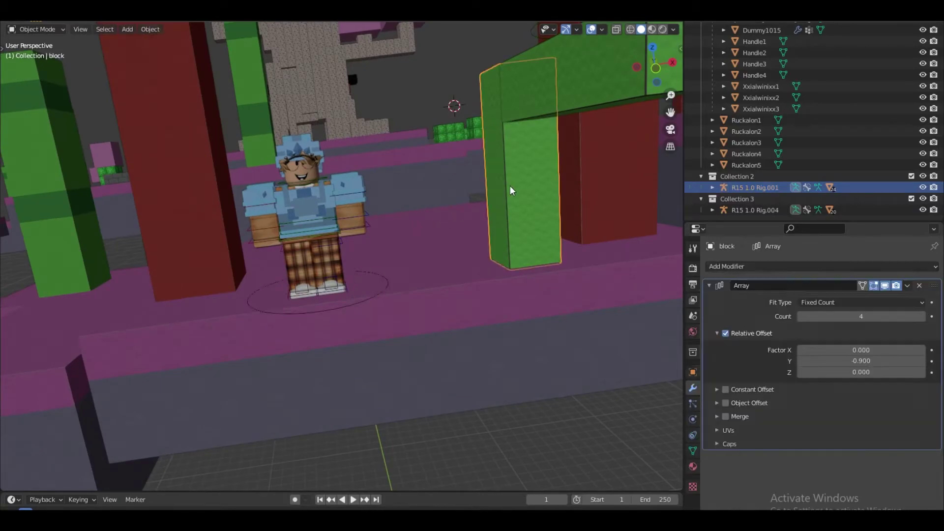
key(shift+d)
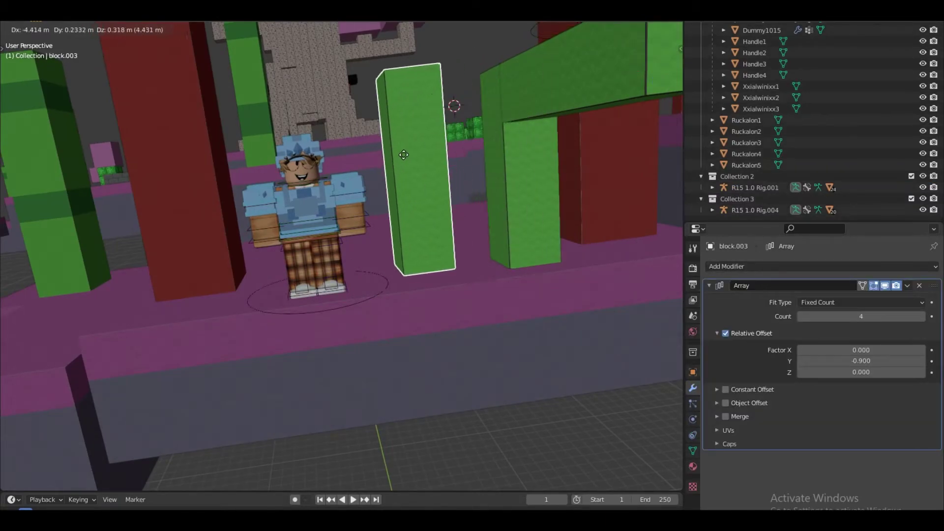
click(386, 153)
click(918, 285)
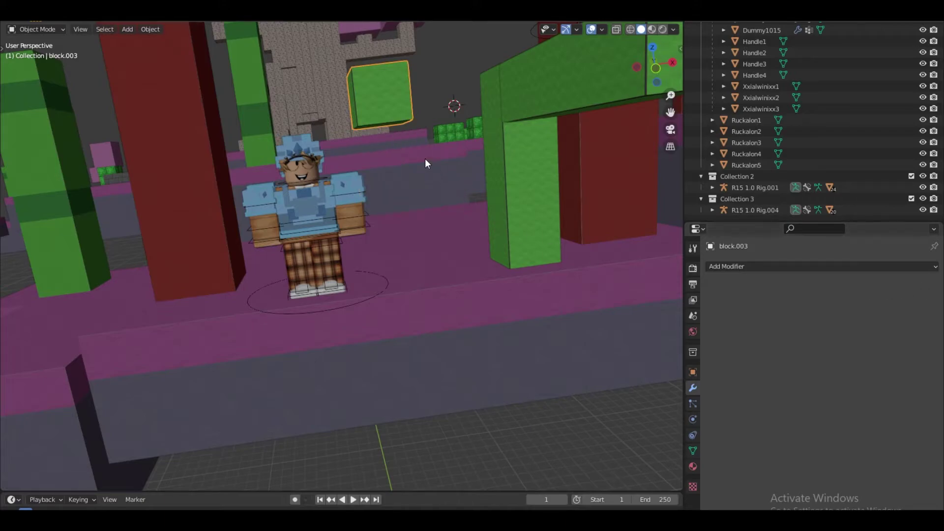
Step: Move the single green block down to the platform edge by the blue-armored character, adjusting it along Y to sit against the edge
key(g)
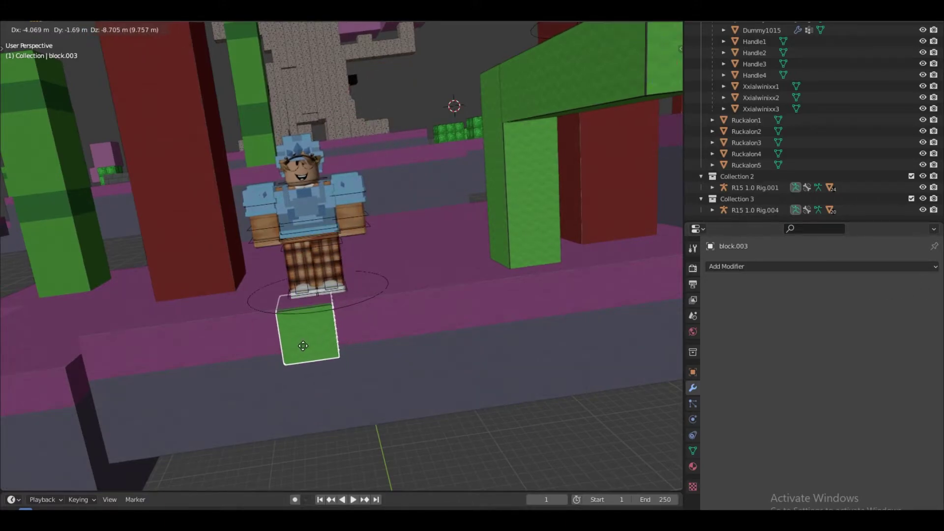
click(308, 345)
middle_drag(308, 345, 216, 330)
key(g)
key(y)
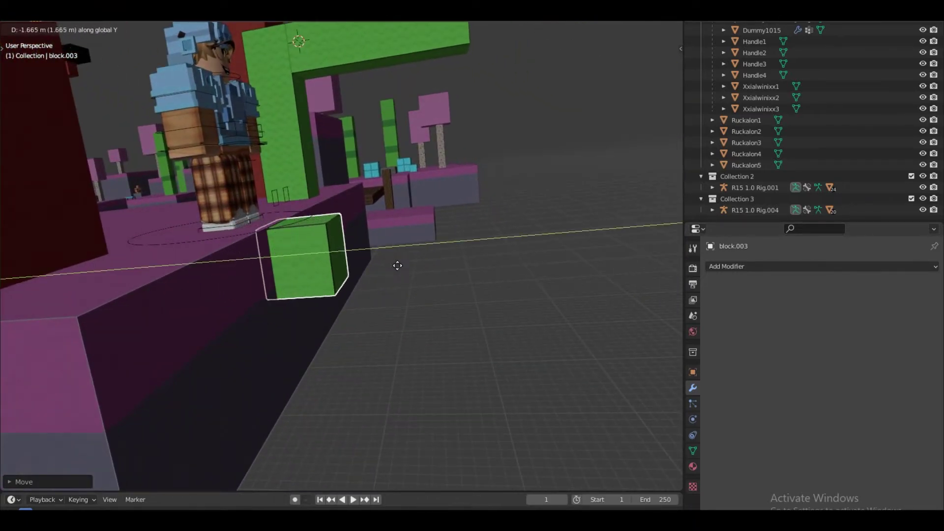
click(400, 265)
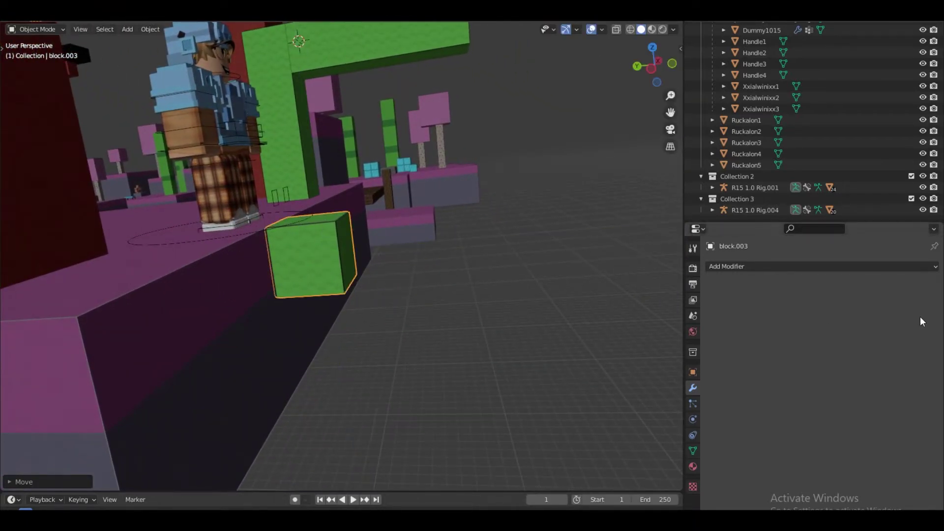
Step: Add an Array modifier to the block with count 5 and relative offset X 0, Z 0.9 to form a bridge
click(848, 266)
click(736, 298)
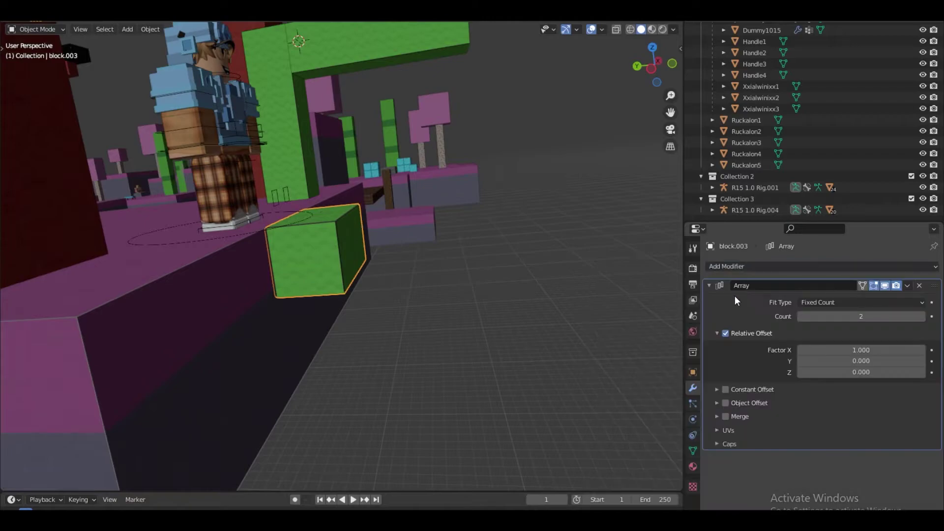
ctrl+drag(869, 352, 815, 370)
key(ctrl+z)
click(801, 372)
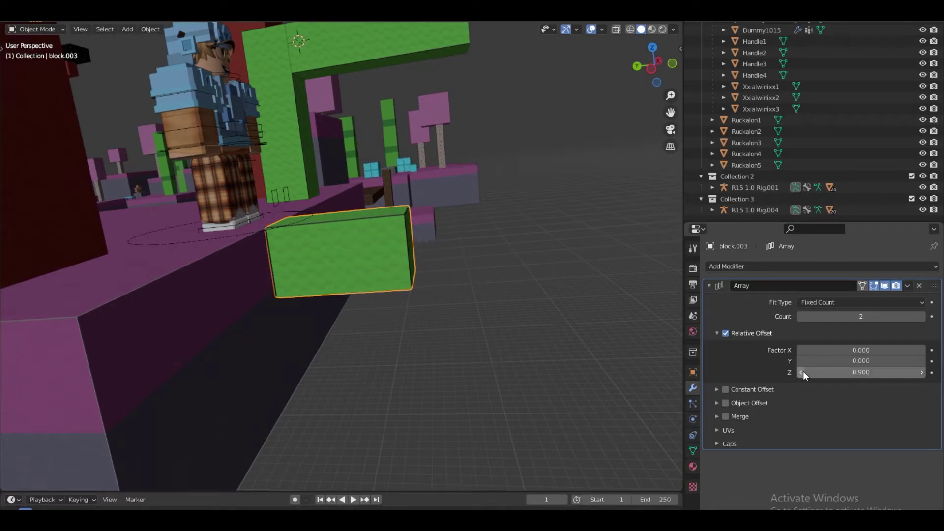
click(801, 372)
click(921, 317)
click(921, 316)
click(921, 316)
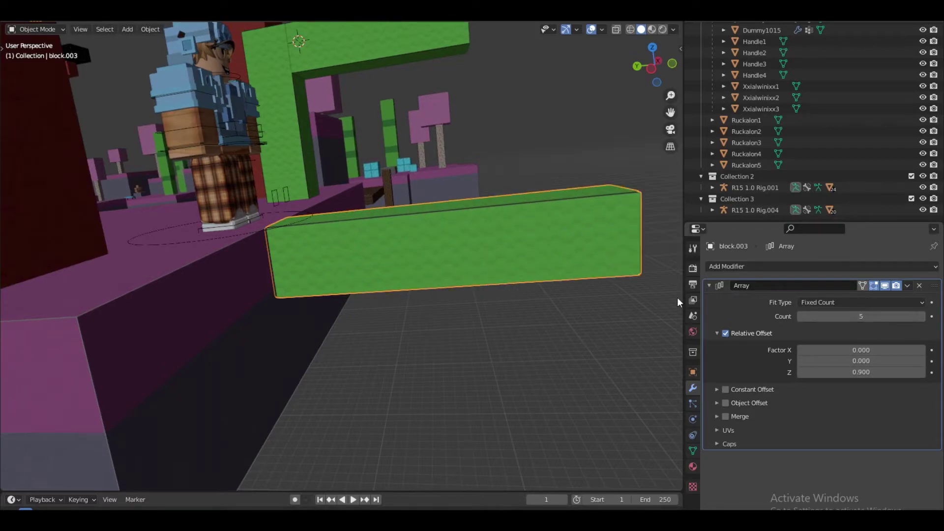
Step: Move the blue-armored character's master root along Y onto the new bridge and rotate it about Z to face outward
middle_drag(677, 297, 341, 255)
click(267, 275)
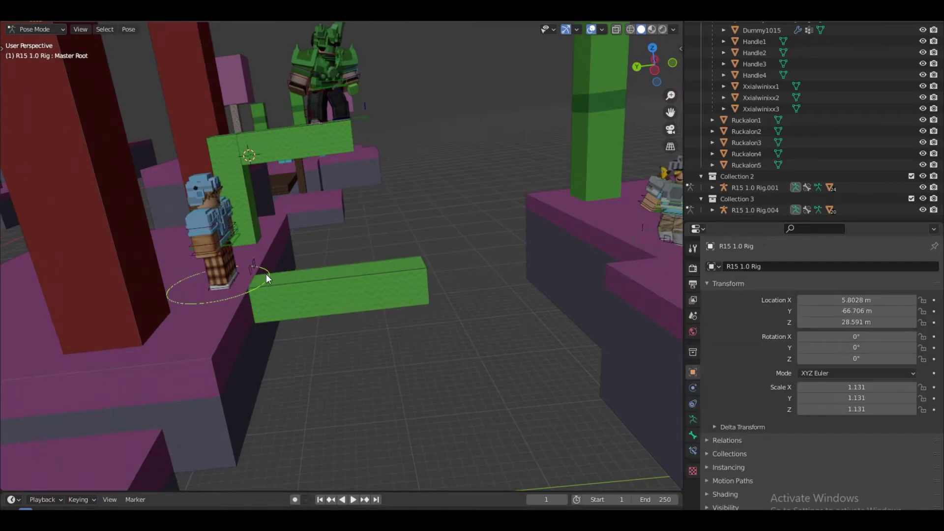
key(g)
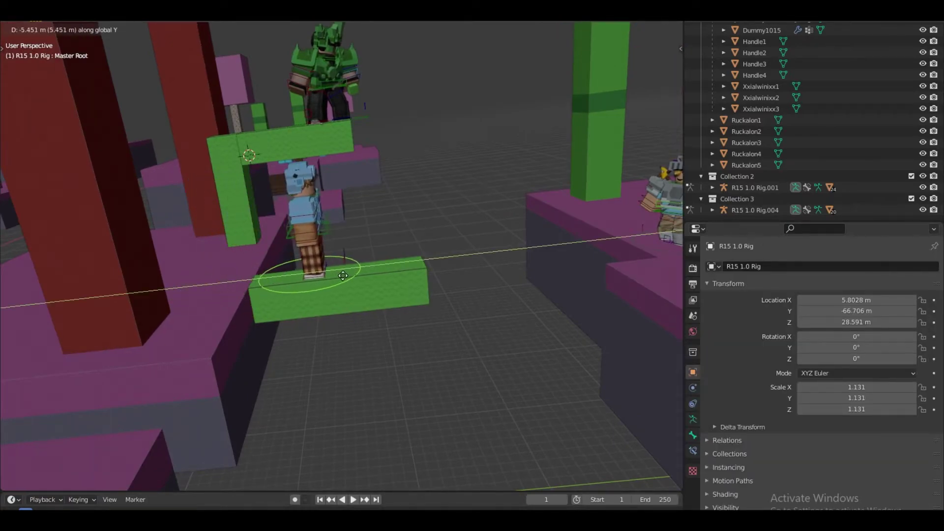
click(353, 278)
key(r)
key(z)
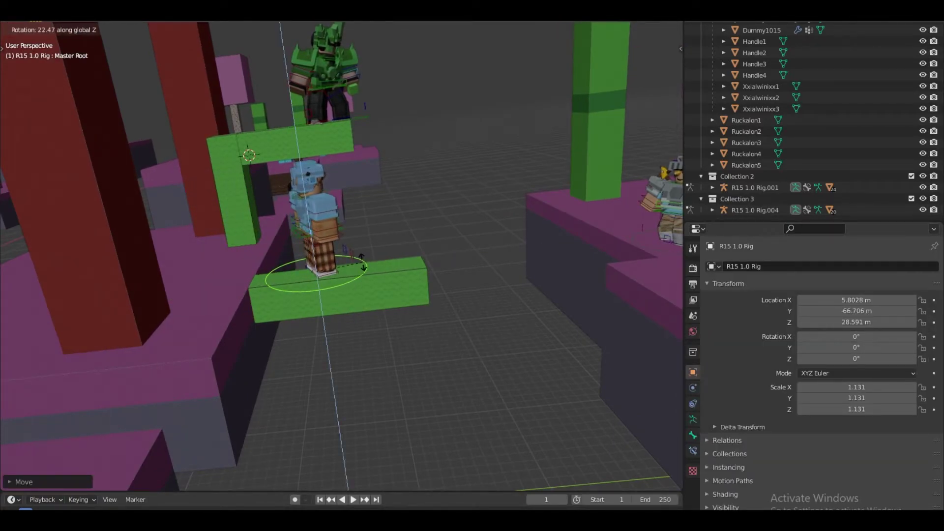
click(331, 287)
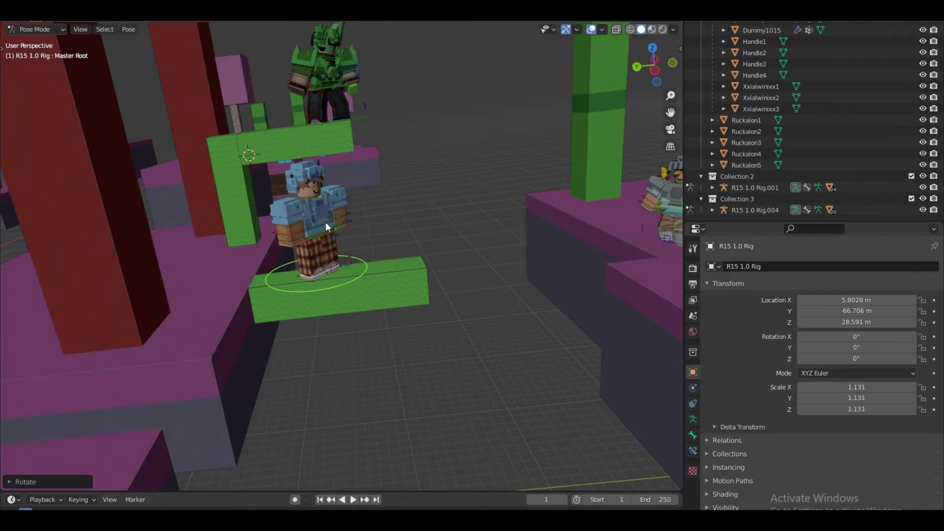
Step: Move the blue-armored character's master root along Y to the outer end of the bridge
click(326, 222)
scroll(325, 221, up, 4)
middle_drag(442, 261, 402, 269)
click(402, 269)
key(g)
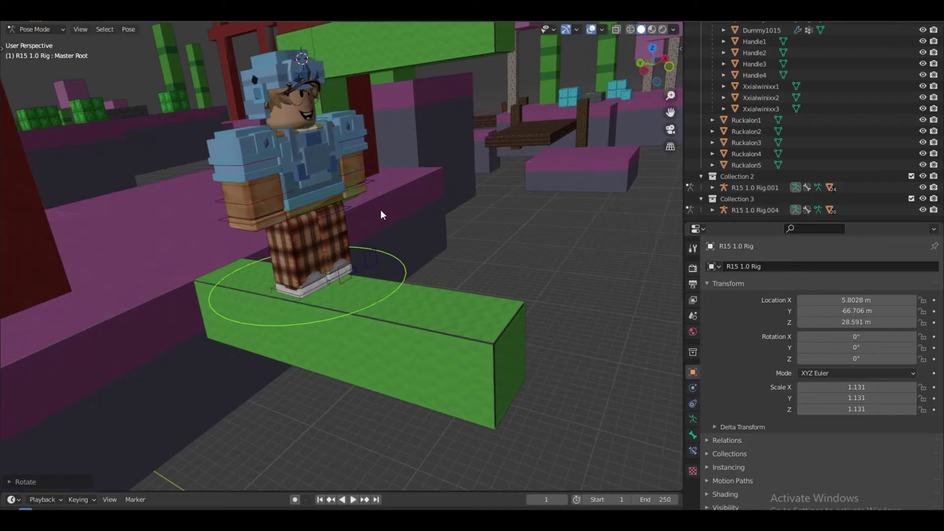
key(y)
click(520, 264)
Step: Lower the blue-armored character's lower torso along Z so the knees bend
click(479, 218)
key(g)
key(z)
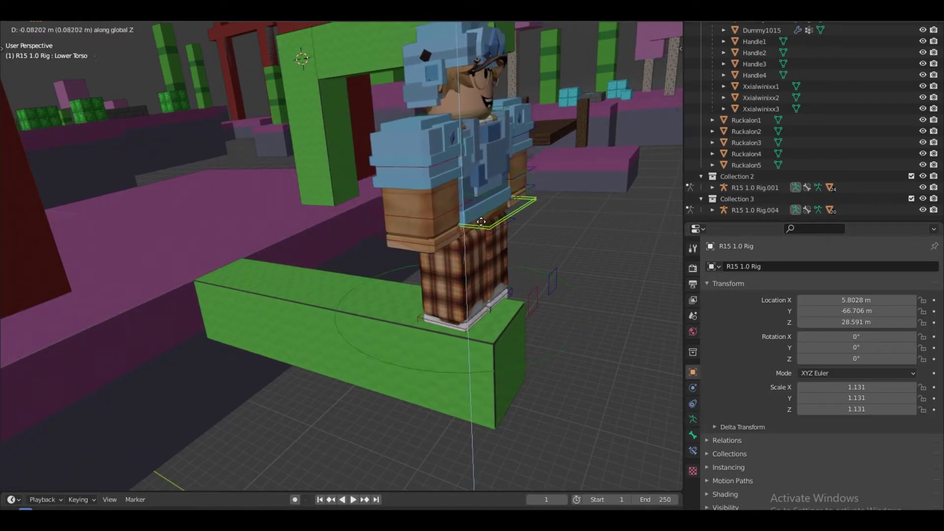
click(482, 231)
Step: In the right orthographic view, rotate the blue-armored character's master root about Z to square the body with the bridge
click(461, 325)
key(KP_3)
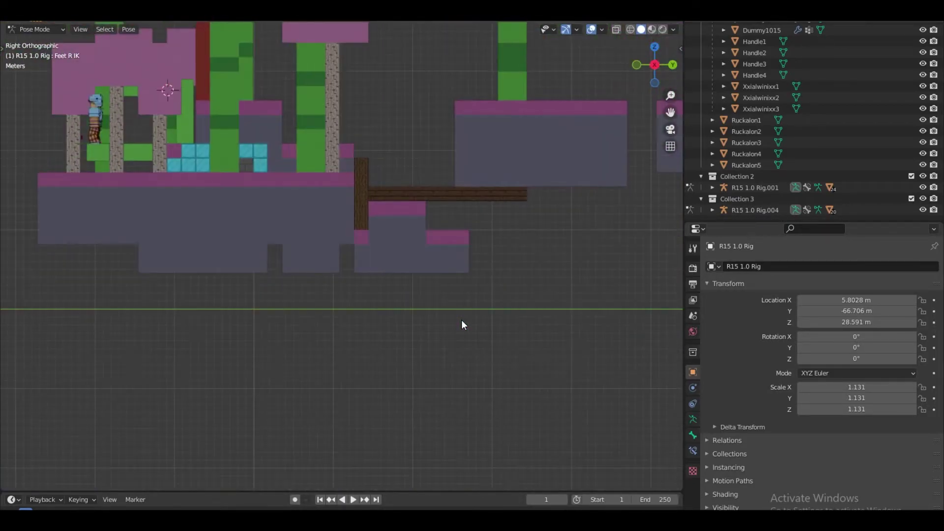
key(KP_Decimal)
scroll(372, 266, down, 1)
shift+middle_drag(380, 265, 424, 342)
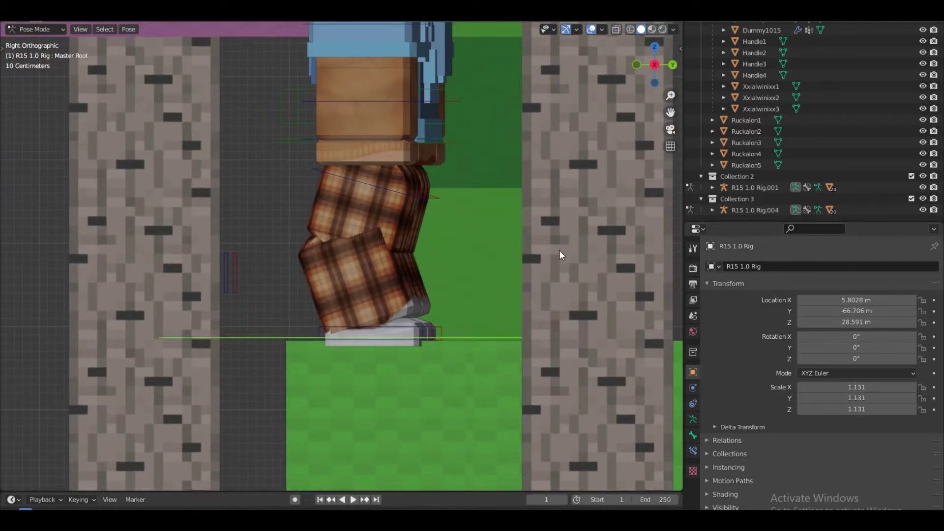
key(r)
key(z)
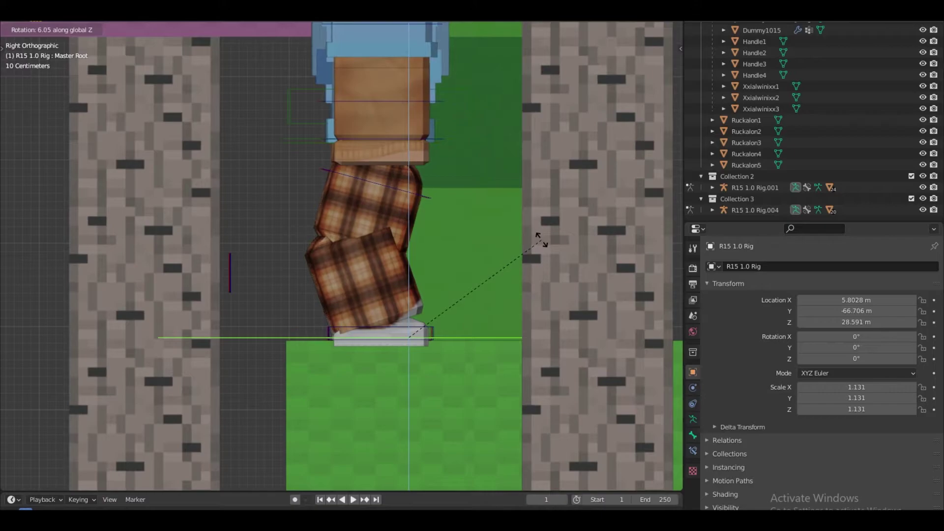
click(542, 240)
Step: Raise the blue-armored character's left foot forward and slide the right foot back along Y into a running stride
click(410, 322)
key(g)
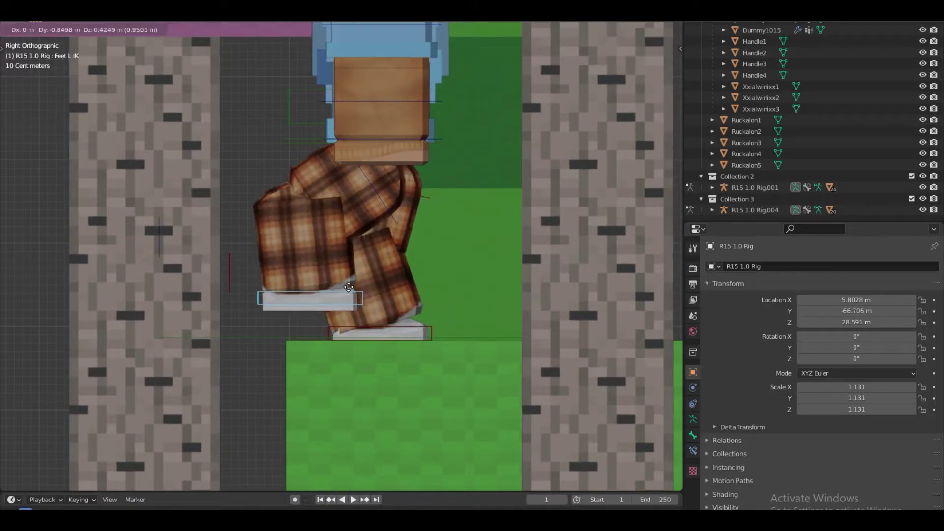
click(331, 265)
click(411, 327)
Step: Tilt the whole blue-armored rig forward about X and move it along Z to meet the bridge surface
key(r)
key(x)
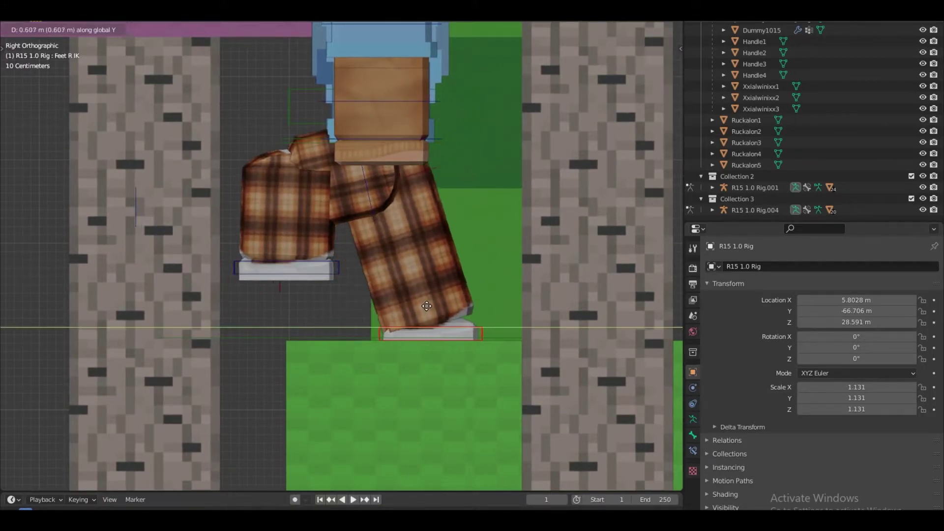
click(413, 390)
key(g)
key(z)
click(414, 399)
Step: Rotate the blue-armored character's right foot onto its toes and reposition it on the bridge
click(511, 320)
key(r)
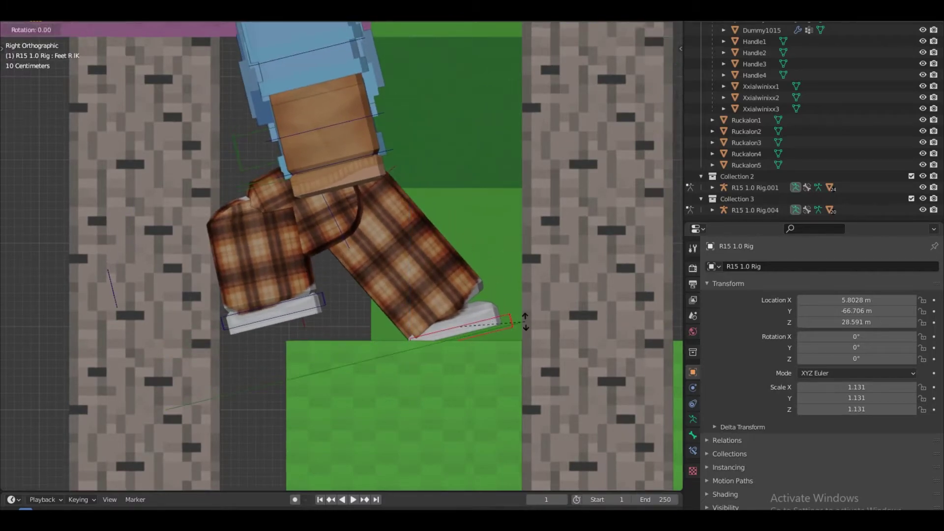
click(507, 272)
key(g)
click(511, 252)
Step: Rotate the blue-armored character's lower torso about X to set the lean, and twist the torso toward one side
scroll(330, 224, down, 4)
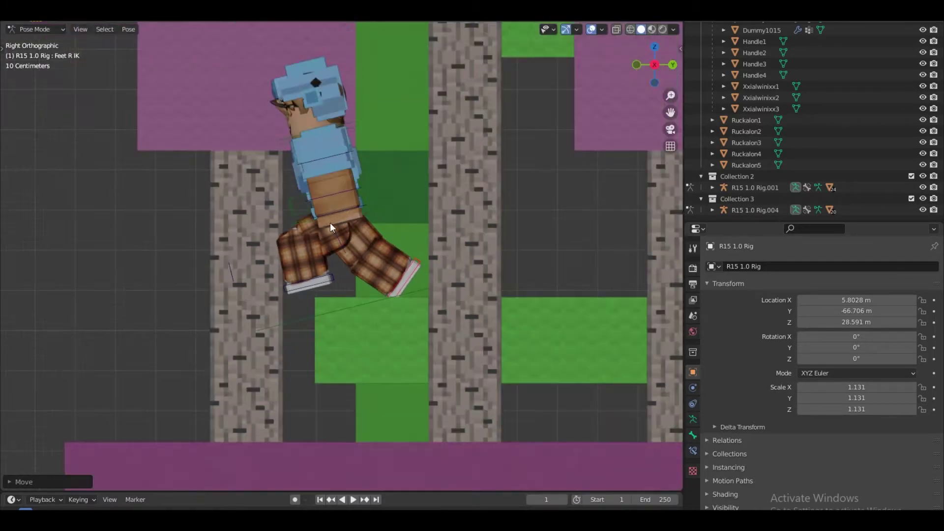
key(r)
key(x)
click(362, 281)
middle_drag(361, 281, 376, 228)
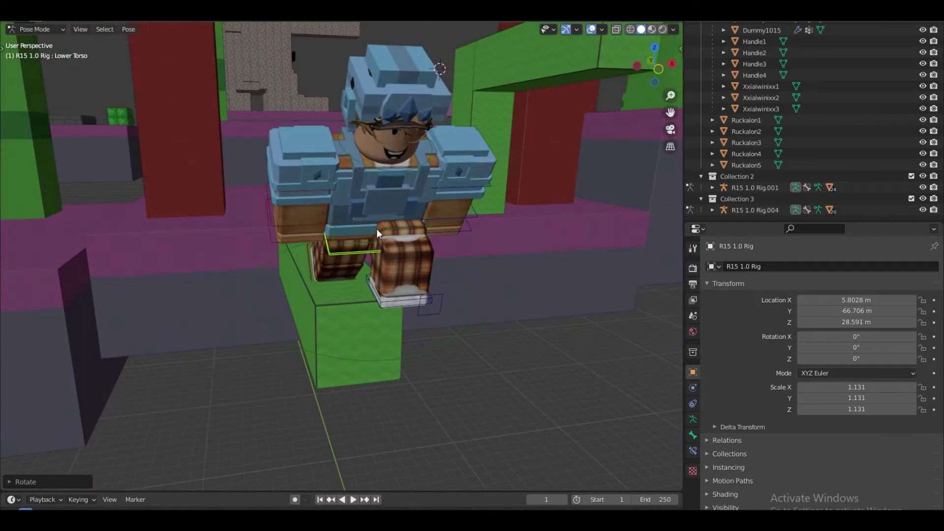
click(376, 229)
key(r)
click(465, 259)
Step: Rotate the blue-armored character's right upper arm and bend the right lower arm up in front of the chest
key(r)
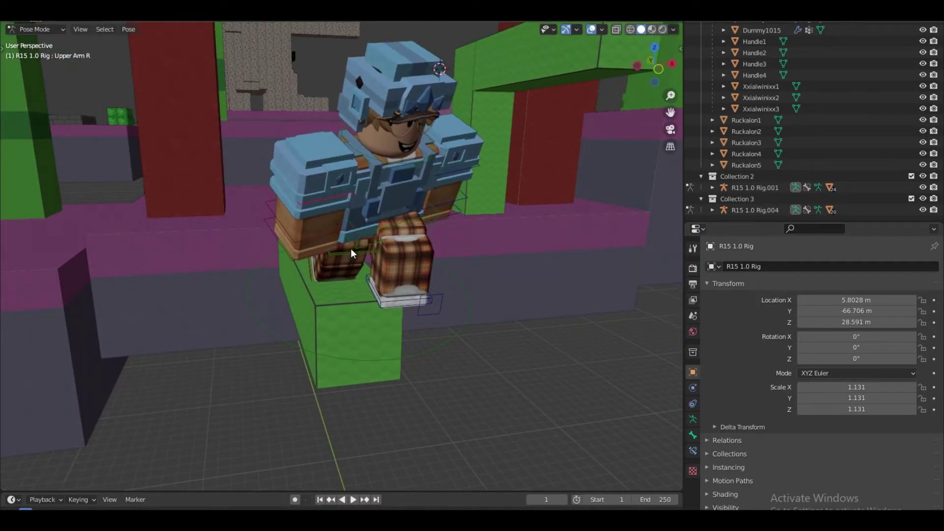
key(r)
click(370, 192)
key(r)
click(394, 189)
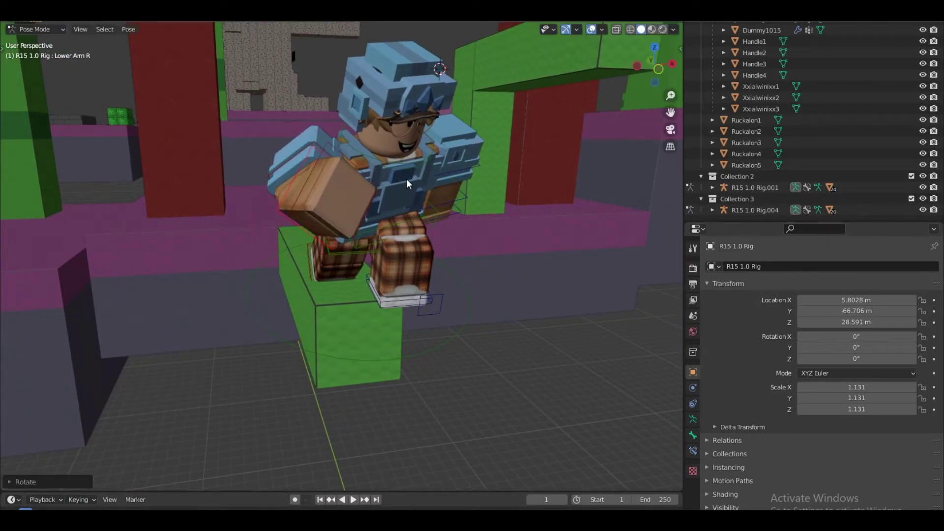
Step: Rotate the blue-armored character's left upper arm and bend the left lower arm into a running pose
click(462, 170)
key(r)
key(r)
click(477, 183)
click(462, 191)
key(r)
click(491, 134)
key(r)
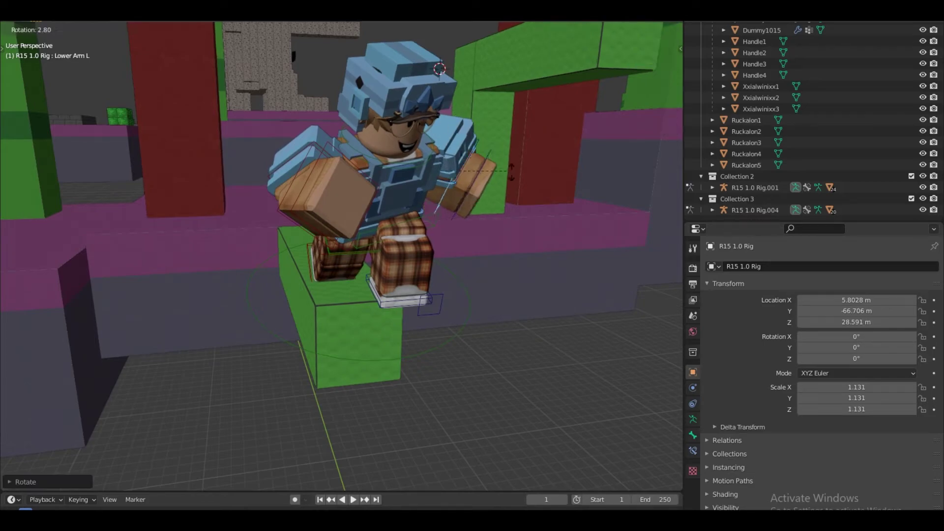
click(496, 199)
key(r)
click(484, 221)
Step: Select the blue-armored character's head and rotate it in camera view to face the camera
middle_drag(462, 290, 342, 256)
middle_drag(442, 221, 330, 263)
click(314, 281)
key(KP_0)
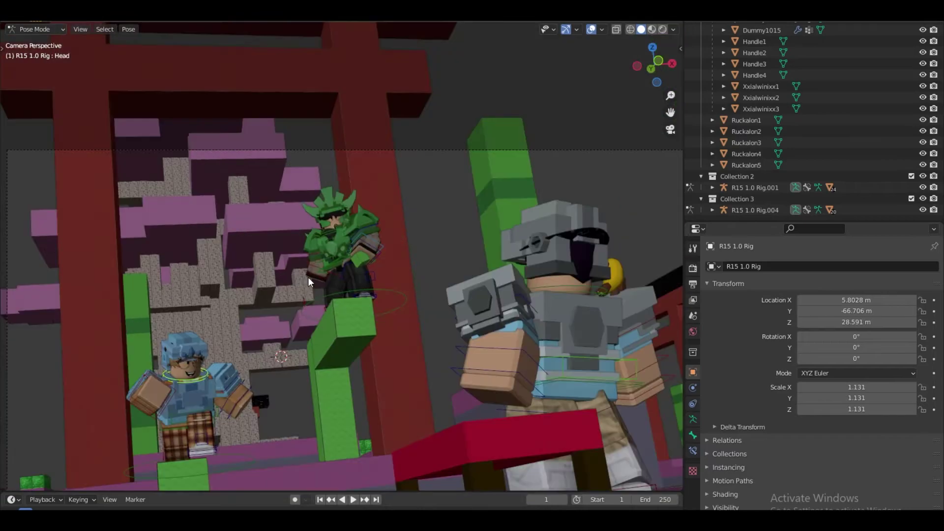
key(r)
click(273, 311)
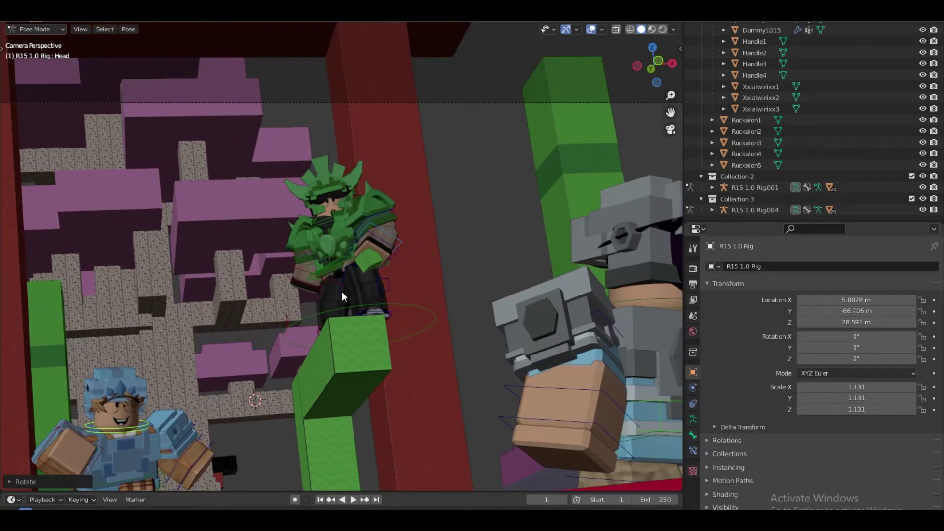
Step: Select the blue-armored character's master root in camera view and rotate the whole rig about Z
scroll(341, 291, down, 3)
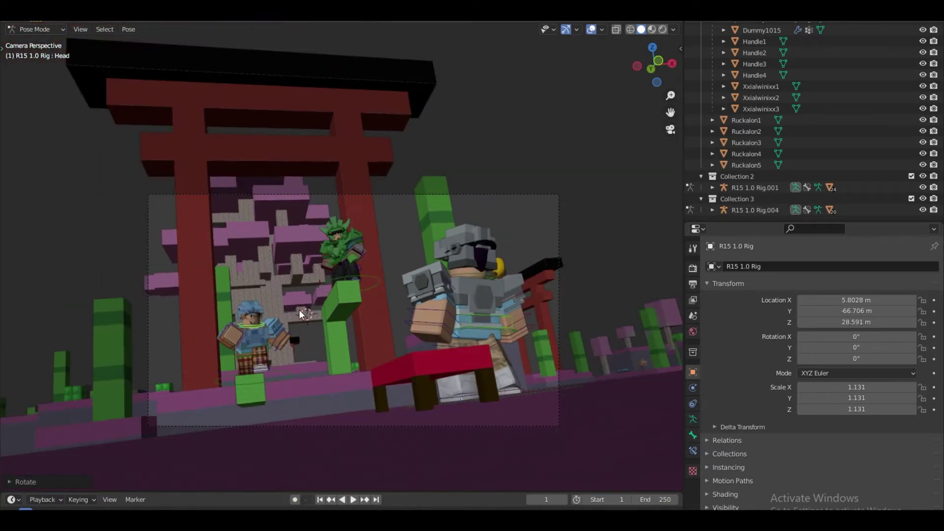
scroll(276, 339, up, 1)
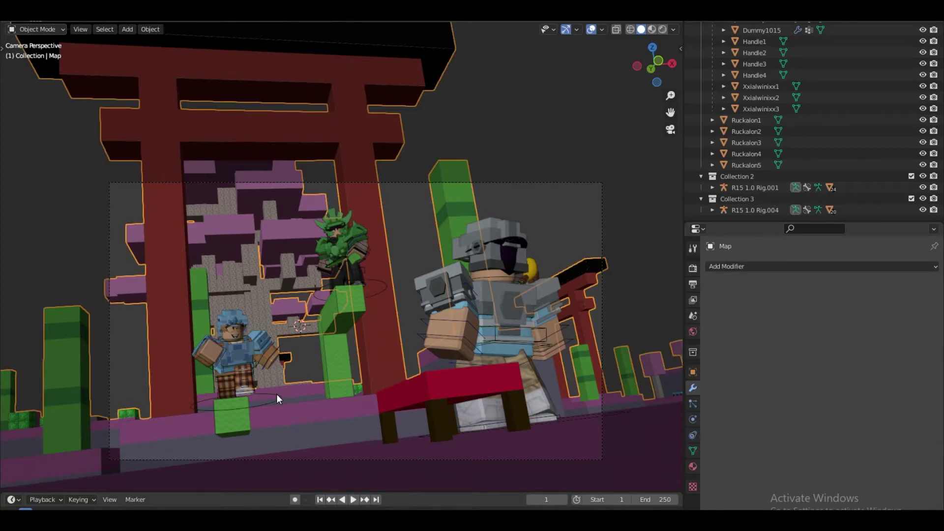
click(276, 394)
key(r)
key(z)
click(324, 378)
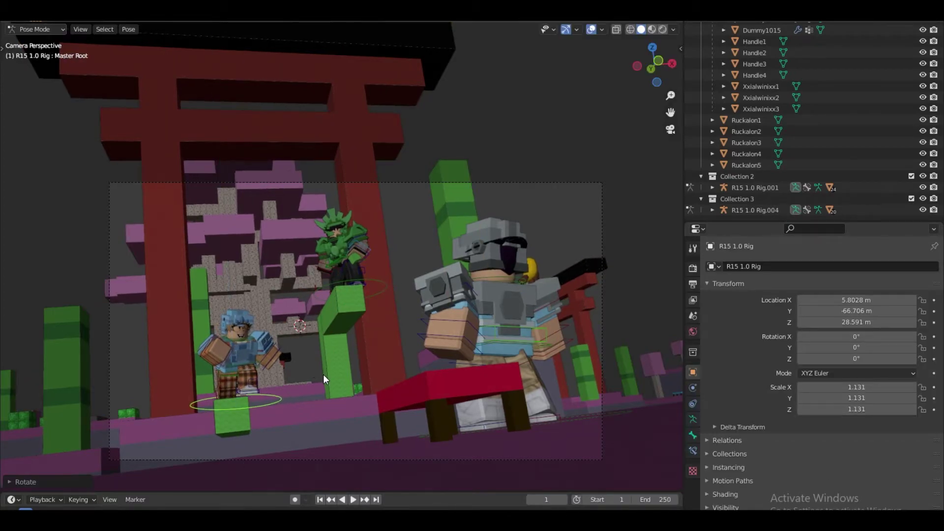
Step: Select the blue-armored character's head and rotate it freely with Trackball rotation towards the camera
scroll(275, 364, up, 5)
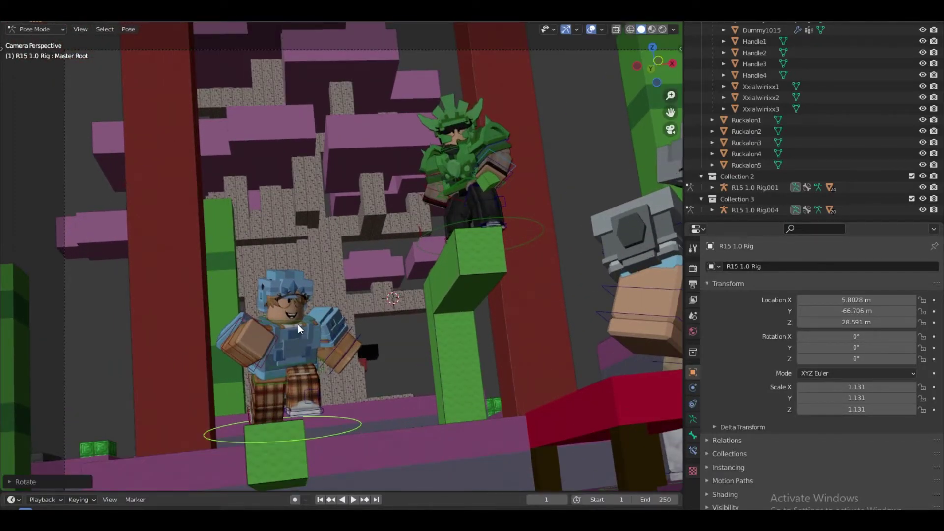
click(298, 324)
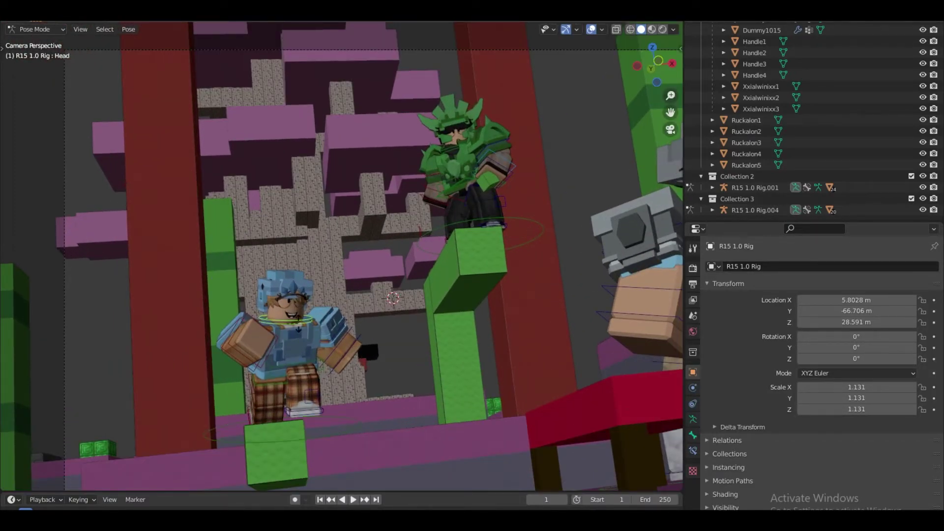
key(r)
key(r)
click(323, 312)
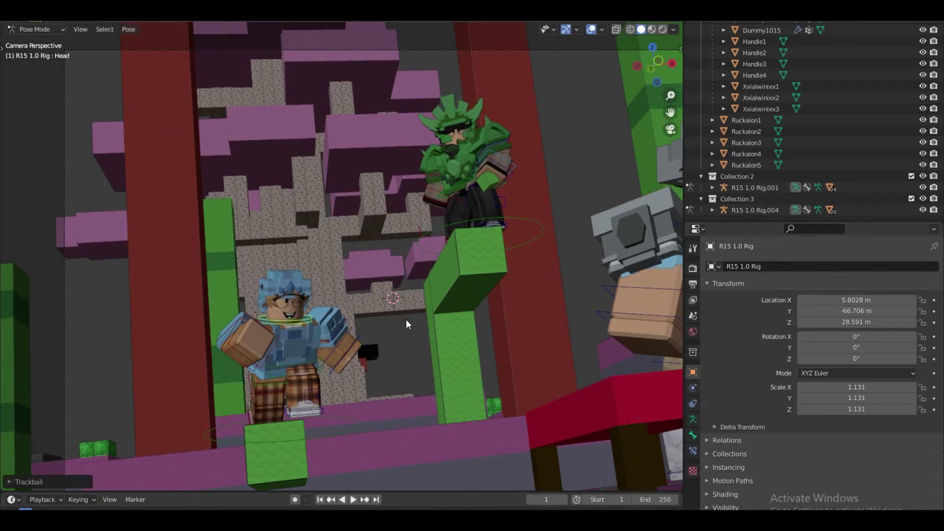
Step: Duplicate the small wool block held by the green-armored character and place the copy at the blue-armored character's right hand
click(294, 456)
middle_drag(296, 453, 299, 449)
key(shift+grave)
key(w)
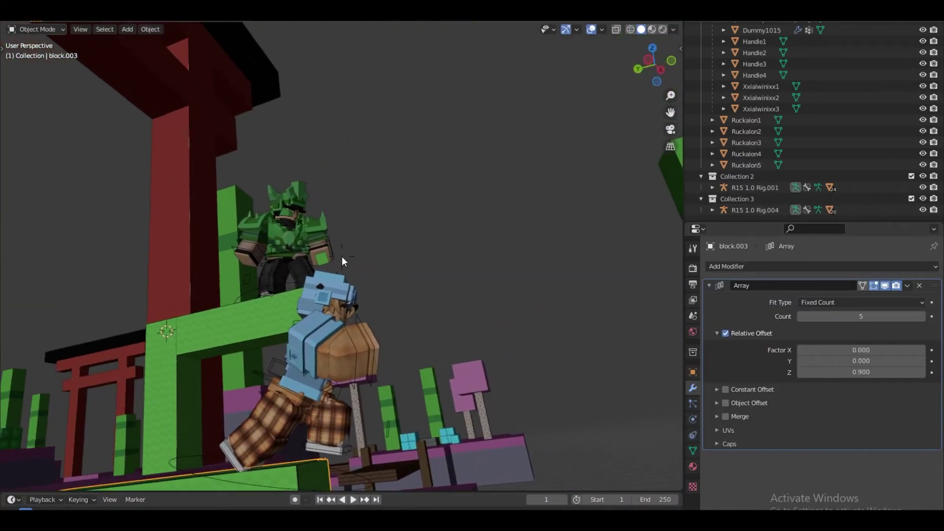
click(342, 257)
click(321, 258)
key(shift+grave)
key(w)
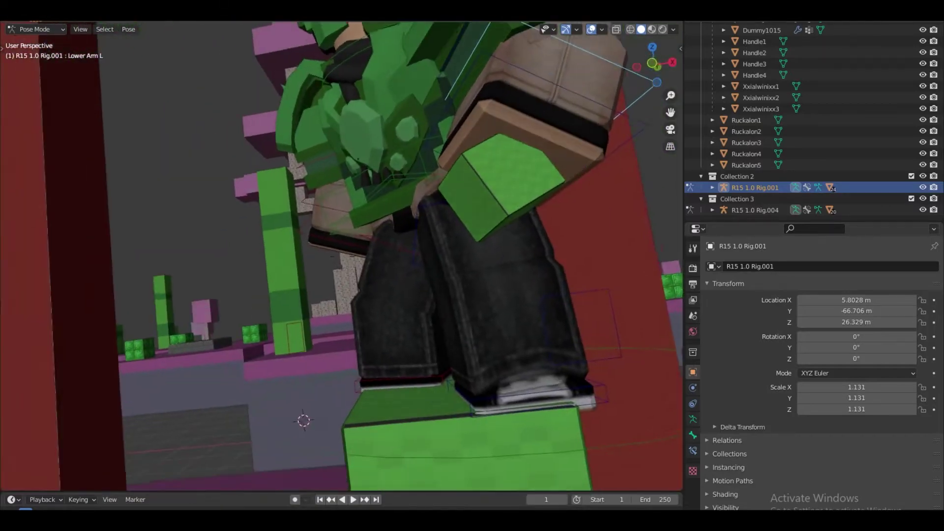
click(487, 211)
click(509, 193)
key(shift+grave)
key(s)
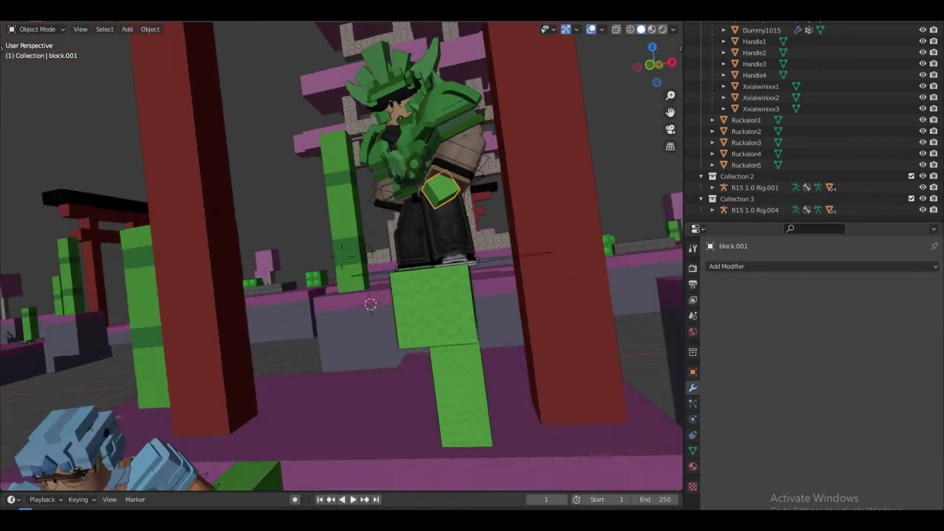
click(342, 256)
key(shift+d)
click(128, 417)
scroll(341, 257, up, 6)
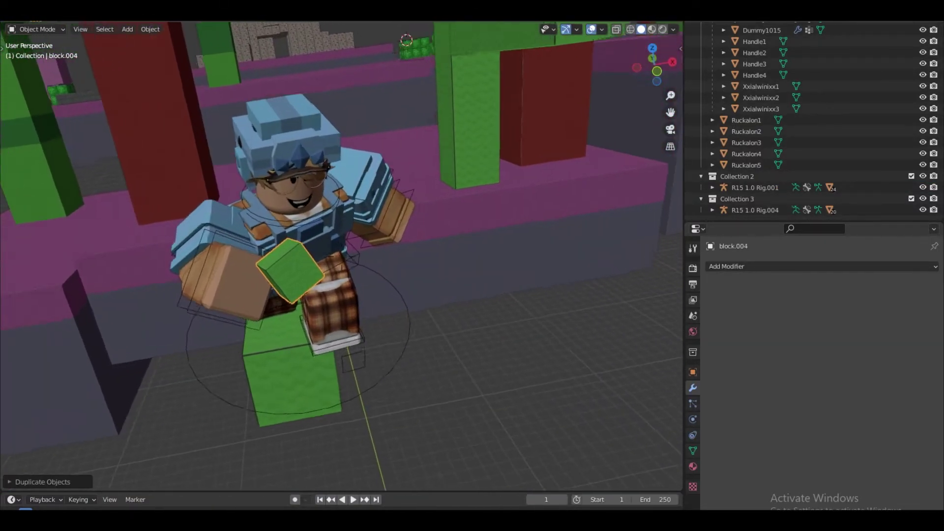
Step: Rotate the copied wool block to align with the blue-armored character's right forearm
key(r)
key(r)
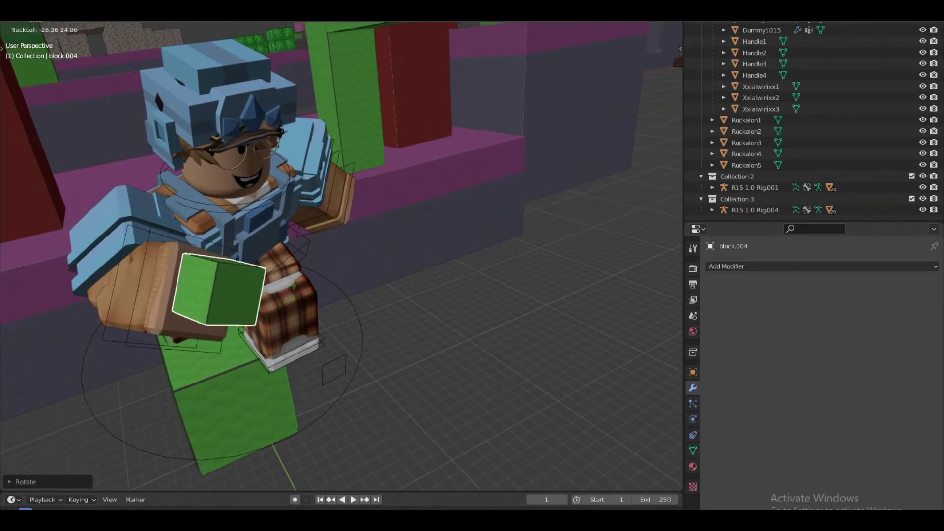
click(300, 277)
shift+middle_drag(301, 278, 352, 234)
key(r)
click(352, 233)
Step: Move the copied wool block against the end of the blue-armored character's right lower arm
key(g)
click(407, 243)
middle_drag(407, 243, 339, 256)
key(a)
click(342, 256)
key(g)
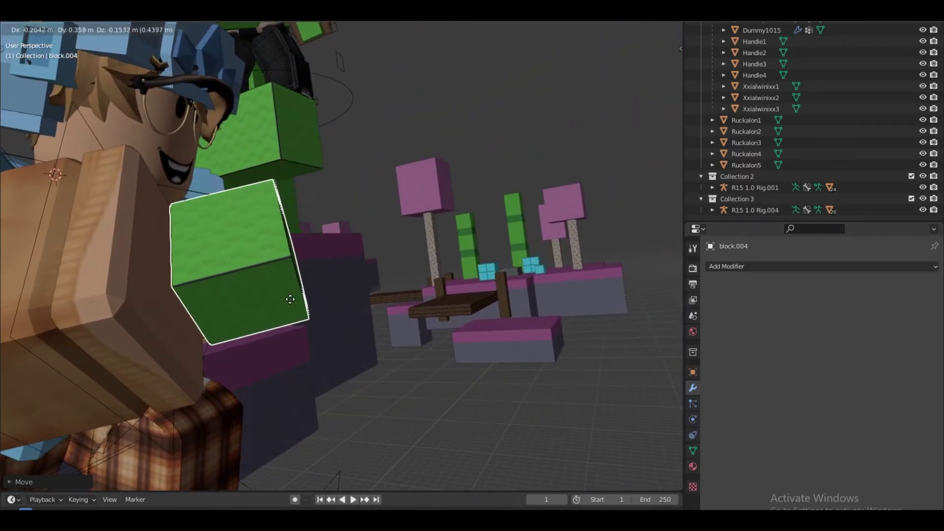
click(265, 301)
key(shift+grave)
key(d)
click(342, 256)
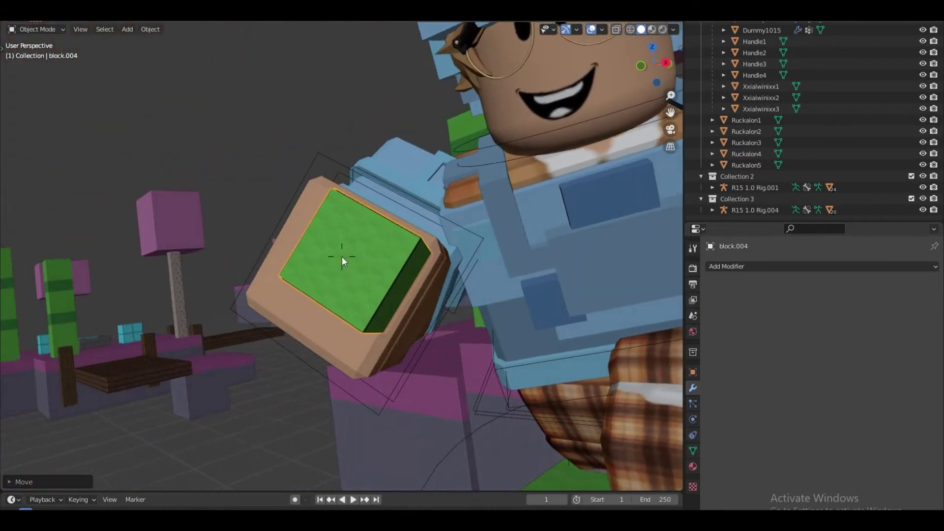
Step: Fine-tune the held block's position on the blue-armored character's hand from the front and side, and return to camera view
key(g)
click(424, 261)
key(shift+grave)
key(d)
click(341, 255)
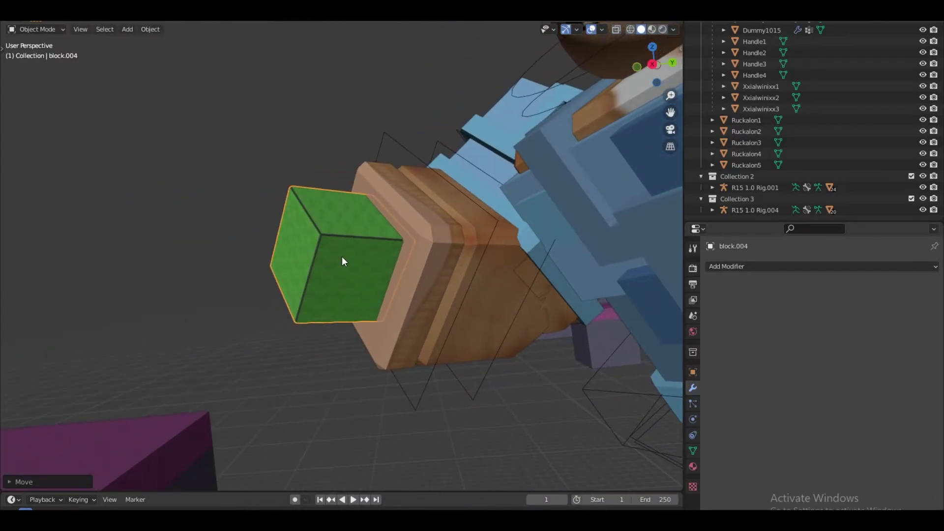
key(g)
click(337, 255)
key(shift+grave)
key(a)
key(KP_0)
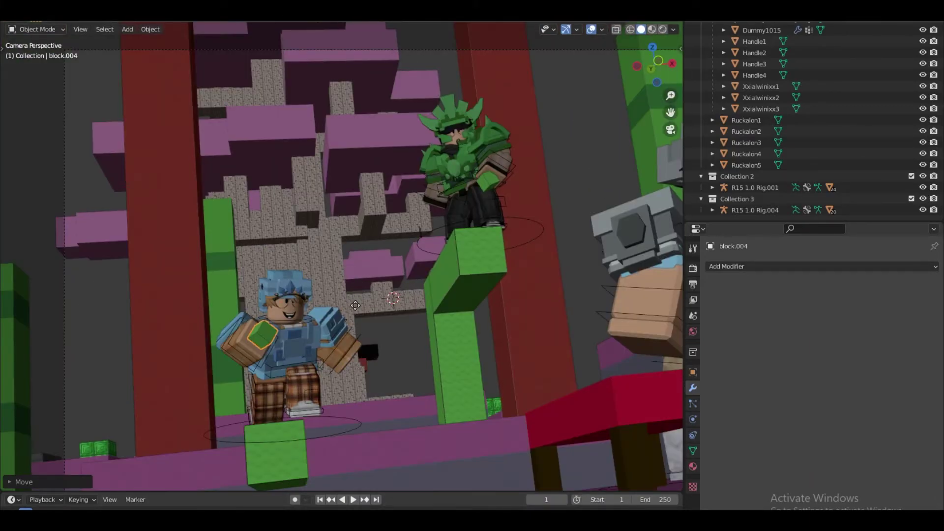
Step: Put the blue-armored character's rig in Pose Mode and rotate its left upper arm
click(341, 325)
click(344, 321)
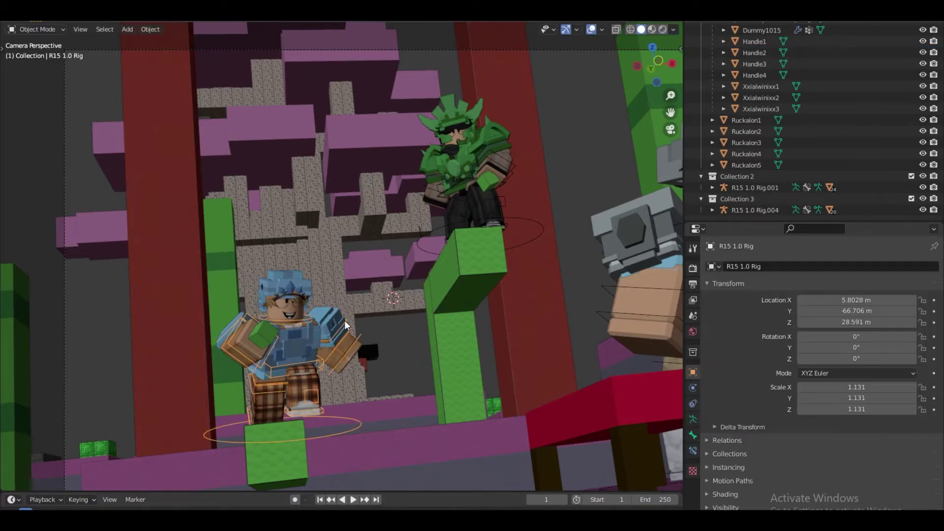
key(ctrl+Tab)
click(356, 328)
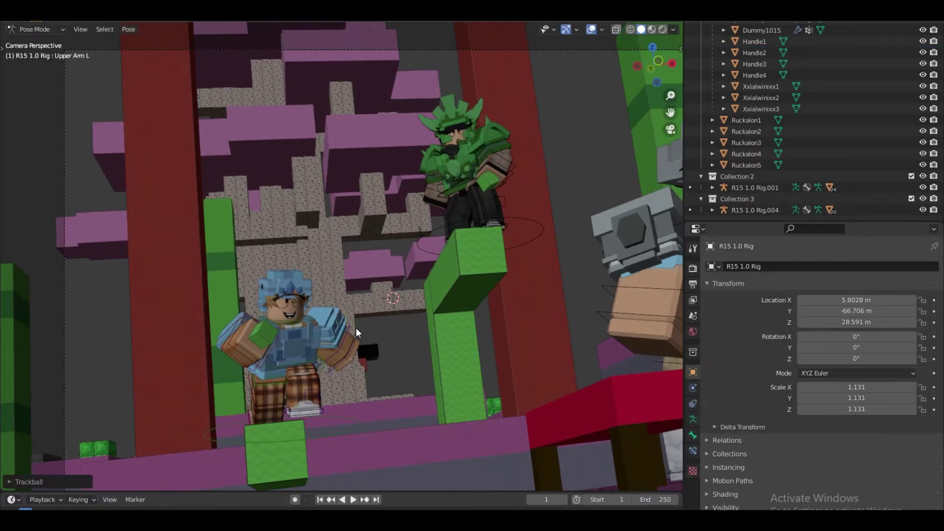
scroll(388, 350, down, 5)
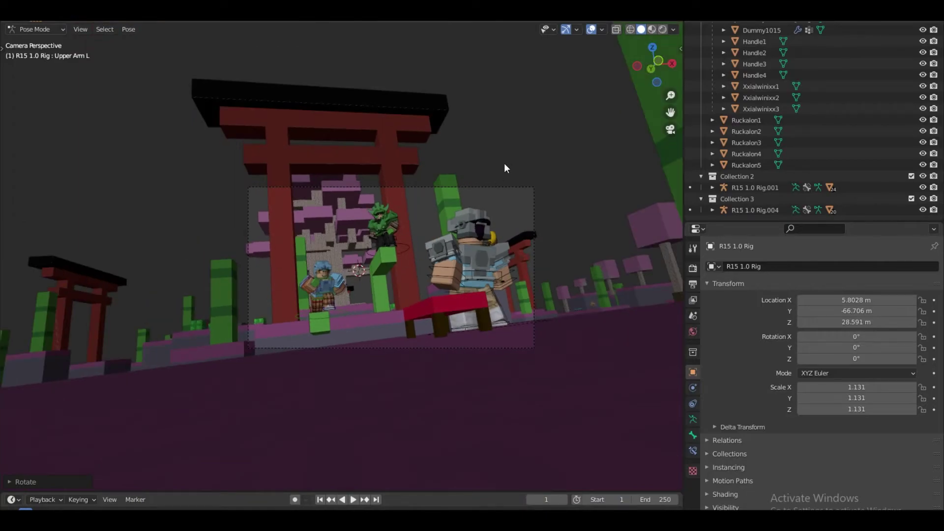
Step: Import the sword models from a Wavefront OBJ file with the geometry split by group
click(435, 187)
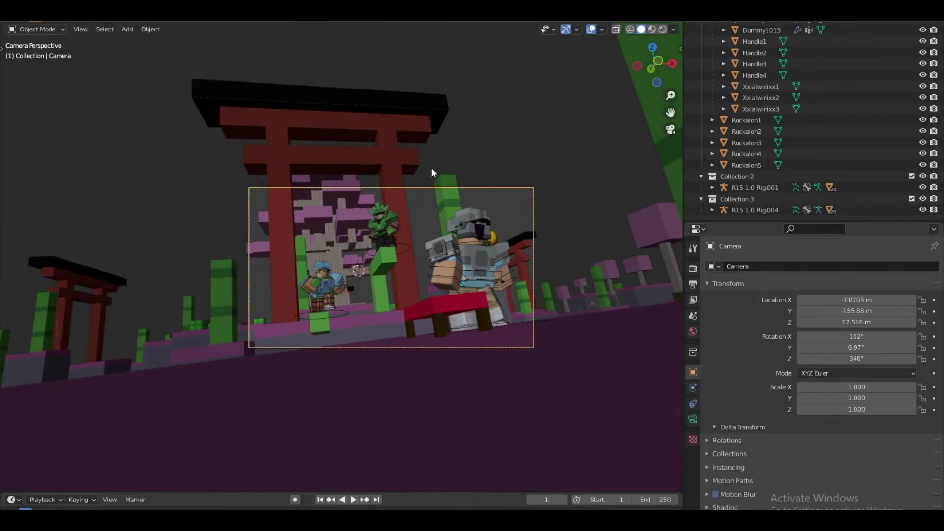
click(24, 10)
mouse_move(94, 149)
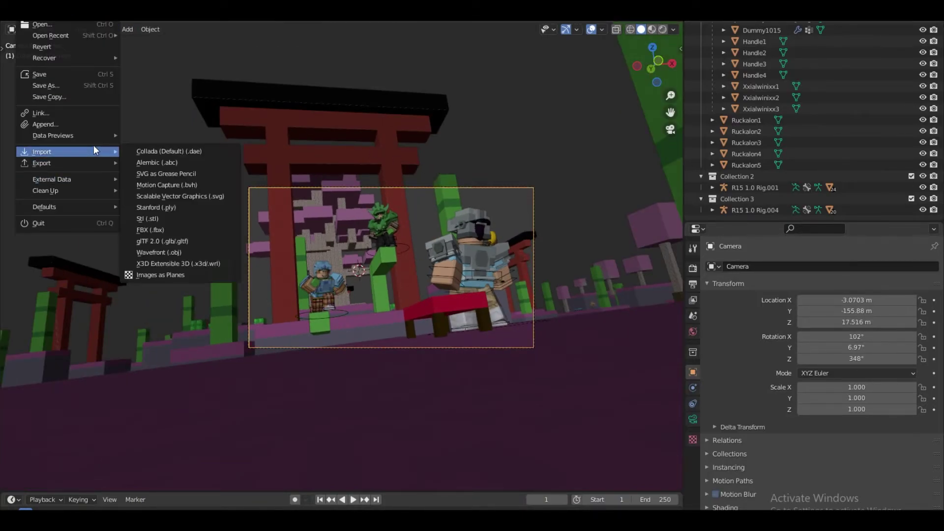
click(162, 254)
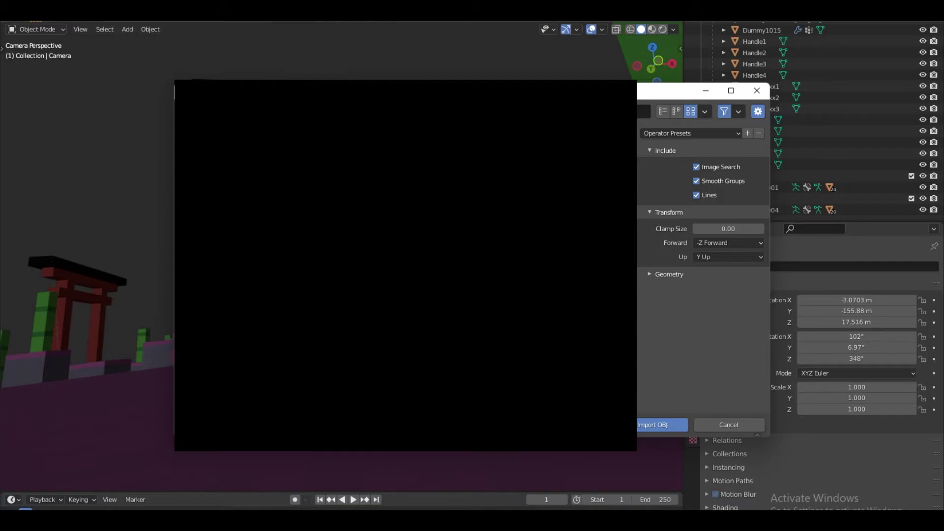
click(669, 274)
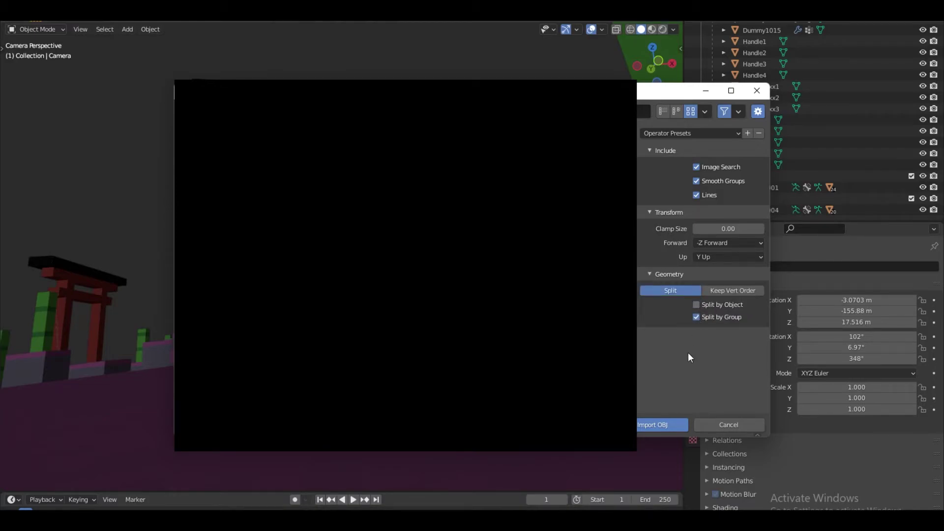
click(656, 423)
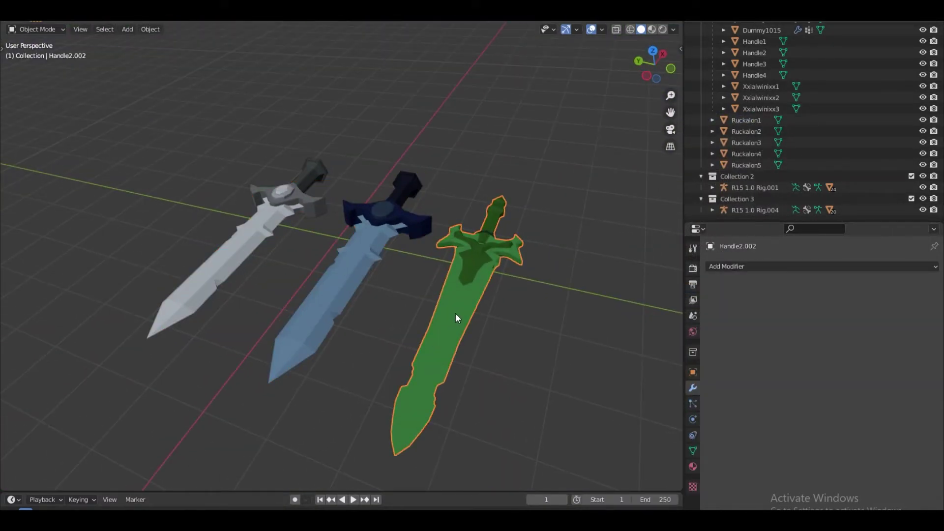
Step: Box-select the green sword's whole mesh in wireframe Edit Mode and separate it by selection
key(Tab)
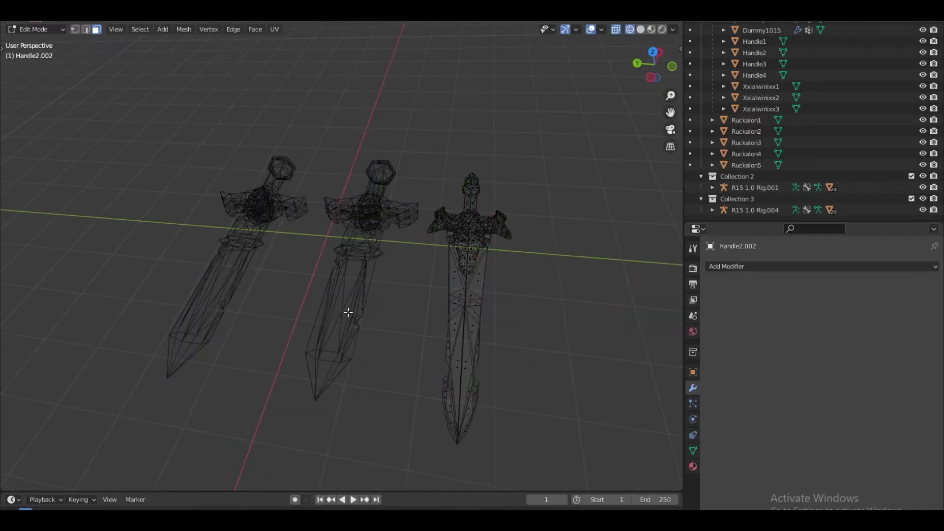
mouse_move(501, 196)
mouse_down()
mouse_move(484, 206)
mouse_move(472, 408)
mouse_up()
key(p)
click(470, 408)
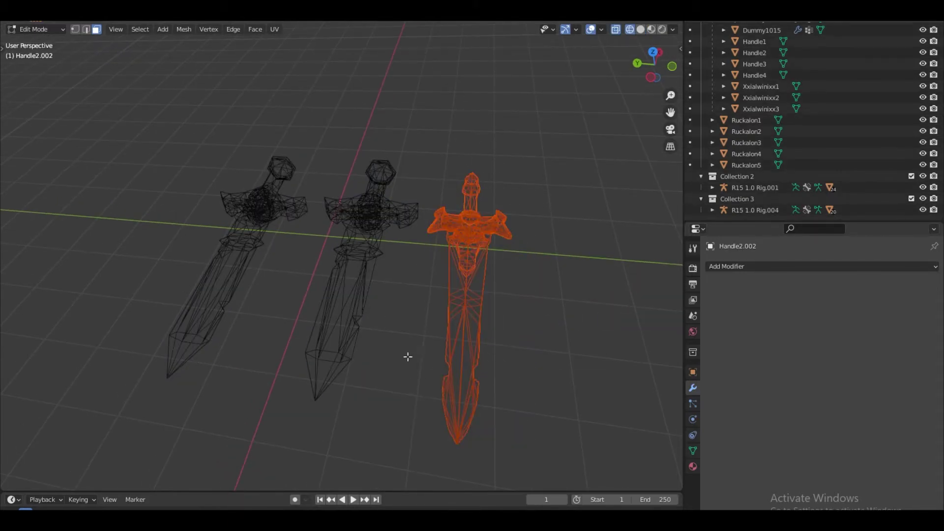
Step: Separate the blue sword's mesh into its own object and select that object
key(Tab)
click(366, 267)
key(Tab)
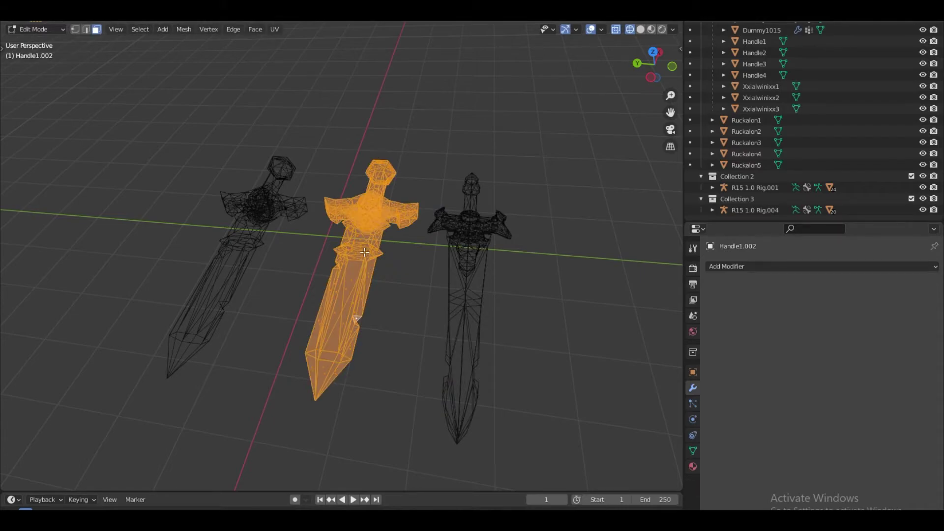
key(p)
click(364, 251)
click(364, 251)
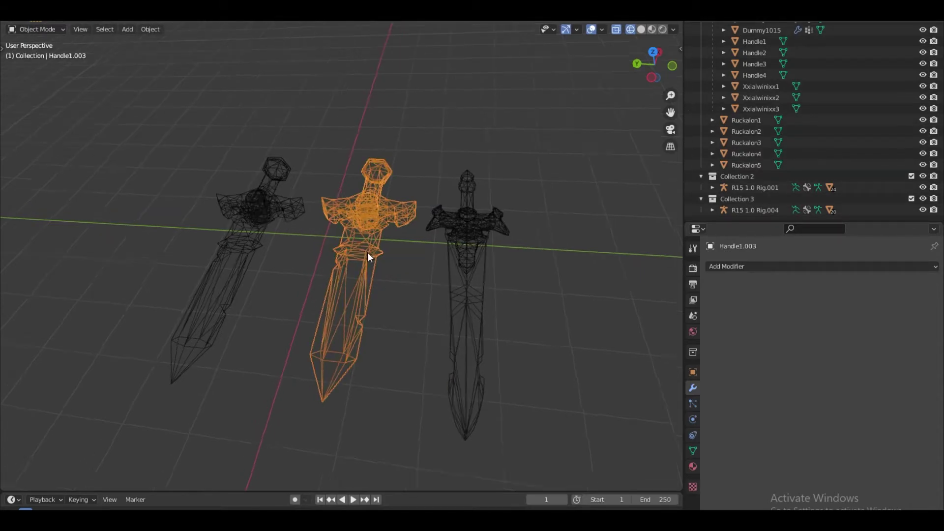
mouse_move(367, 252)
middle_down()
mouse_move(386, 245)
mouse_move(379, 236)
mouse_move(398, 210)
mouse_move(431, 232)
mouse_move(442, 297)
mouse_move(289, 290)
mouse_move(359, 284)
middle_up()
key(r)
key(r)
right_click(375, 228)
Step: Snap the 3D cursor to the end of the blue sword's grip and set the sword's origin to the 3D cursor
key(Tab)
key(shift+z)
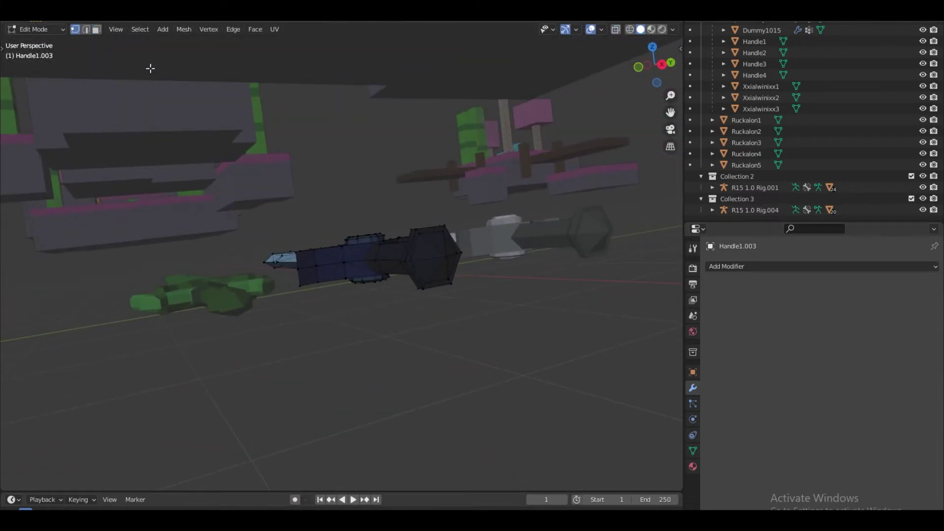
key(ctrl+Tab)
click(499, 306)
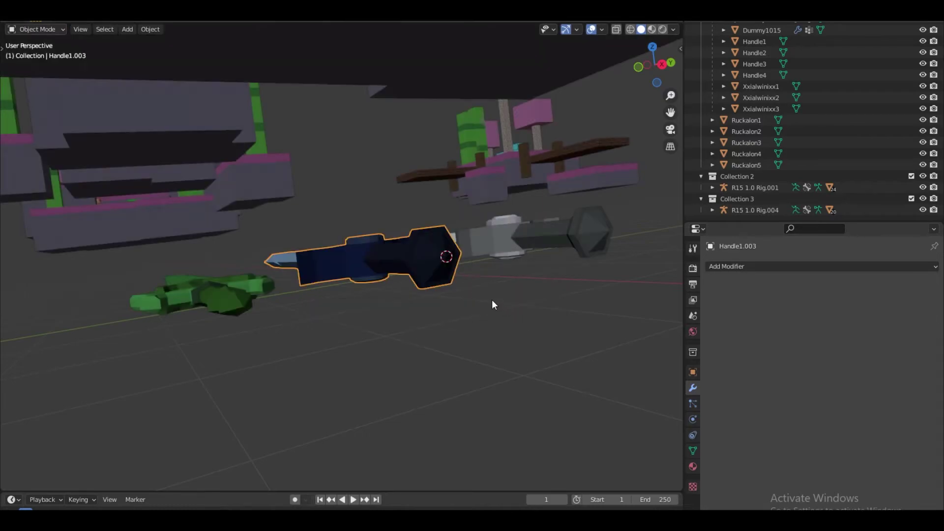
click(149, 29)
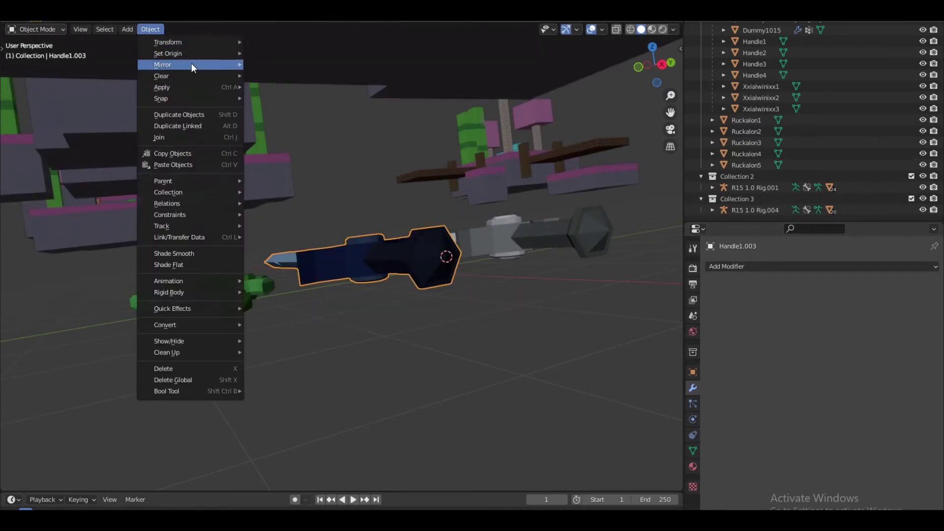
mouse_move(193, 52)
click(325, 79)
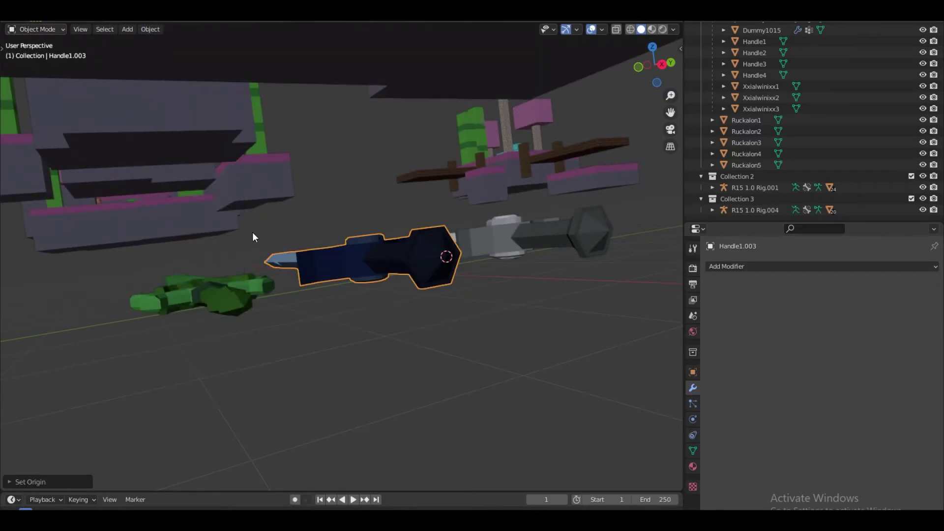
Step: Snap the 3D cursor to the end of the green sword's grip and set that sword's origin to the 3D cursor
click(246, 295)
key(Tab)
key(shift+s)
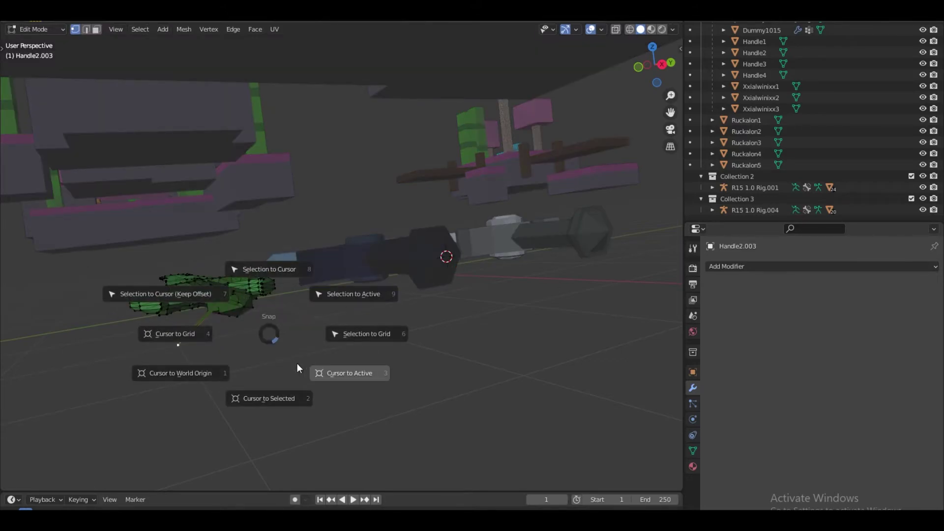
click(304, 363)
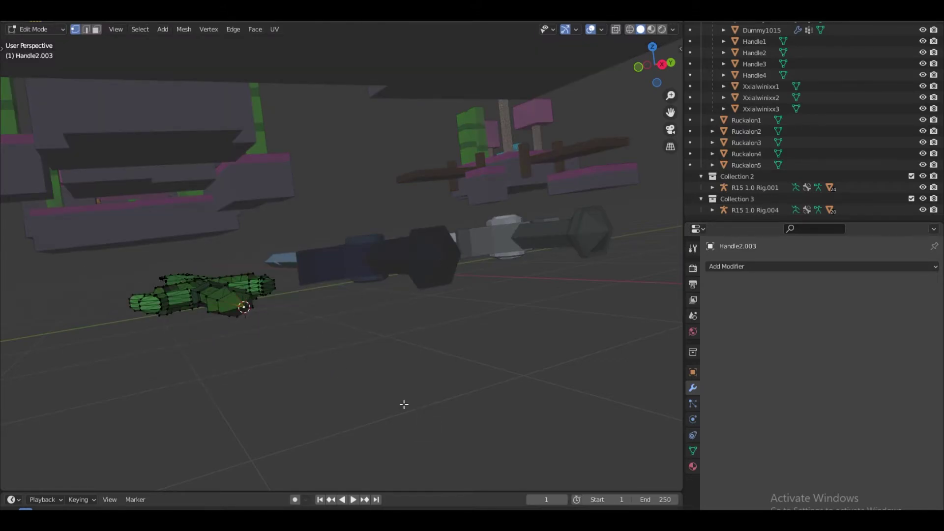
key(Tab)
click(150, 30)
click(275, 74)
Step: Snap the 3D cursor to the end of the white sword's grip and set that sword's origin to the 3D cursor
click(573, 224)
key(Tab)
middle_drag(556, 224, 502, 217)
key(shift+s)
key(Tab)
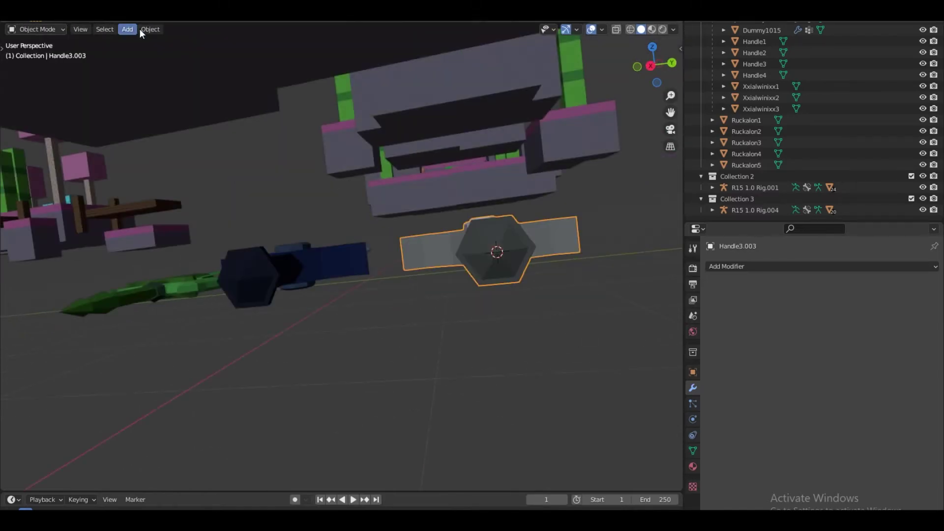
click(149, 30)
mouse_move(172, 53)
click(314, 76)
Step: Select all three swords and move them across the map to the posed characters beside the red gate
middle_drag(325, 123, 363, 212)
scroll(364, 212, down, 4)
drag(236, 344, 474, 219)
scroll(408, 234, down, 12)
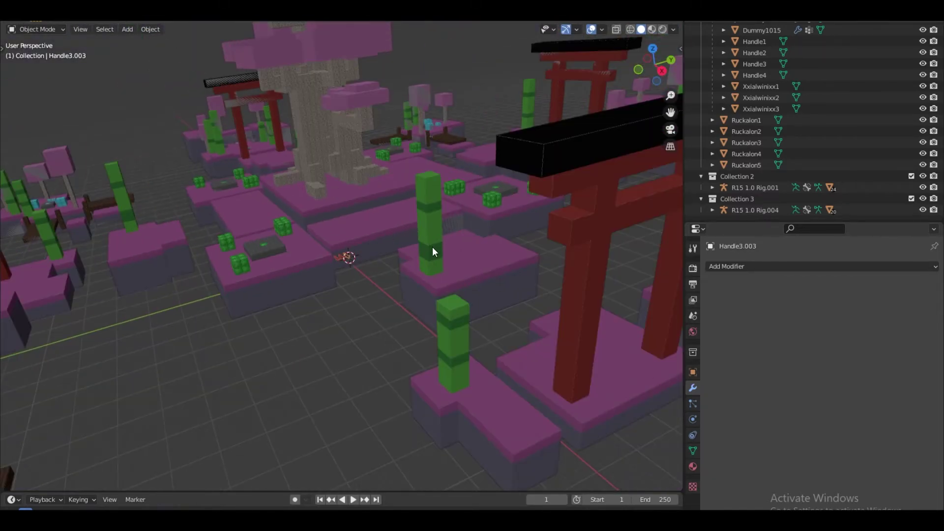
key(g)
click(158, 237)
key(shift+grave)
key(w)
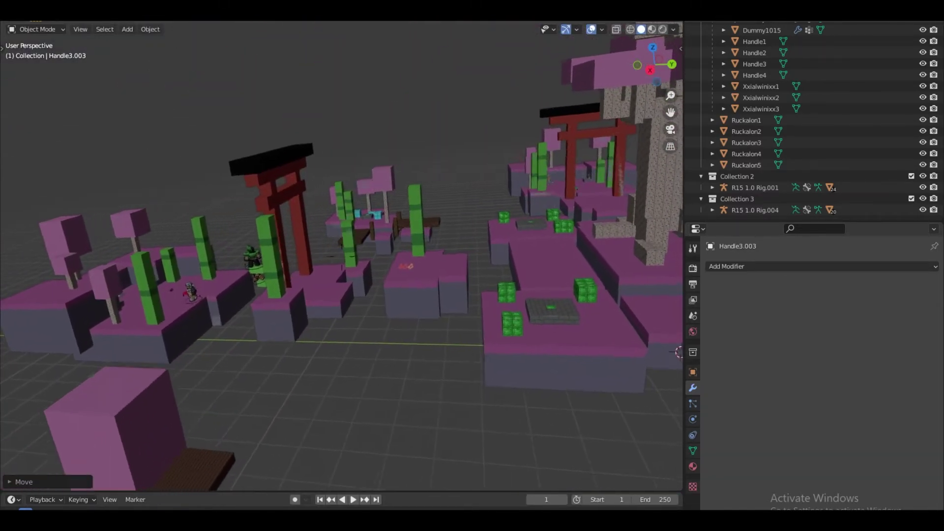
click(342, 257)
key(g)
click(165, 285)
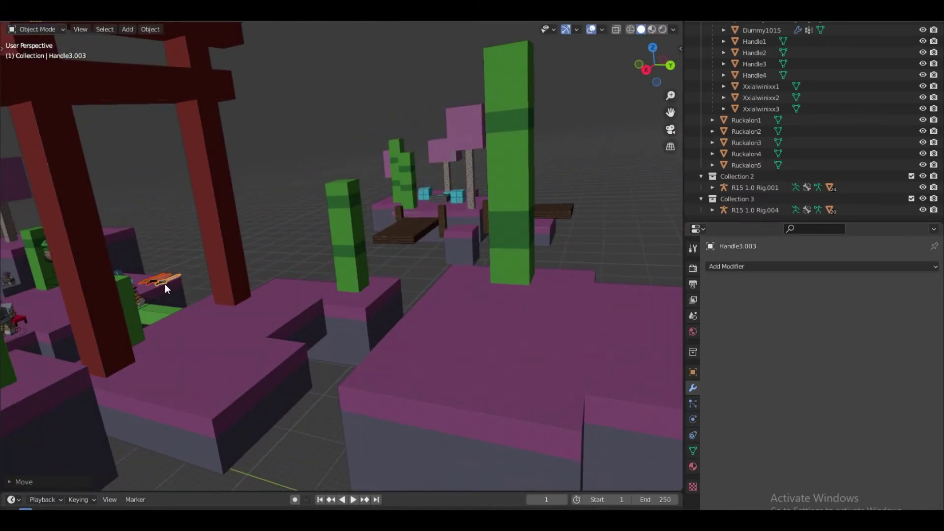
key(g)
click(99, 287)
Step: Rotate the three selected swords together with a trackball rotation in front of the posed characters
key(shift+grave)
key(w)
click(342, 257)
key(r)
key(r)
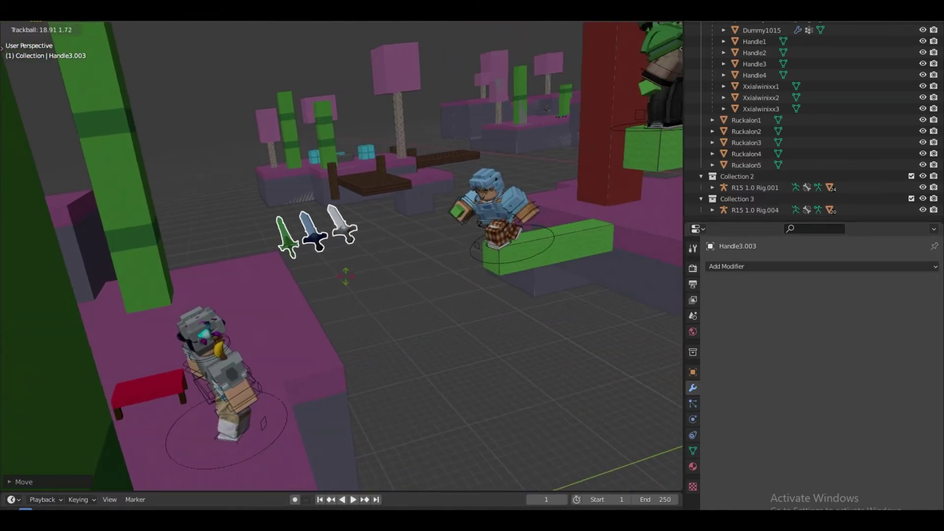
right_click(349, 308)
Step: Move the blue sword to the blue-armored character's lowered hand and rotate its blade to point forward, away from the body
click(313, 234)
key(g)
click(537, 202)
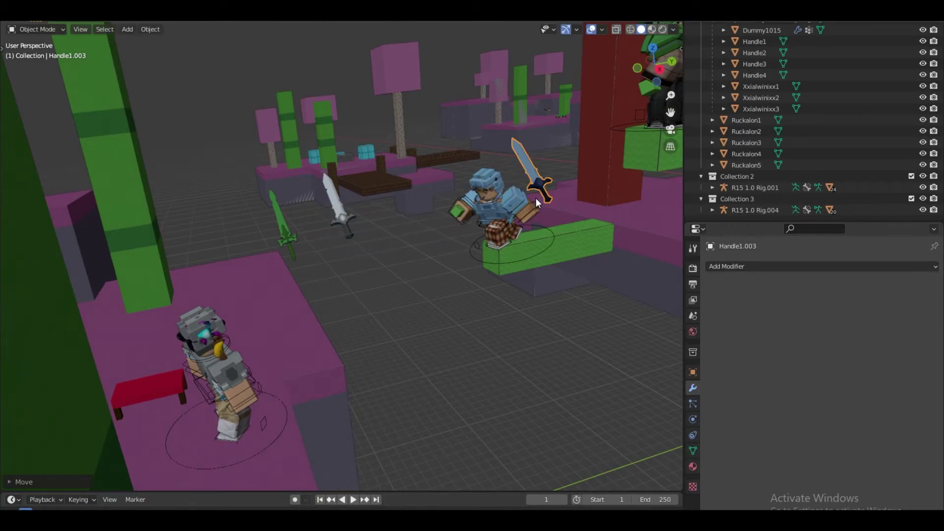
key(shift+grave)
key(w)
key(g)
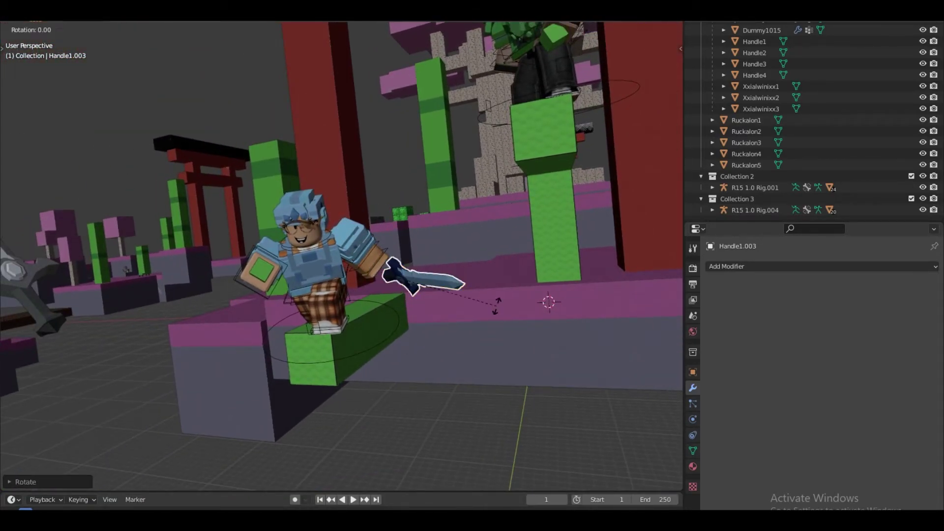
key(shift+grave)
key(w)
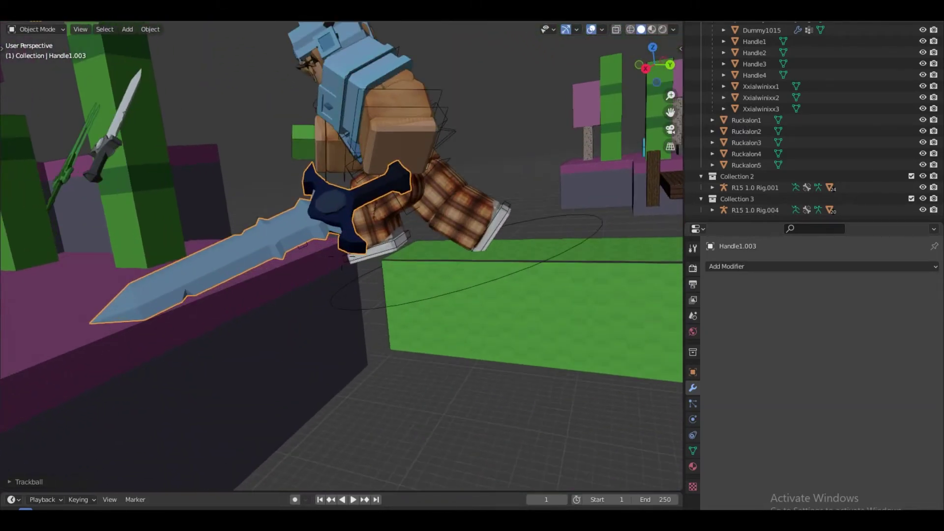
Step: Nudge the blue sword's handle toward the blue-armored character's fist, checking it from behind the arm
click(411, 274)
key(g)
click(440, 227)
key(shift+grave)
key(d)
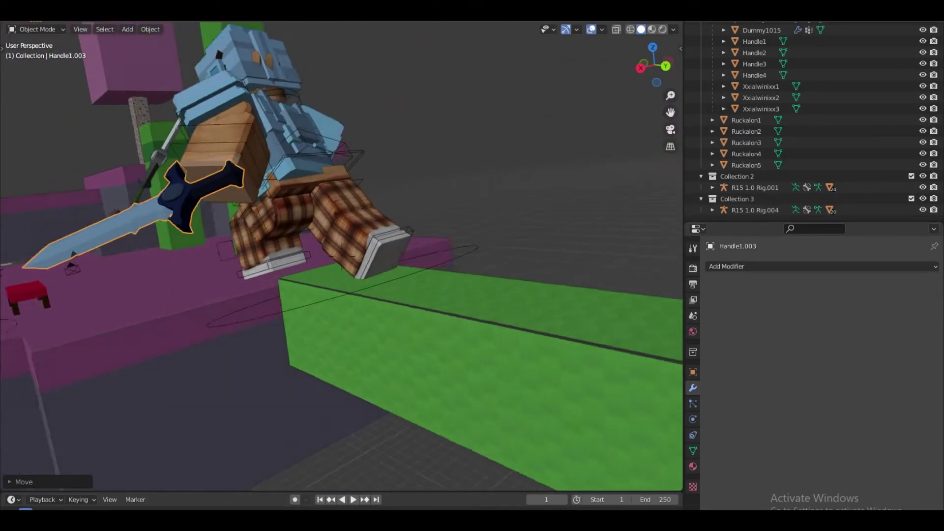
click(342, 256)
key(g)
click(361, 255)
Step: Fine-tune the blue sword's position from the side so its grip sits inside the blue-armored character's hand
key(shift+grave)
key(a)
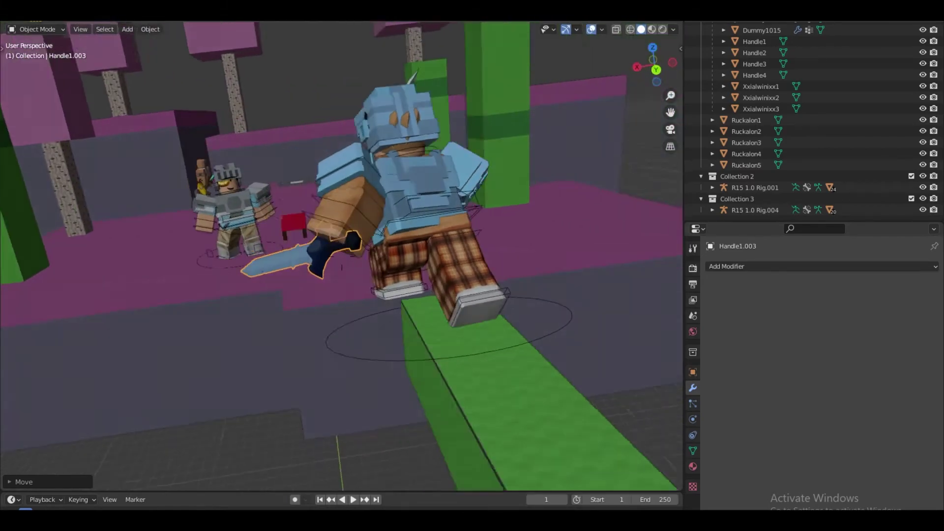
key(w)
click(342, 256)
key(g)
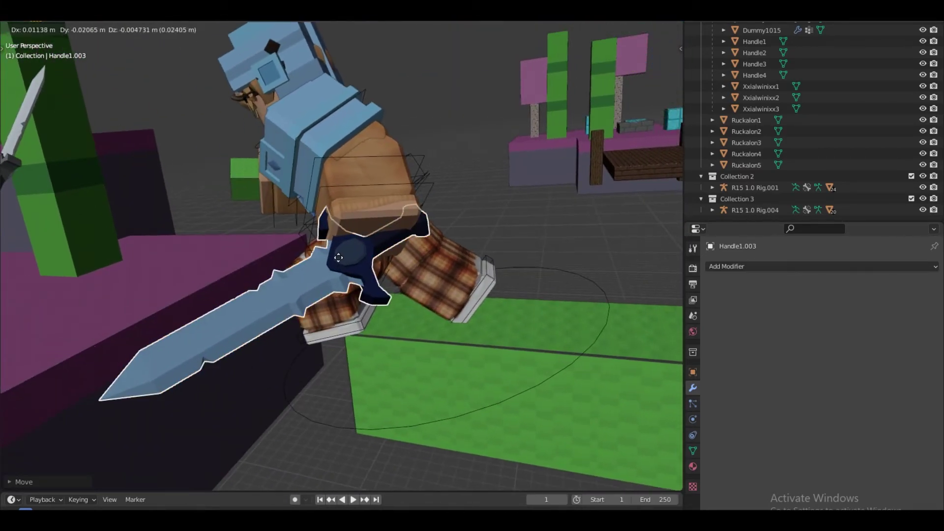
click(332, 261)
key(shift+grave)
key(a)
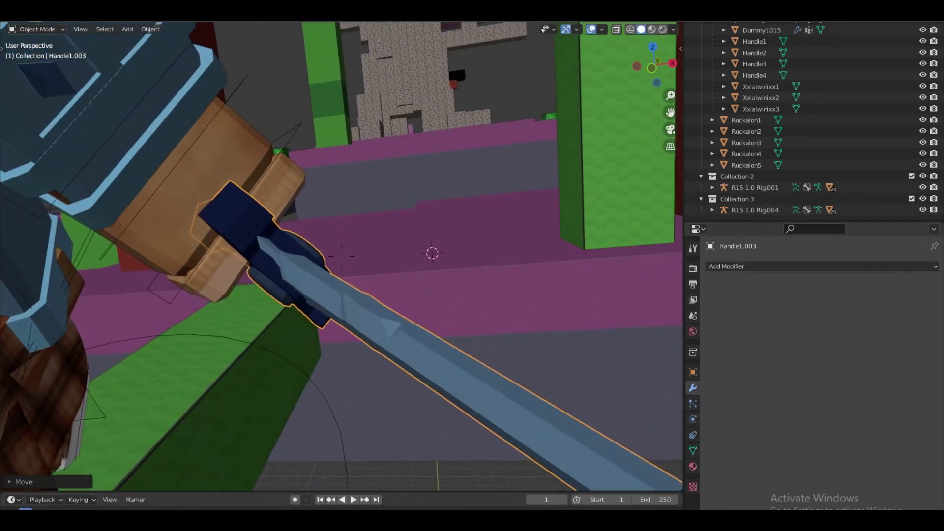
click(341, 256)
Step: Rotate and shift the blue sword in the camera view so its blade angles slightly upward, with viewport overlays hidden
key(shift+grave)
key(s)
click(341, 256)
key(KP_0)
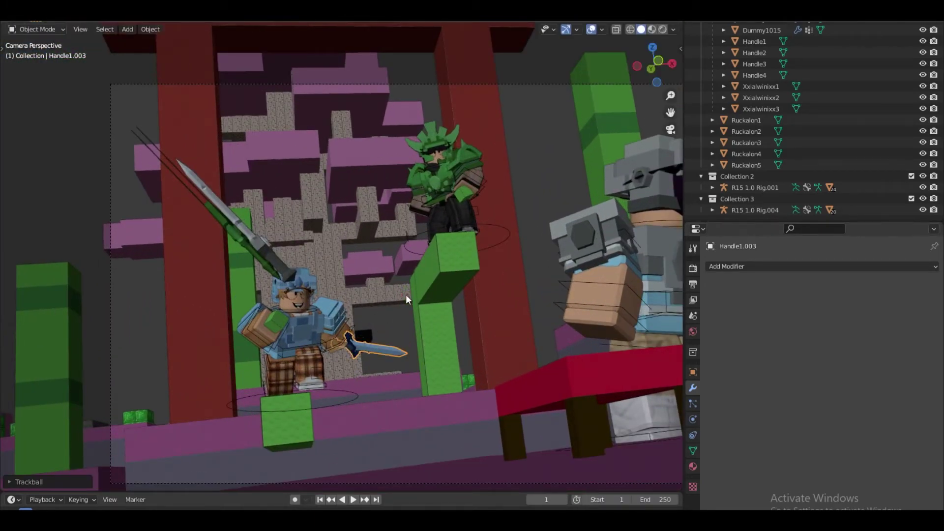
scroll(403, 332, up, 3)
key(shift+alt+z)
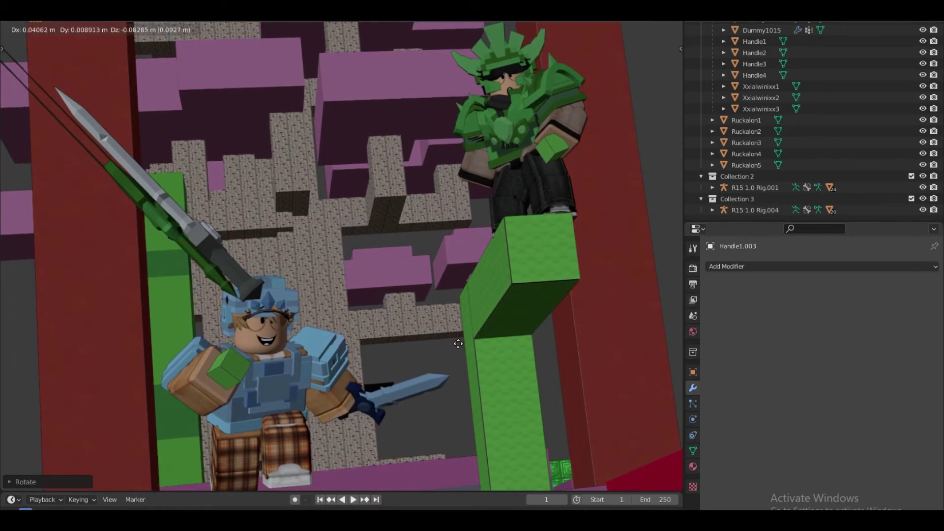
scroll(417, 336, down, 3)
Step: Move the white sword next to the iron-armored character's hand by the red bed and show the viewport overlays again
click(252, 231)
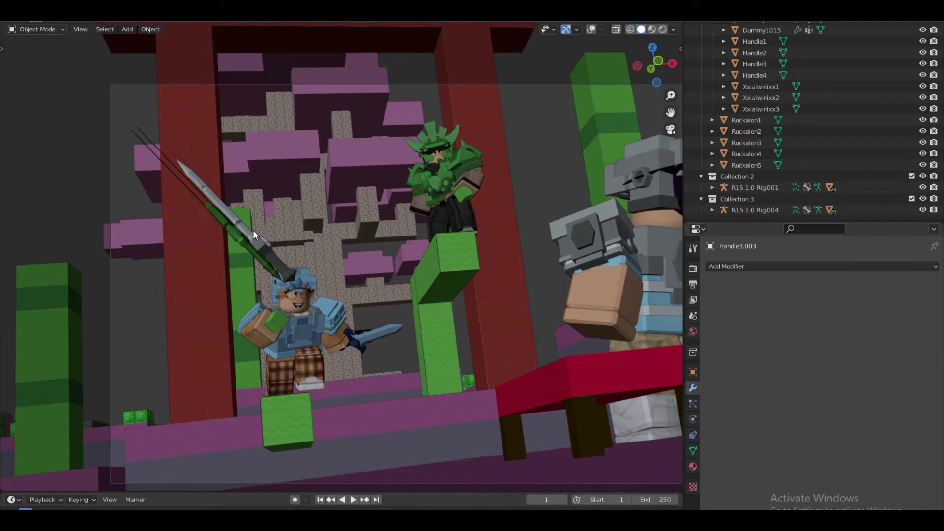
key(g)
click(558, 282)
scroll(559, 280, down, 2)
shift+middle_drag(531, 276, 435, 273)
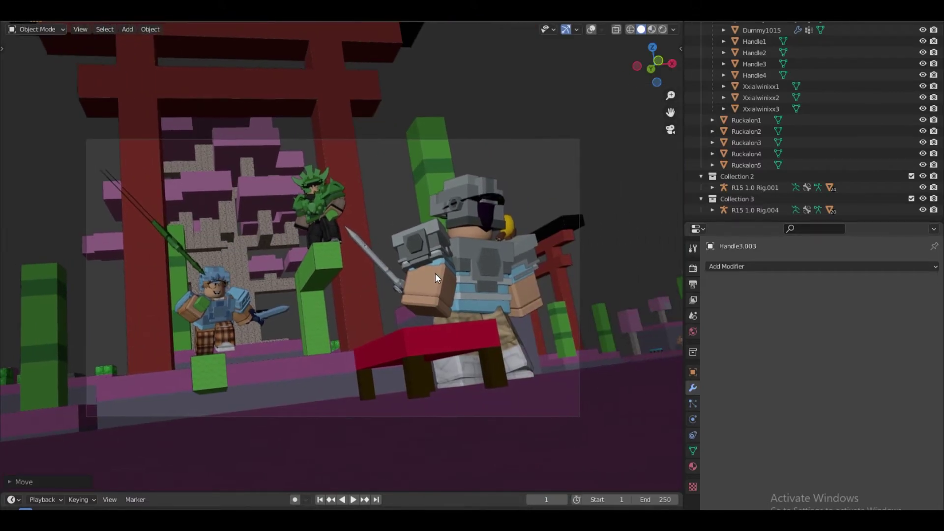
key(KP_0)
key(shift+alt+z)
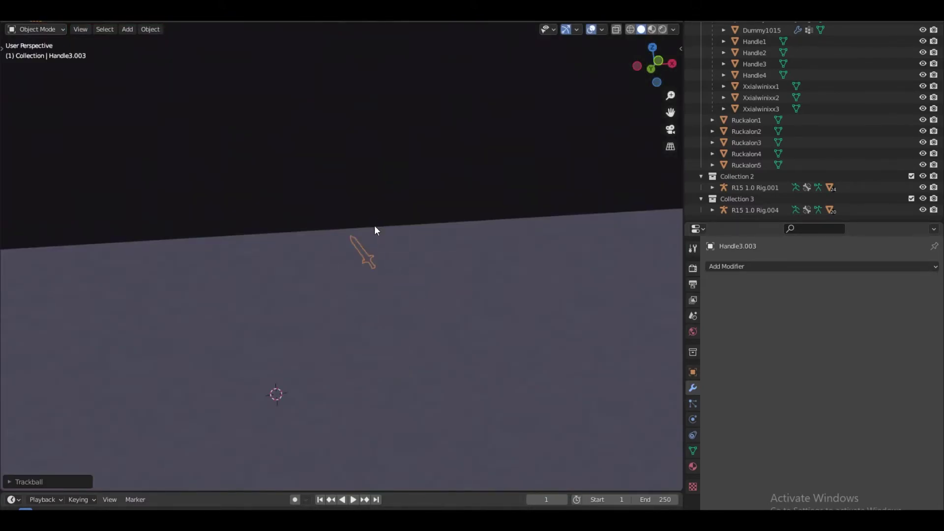
Step: Bring the white sword close to the iron-armored character and rotate it toward a forward-pointing hold
middle_drag(373, 225, 457, 241)
key(g)
click(538, 297)
middle_drag(374, 255, 344, 295)
key(r)
key(r)
click(473, 258)
key(g)
click(360, 216)
Step: Level the white sword's blade and seat its grip in the iron-armored character's hand
middle_drag(359, 216, 374, 260)
key(r)
click(585, 300)
key(g)
click(595, 290)
key(shift+grave)
key(g)
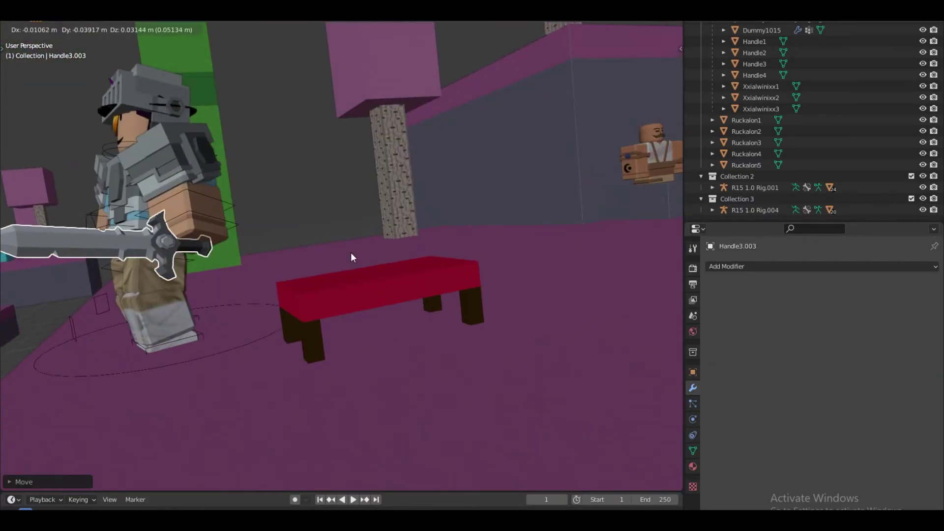
click(326, 245)
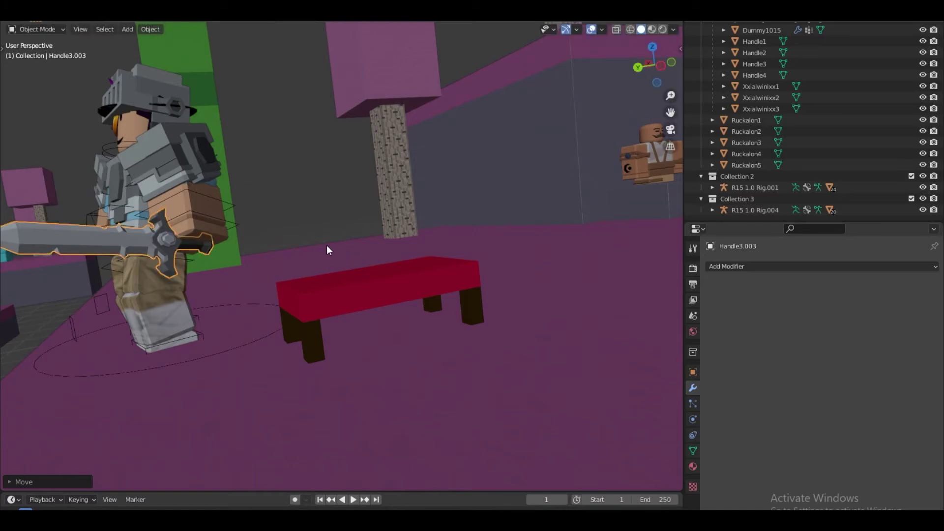
Step: Scale the white sword to suit the iron-armored character in the camera view
key(KP_0)
key(s)
click(421, 290)
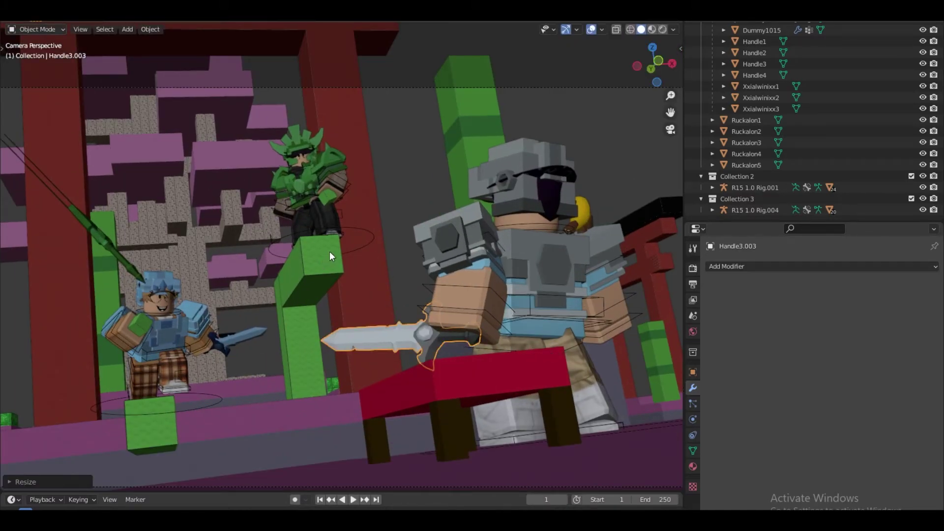
Step: Rotate the green sword so its broad side faces the camera and check it briefly in the rendered preview
click(105, 236)
key(r)
key(r)
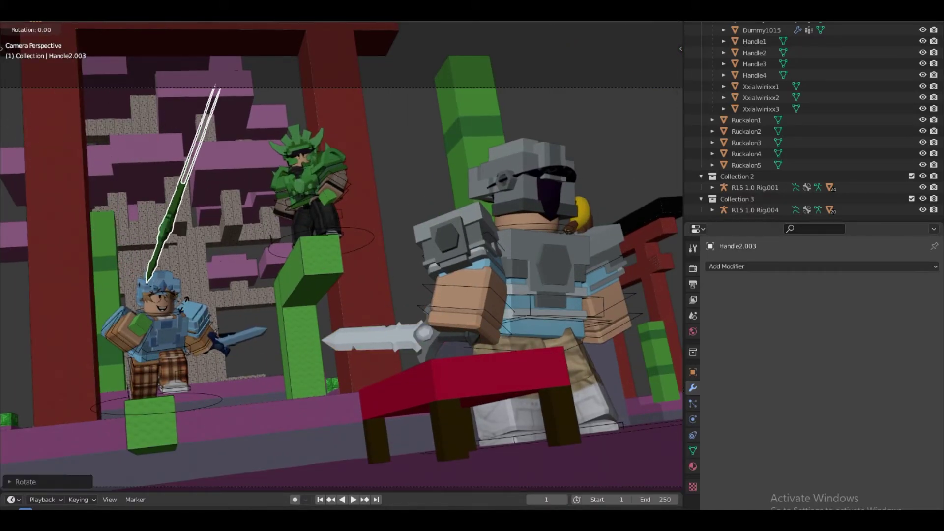
click(267, 349)
key(z)
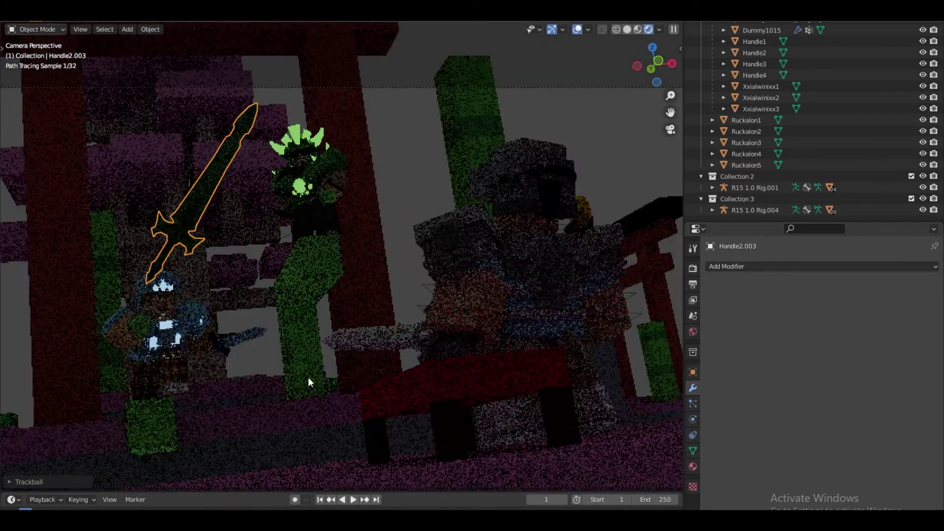
key(z)
click(611, 402)
Step: Move the green sword up to the green-armored character on the wool blocks and rotate it horizontal
middle_drag(457, 319, 322, 260)
scroll(410, 294, up, 4)
key(g)
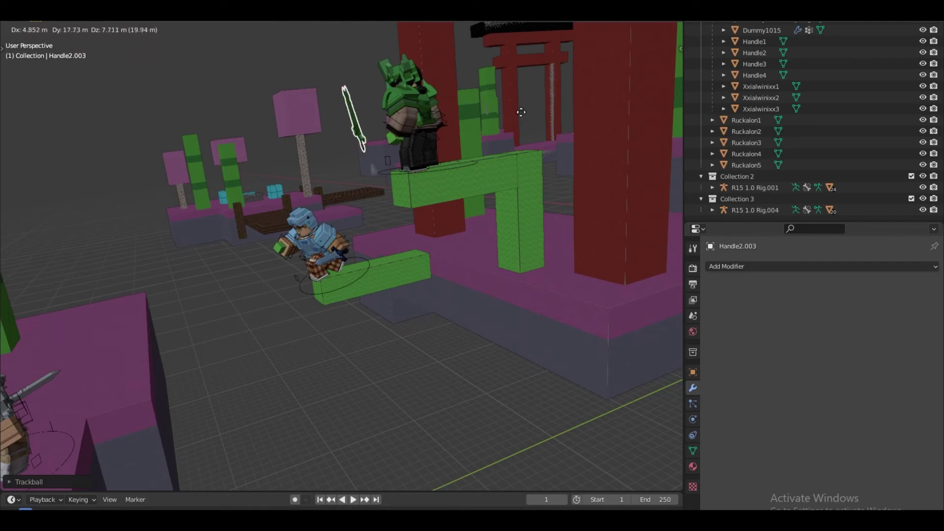
click(521, 111)
middle_drag(521, 111, 679, 118)
key(r)
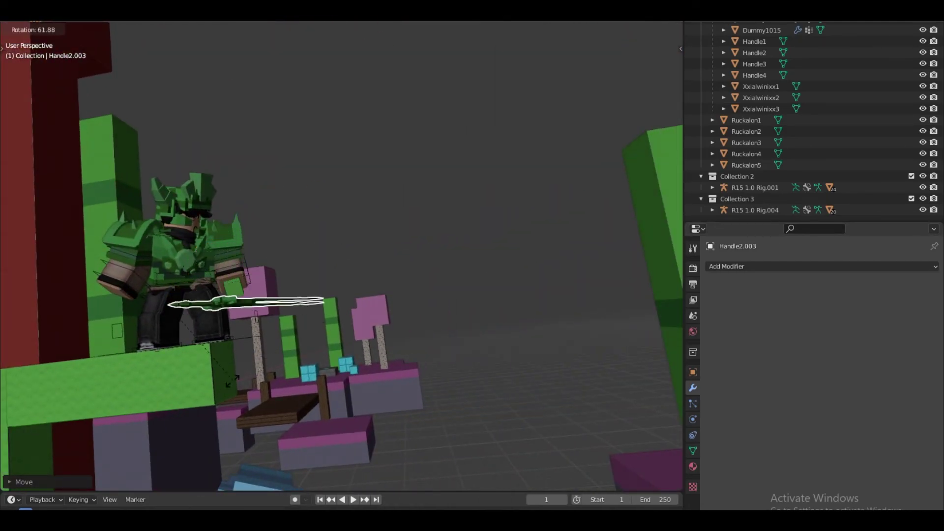
click(398, 226)
Step: Isolate the green sword for mesh editing and fill the gap along the blade's side beside the guard, using edge selection
scroll(398, 226, up, 5)
middle_drag(399, 226, 360, 255)
key(Tab)
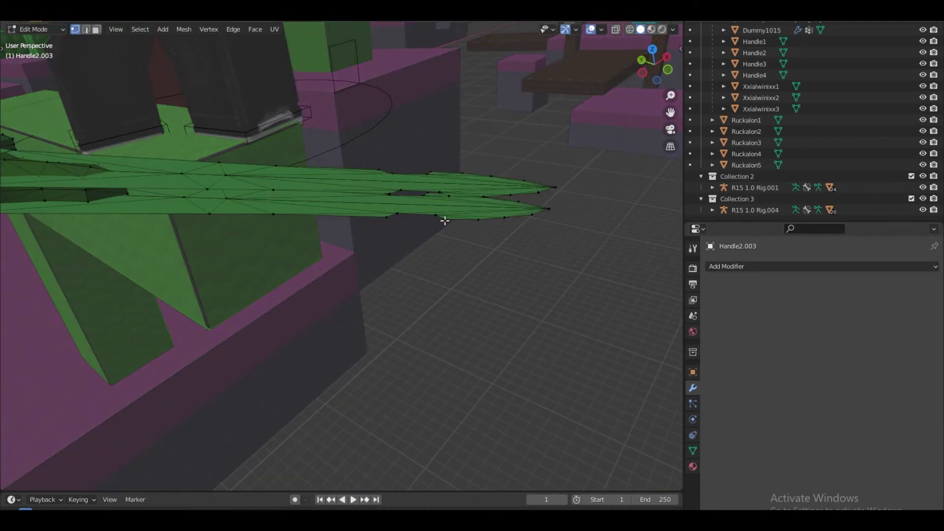
middle_drag(470, 226, 351, 294)
key(KP_Divide)
scroll(371, 267, up, 3)
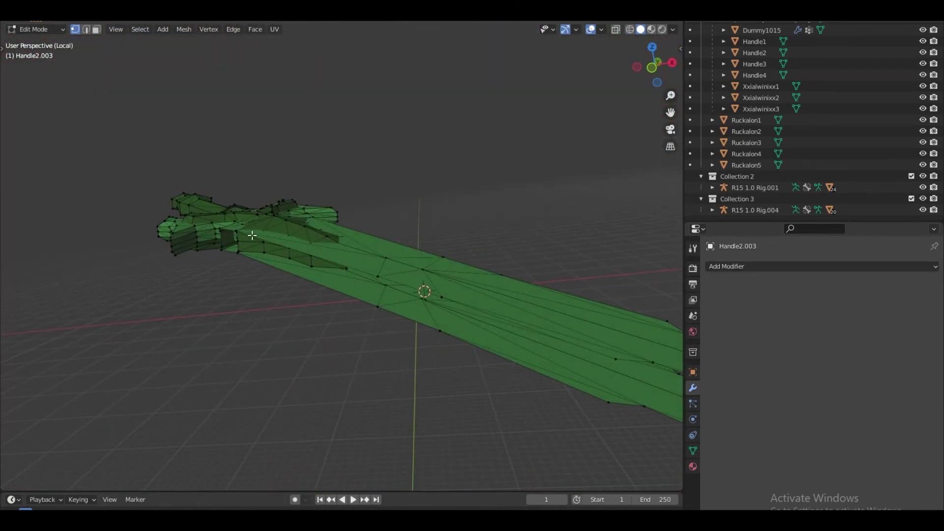
click(85, 29)
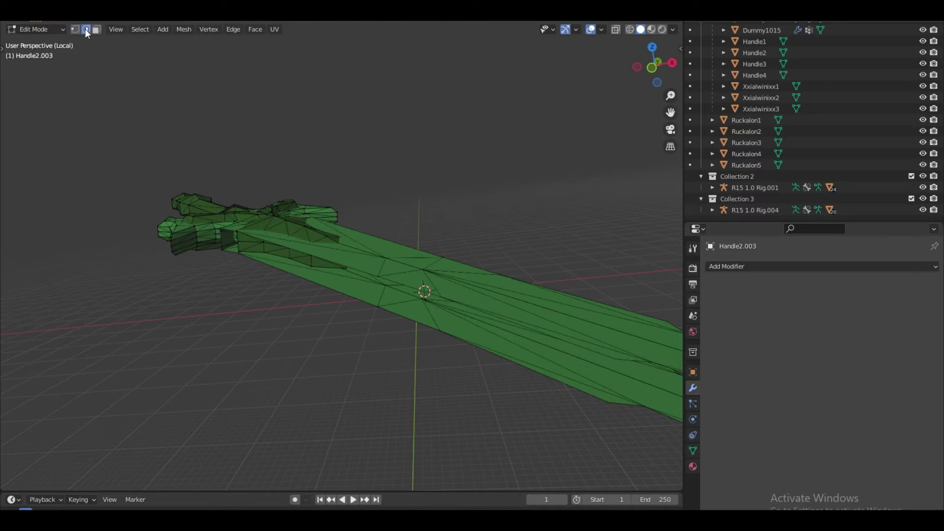
click(303, 276)
middle_drag(303, 276, 379, 273)
key(f)
shift+middle_drag(474, 318, 387, 283)
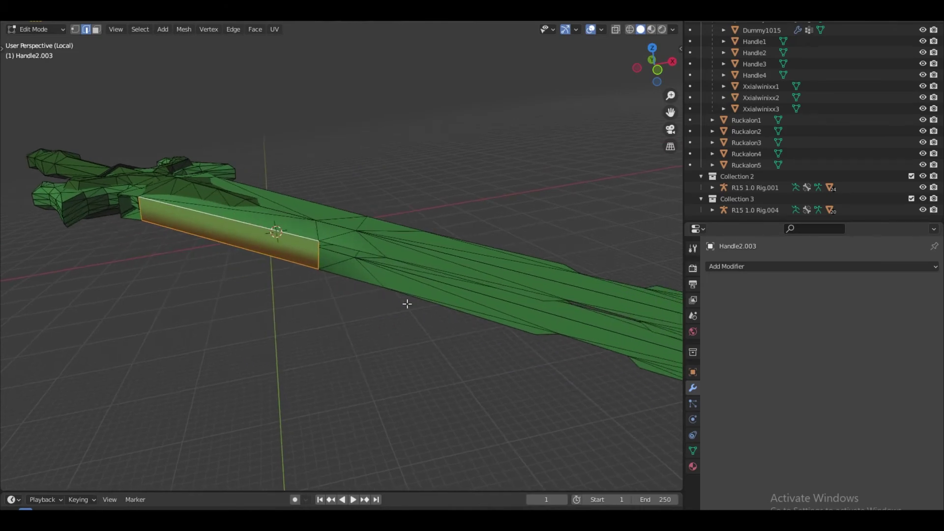
Step: Fill the next sections of the gap along the middle of the green sword's blade with faces
click(407, 304)
key(f)
click(430, 297)
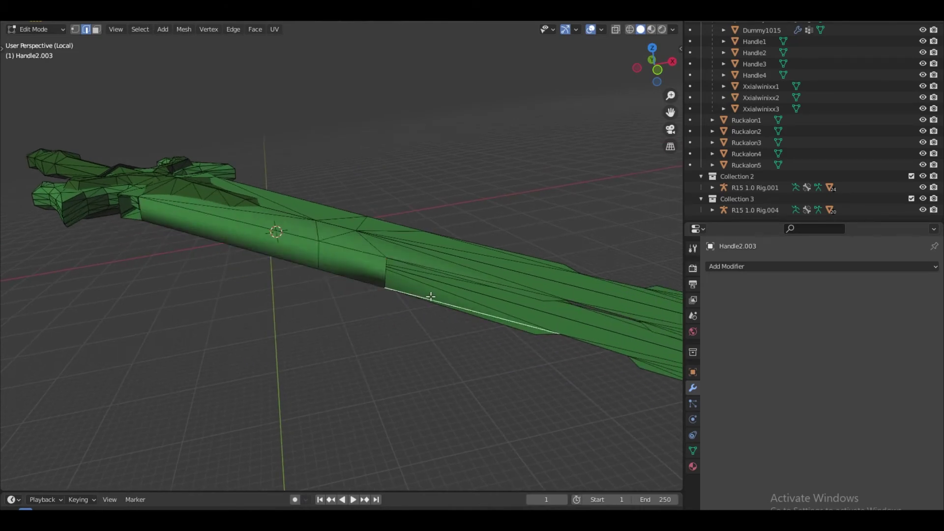
middle_drag(444, 276, 467, 339)
mouse_move(467, 339)
middle_down()
mouse_move(411, 333)
mouse_move(429, 385)
mouse_move(569, 95)
mouse_move(375, 185)
mouse_move(333, 253)
middle_up()
shift+click(459, 352)
key(f)
Step: Set the green sword to flat shading and fill the following gap section further along its blade
key(Tab)
key(Tab)
key(Tab)
right_click(409, 347)
click(408, 347)
key(Tab)
shift+click(434, 355)
key(f)
Step: Fill the two gap sections that close the blade's side up to the green sword's tip
middle_drag(382, 284, 350, 285)
click(390, 276)
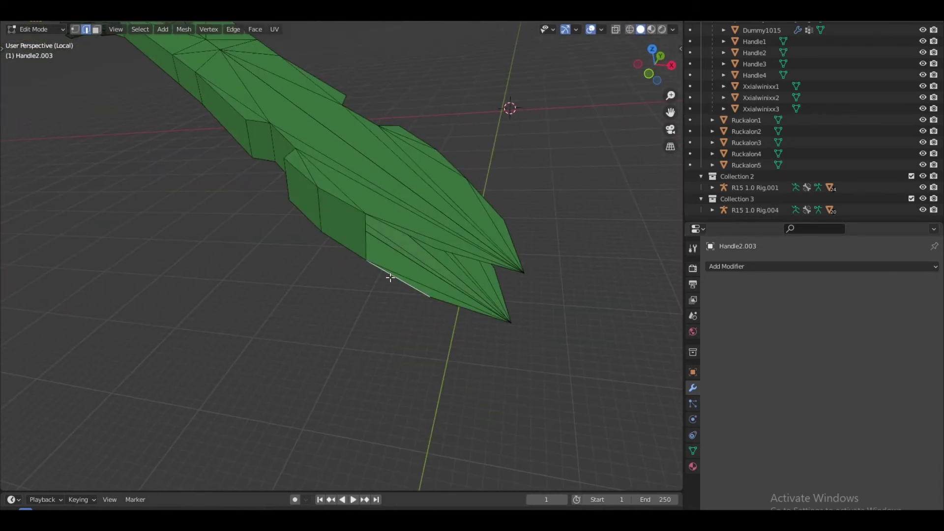
shift+click(399, 232)
key(f)
click(454, 304)
shift+click(481, 261)
key(f)
Step: Fill the small side gap where the green sword's blade meets the guard
key(Tab)
key(Tab)
click(345, 287)
shift+click(349, 245)
key(f)
middle_drag(349, 245, 265, 241)
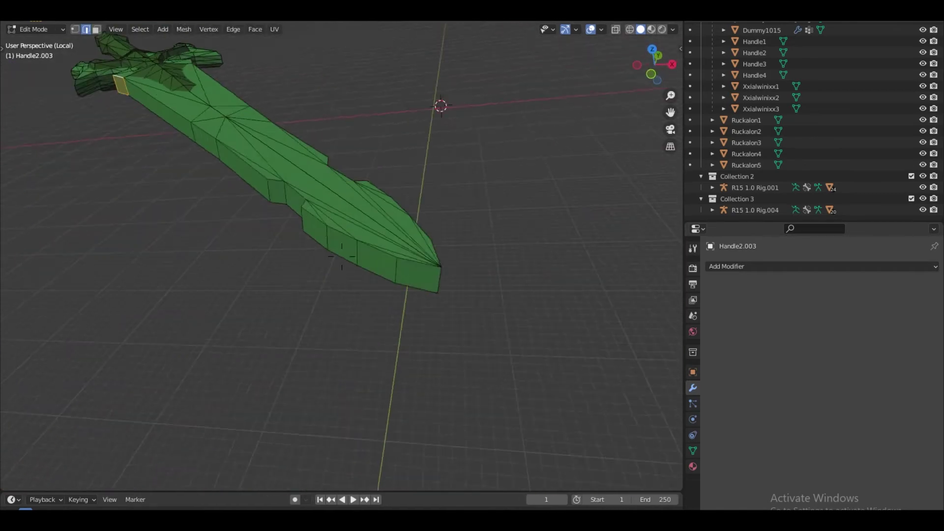
Step: Fill the remaining open gaps between the green sword's paired edges with faces
click(339, 266)
shift+click(333, 204)
key(f)
click(507, 202)
shift+click(493, 136)
key(f)
middle_drag(492, 136, 341, 256)
click(270, 278)
shift+click(348, 228)
key(f)
click(374, 275)
Step: Finish editing the green sword's mesh, apply flat shading to the object and bring back the full scene
key(Tab)
scroll(340, 256, down, 3)
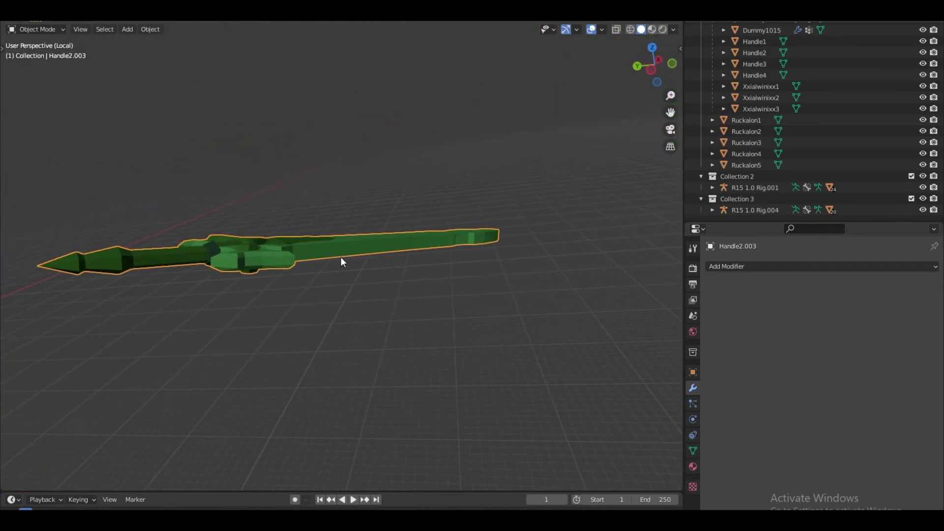
right_click(338, 283)
click(337, 282)
key(KP_Divide)
Step: Move the green sword beside the green-armored character in the camera view and rotate it so the blade points up and outward
key(KP_0)
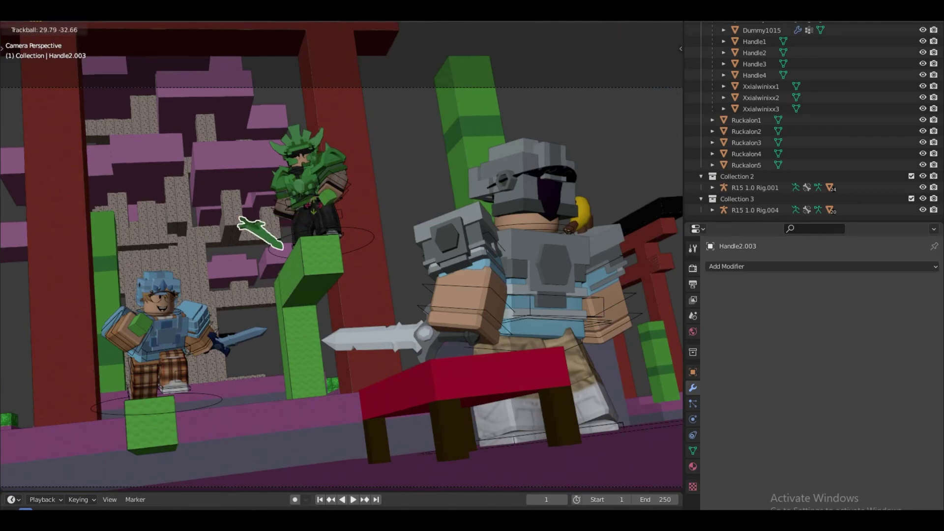
click(293, 243)
scroll(317, 248, up, 4)
key(Tab)
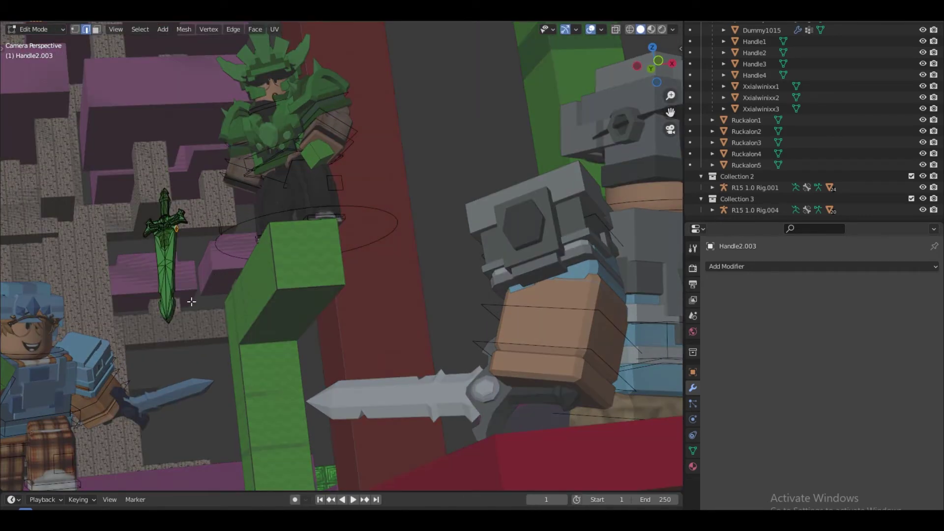
key(Tab)
key(g)
click(258, 232)
key(r)
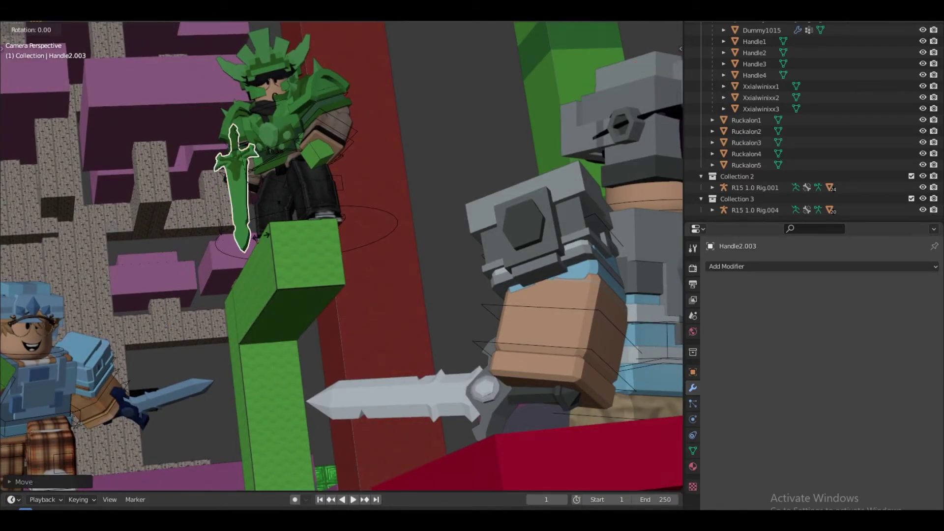
key(r)
click(231, 144)
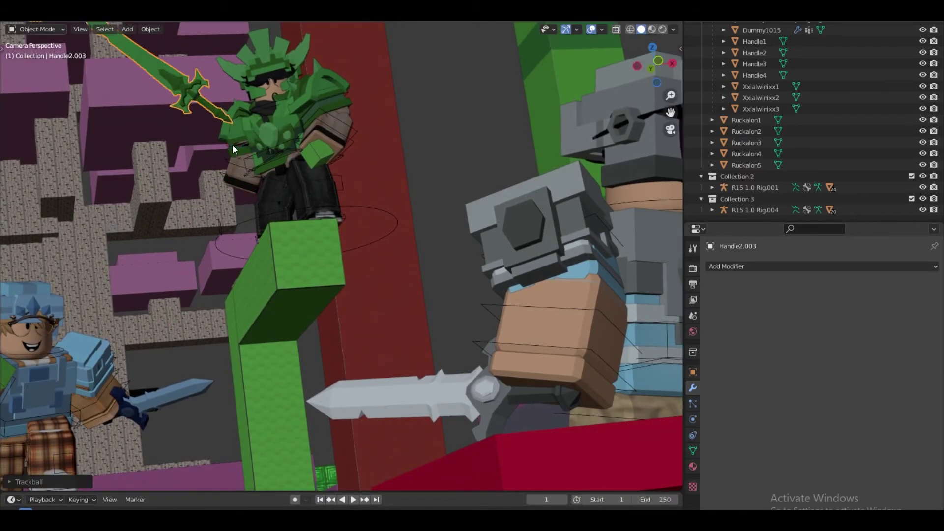
Step: Rotate the green sword to lie nearly level and move it down to the green-armored character's lowered hand
key(KP_Decimal)
middle_drag(232, 145, 399, 243)
key(r)
key(r)
click(431, 242)
key(r)
click(439, 272)
key(g)
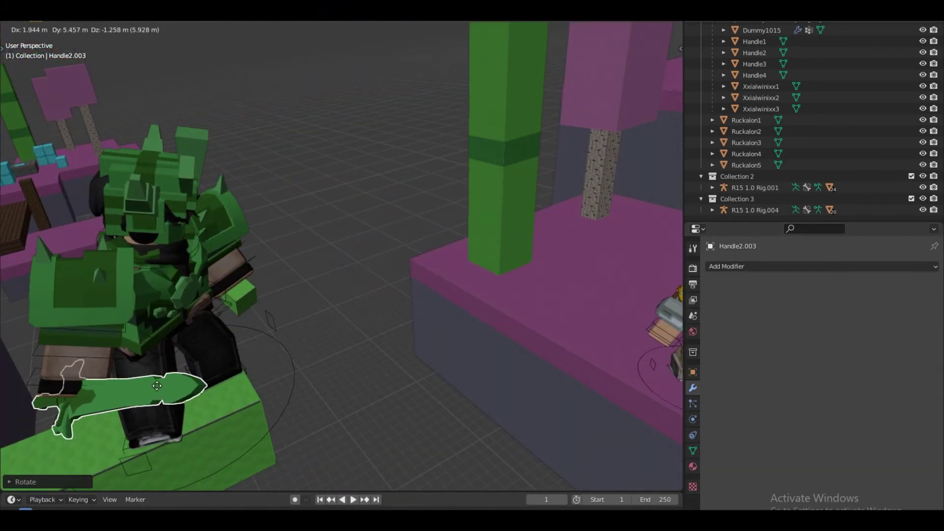
click(167, 386)
Step: Turn and shift the green sword beside the character's hand so its blade points forward and slightly upward
middle_drag(167, 386, 315, 339)
key(r)
click(319, 373)
key(g)
click(334, 366)
key(r)
click(331, 343)
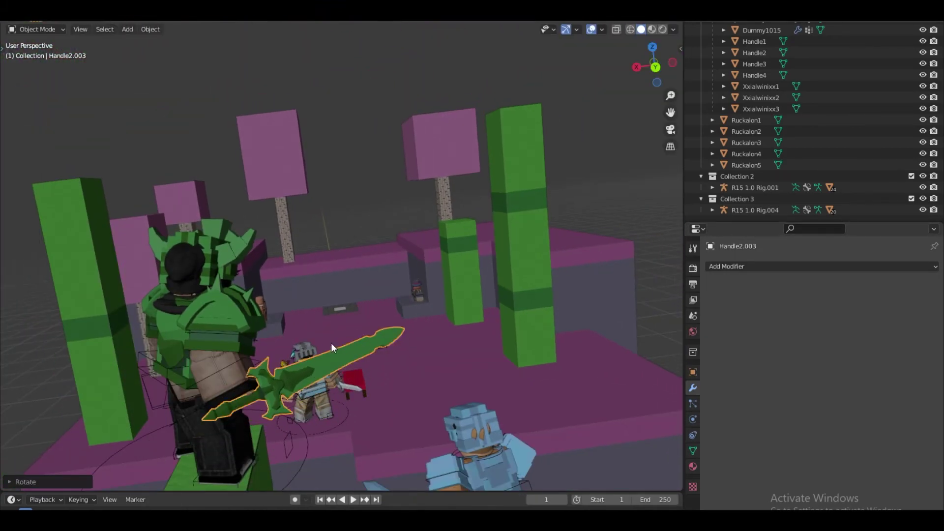
Step: Rotate the green sword in the camera view so the blade extends outward and slightly up from the character's hand
key(KP_0)
scroll(306, 315, up, 1)
key(r)
key(r)
click(305, 209)
key(alt+shift+z)
shift+middle_drag(302, 203, 372, 300)
key(r)
click(382, 295)
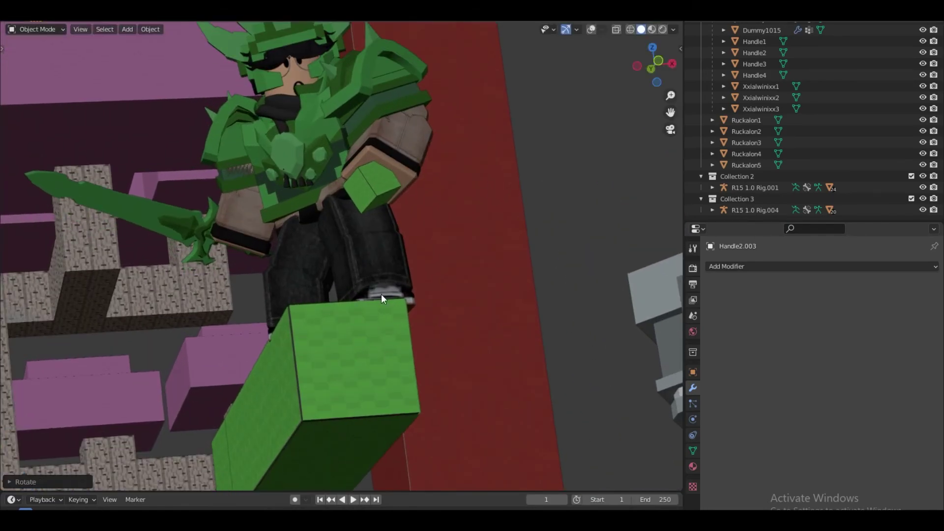
Step: Move the green sword's handle into the green-armored character's fist, adjusting its position from both the camera and the side
key(g)
click(396, 273)
middle_drag(304, 272, 213, 312)
scroll(378, 251, up, 3)
key(g)
click(300, 275)
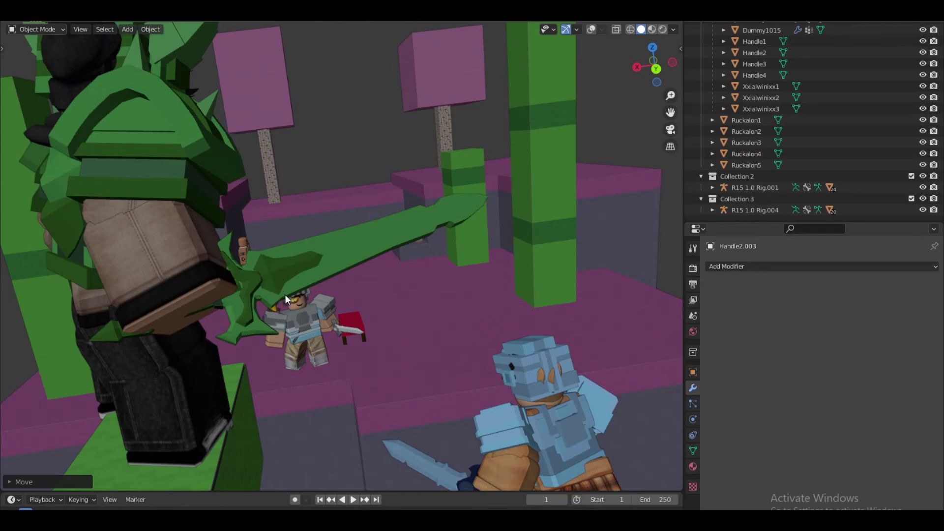
Step: Fine-tune the green sword's angle and position so its handle passes through the character's fist
key(r)
click(386, 284)
key(g)
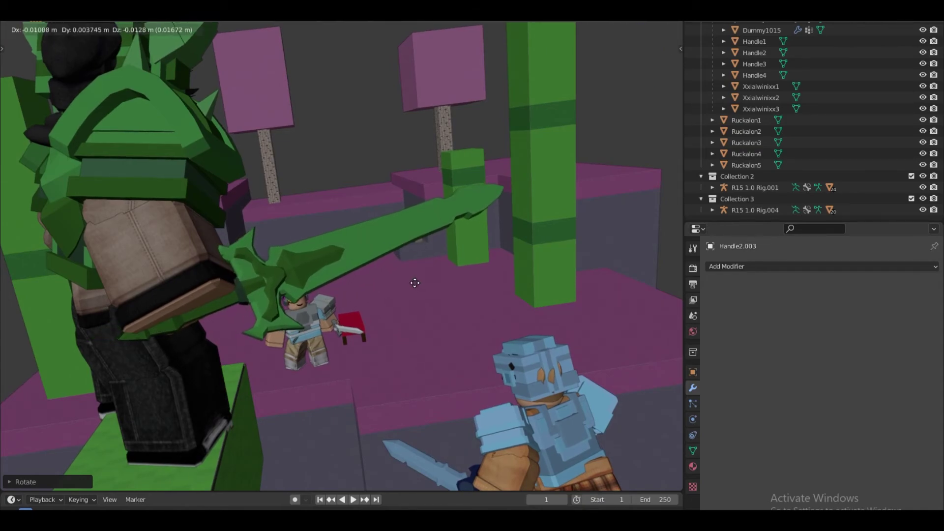
click(414, 282)
middle_drag(414, 283, 326, 284)
scroll(322, 275, down, 5)
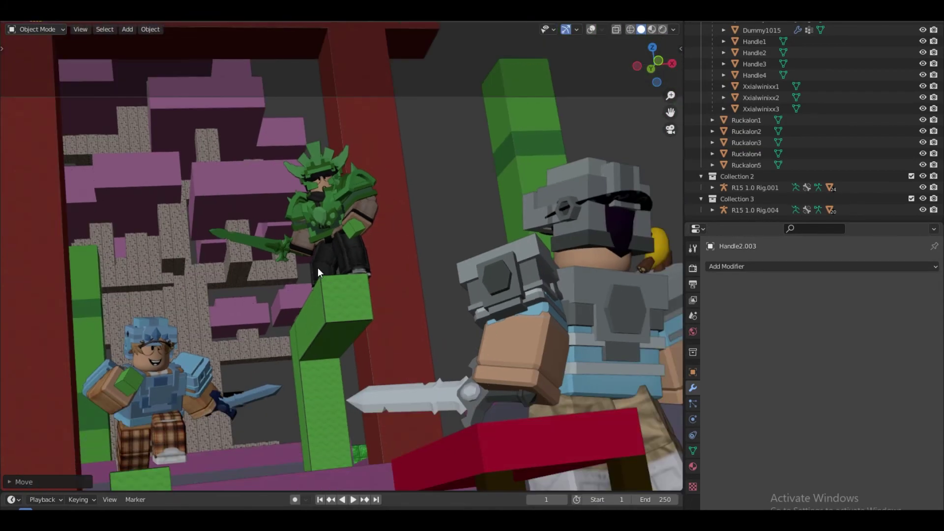
Step: Try to shift the green-armored character's rig together with its sword along the X axis, and undo the move
key(shift+alt+z)
click(398, 268)
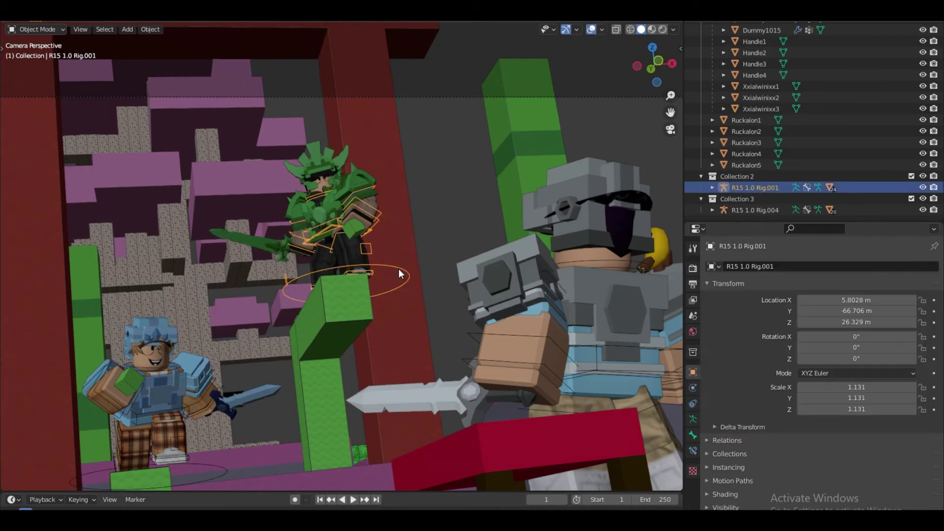
shift+click(253, 237)
key(g)
key(x)
click(368, 272)
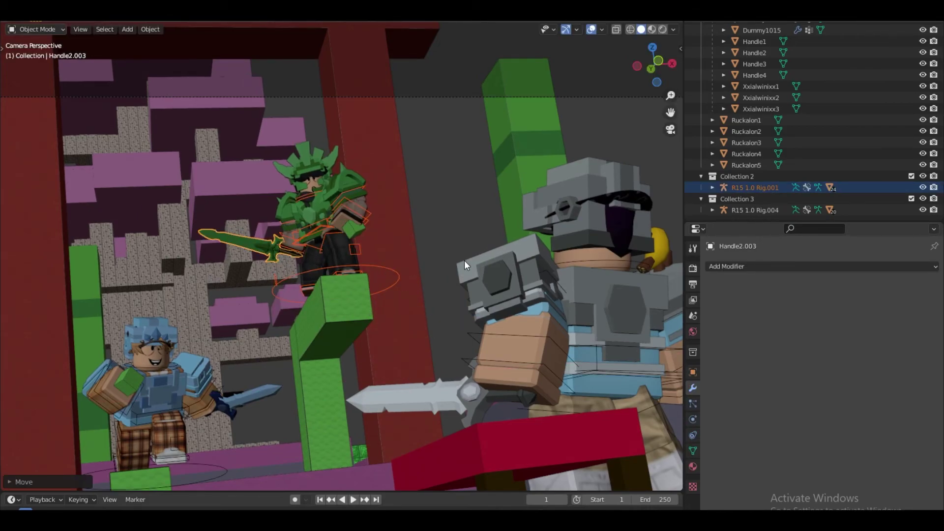
key(r)
key(z)
right_click(473, 274)
key(ctrl+z)
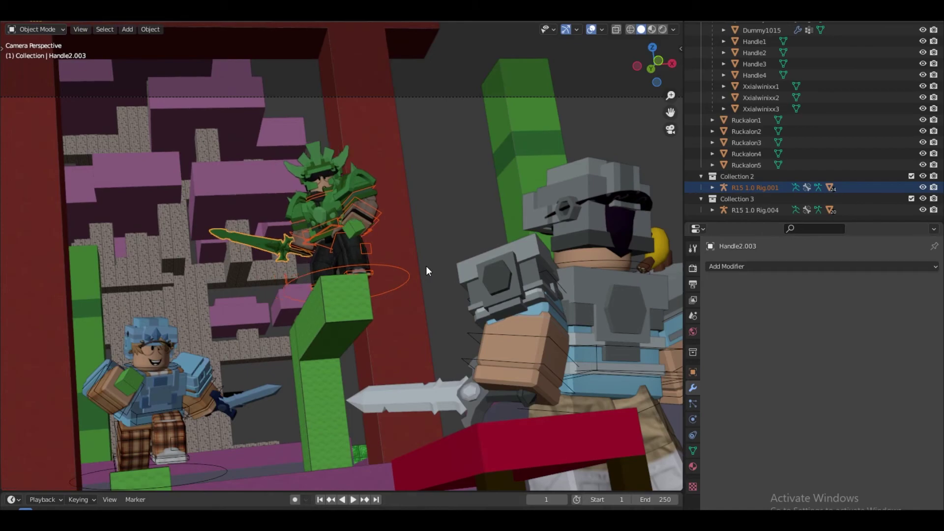
Step: Rotate the camera about the global Z axis to about 343° and tilt it to about 103° X and 6.3° Y
click(450, 190)
scroll(436, 250, down, 6)
key(shift+alt+z)
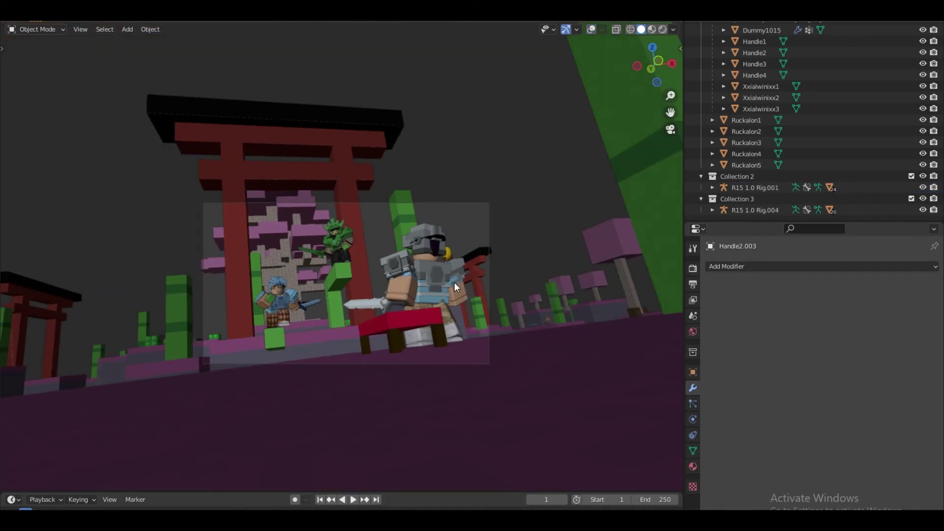
key(shift+alt+z)
click(488, 211)
key(r)
key(z)
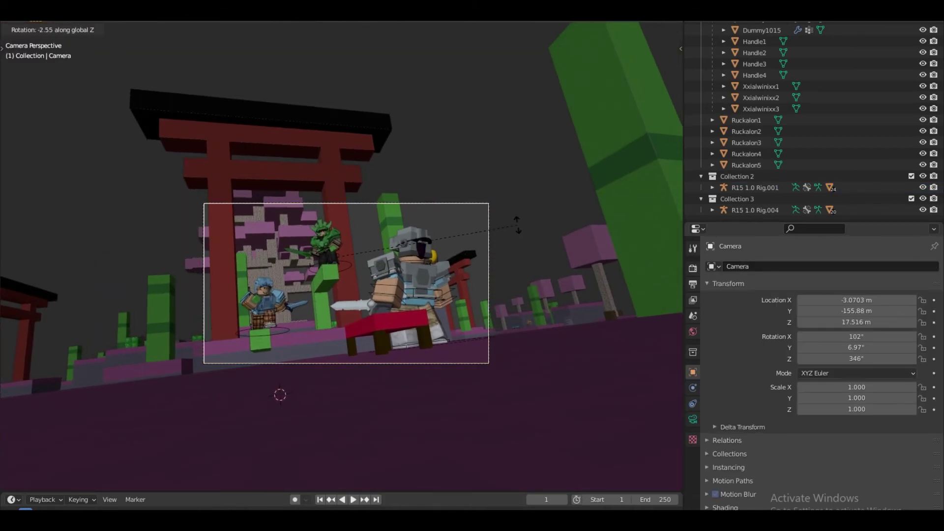
click(515, 217)
scroll(473, 307, up, 2)
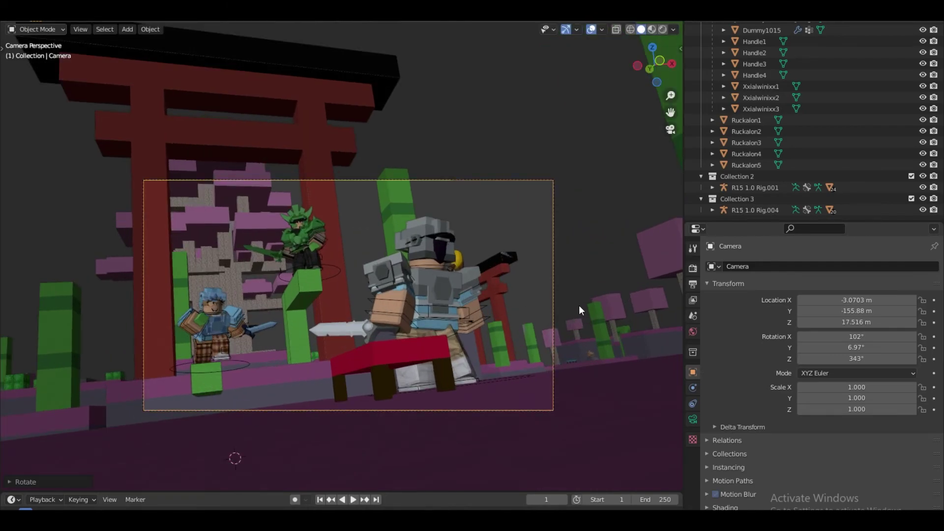
key(r)
click(591, 302)
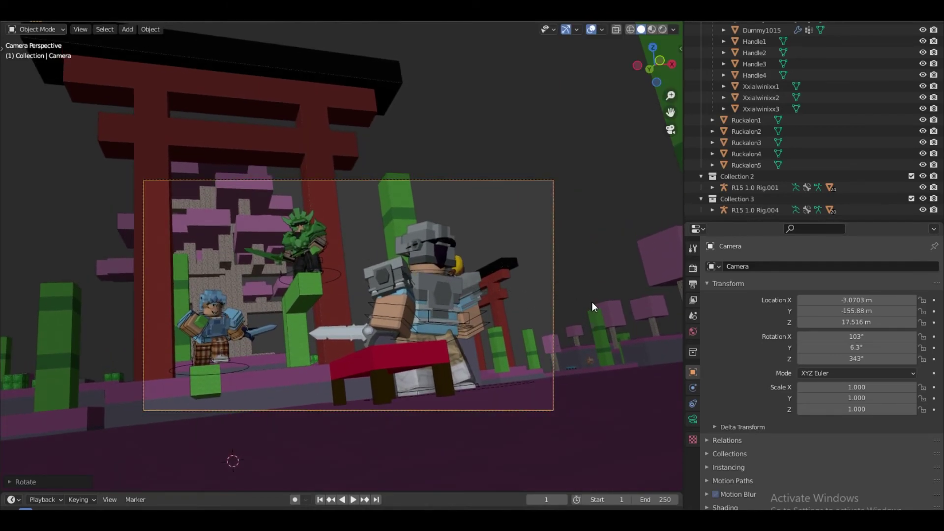
Step: Move the gray-armored character's rig and its sword together along the ground toward the side of the frame, just past the red bed
click(508, 383)
click(509, 385)
scroll(305, 350, up, 1)
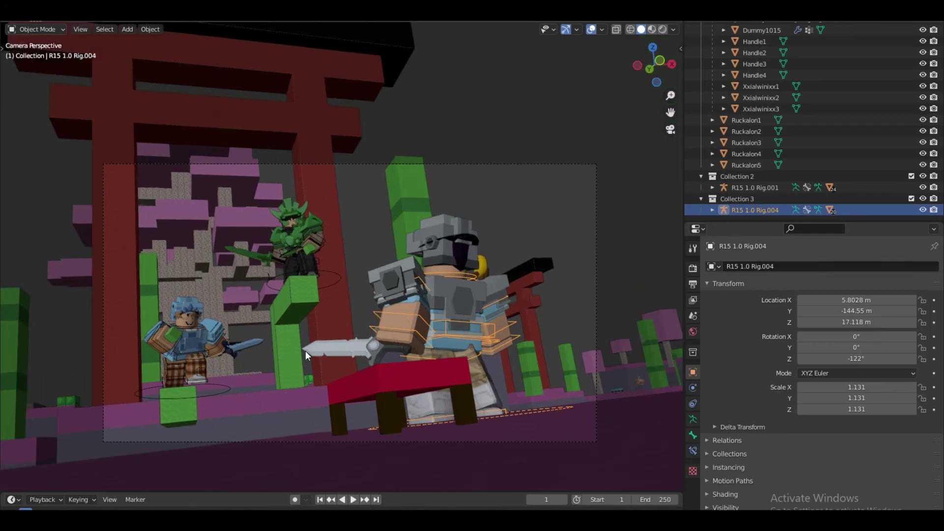
shift+click(359, 346)
drag(358, 346, 461, 351)
key(g)
key(x)
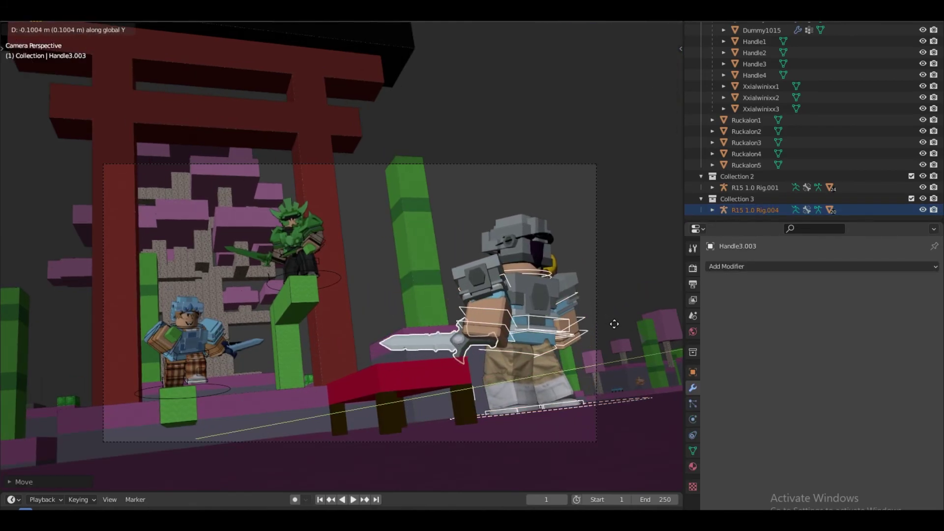
click(617, 326)
key(g)
key(x)
click(614, 328)
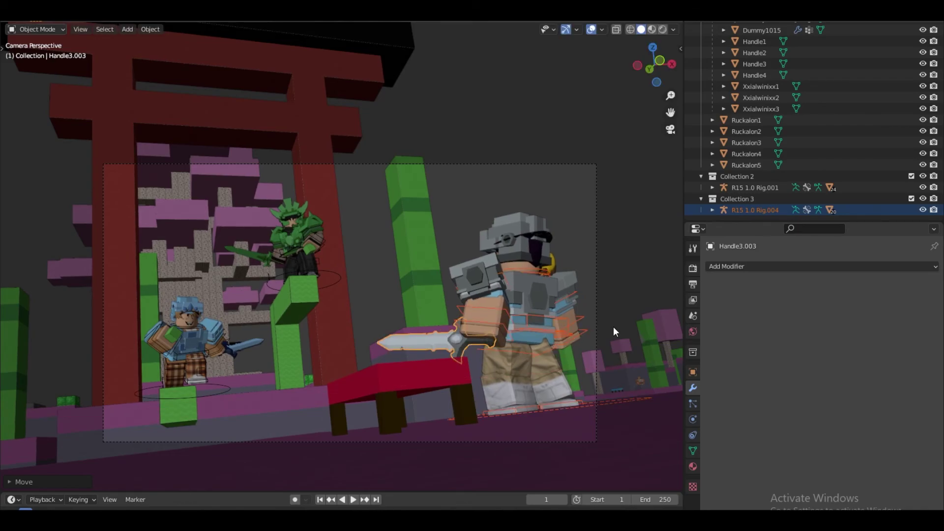
Step: Nudge the camera to about -3.13, -155.85, 17.46 m and roll it to about 10.6° Y and 344° Z
click(473, 167)
key(g)
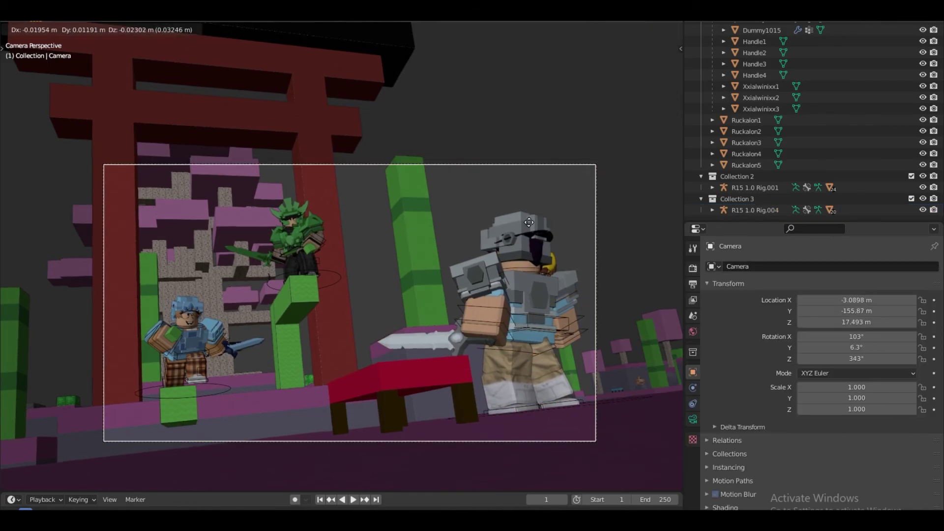
click(539, 231)
key(r)
click(585, 275)
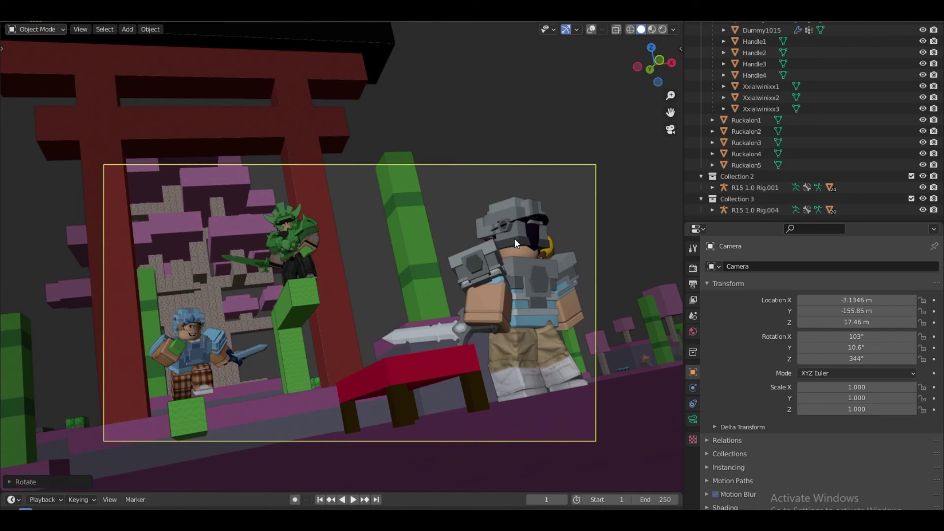
Step: Tilt the camera to about 102° X and 10.2° Y and raise it along Z to about 17.86 m
scroll(477, 284, up, 1)
scroll(444, 319, down, 2)
key(r)
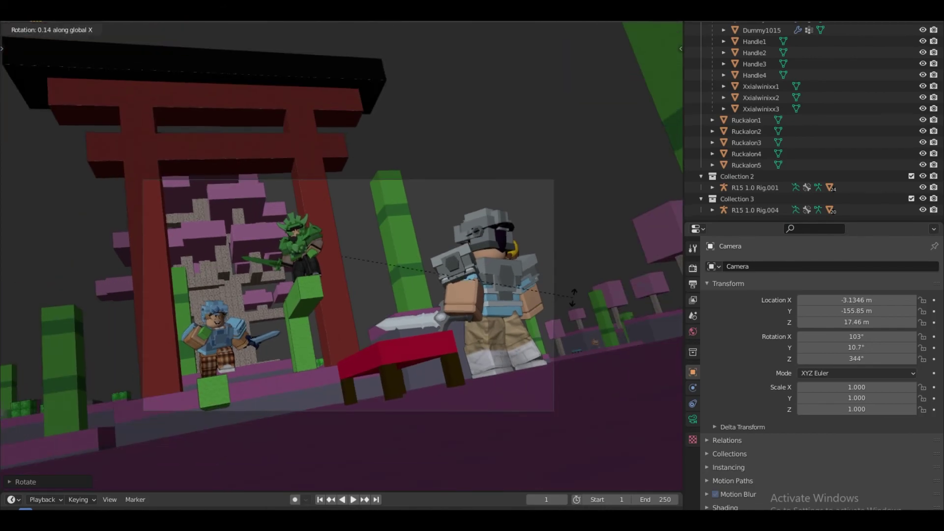
click(571, 294)
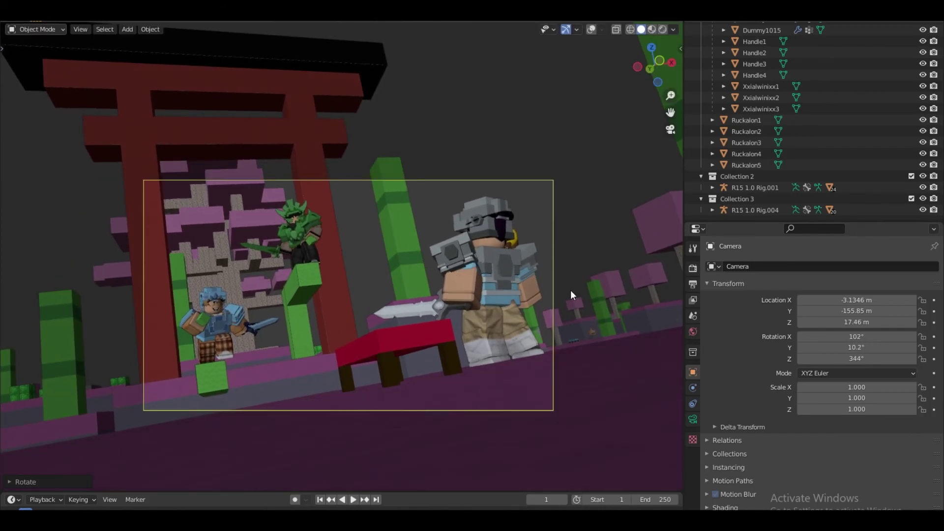
key(r)
click(570, 261)
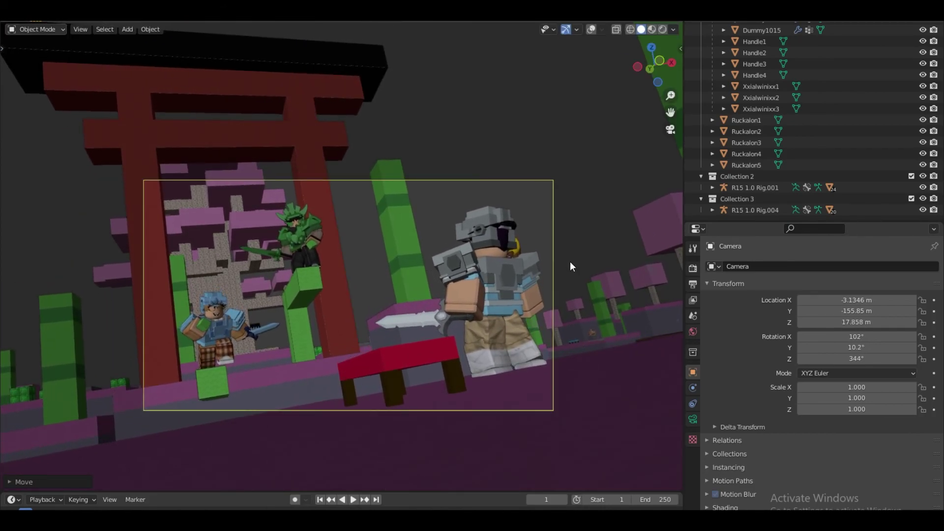
Step: Tilt the camera to about 100° X and 9.88° Y and raise it to about 18.21 m to frame all three characters
key(r)
click(594, 275)
key(g)
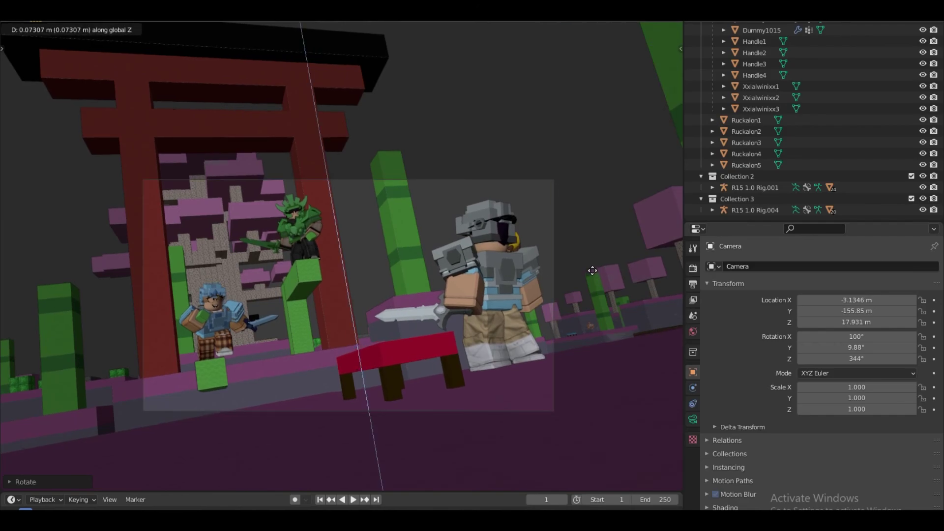
click(581, 279)
key(g)
click(568, 271)
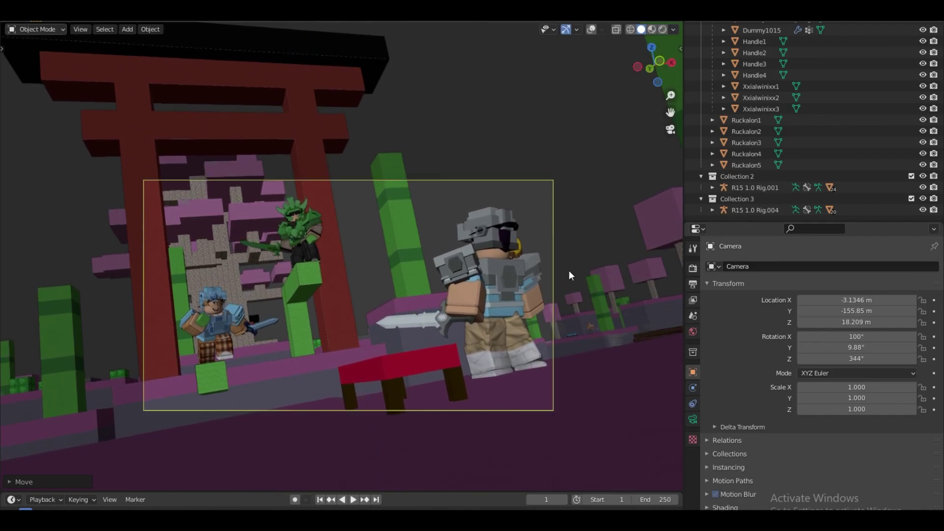
key(Home)
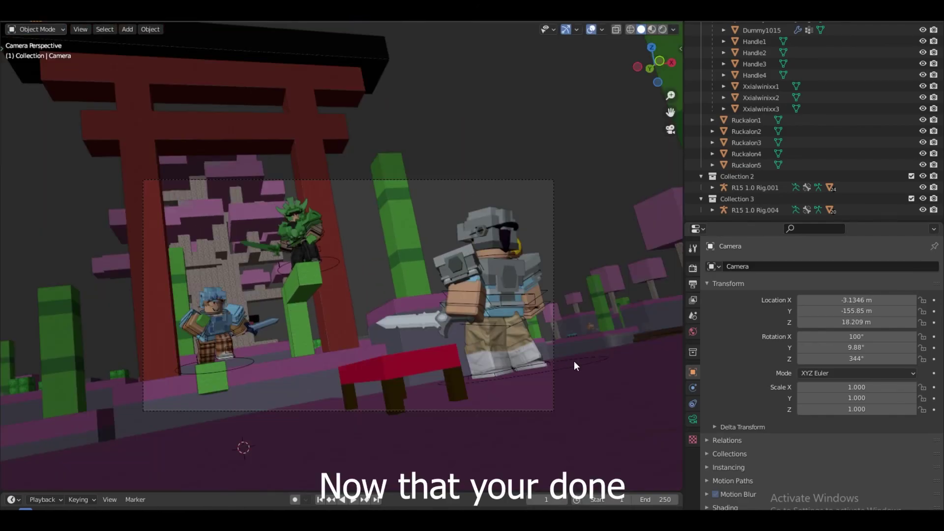